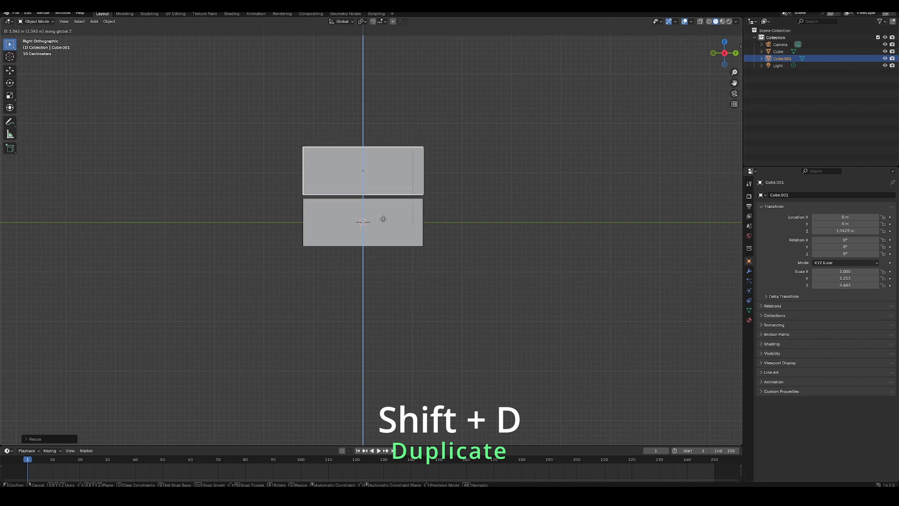
- Place the duplicated block directly above the original and repeat the duplication to stack a third block on top
click(383, 222)
key(shift+r)
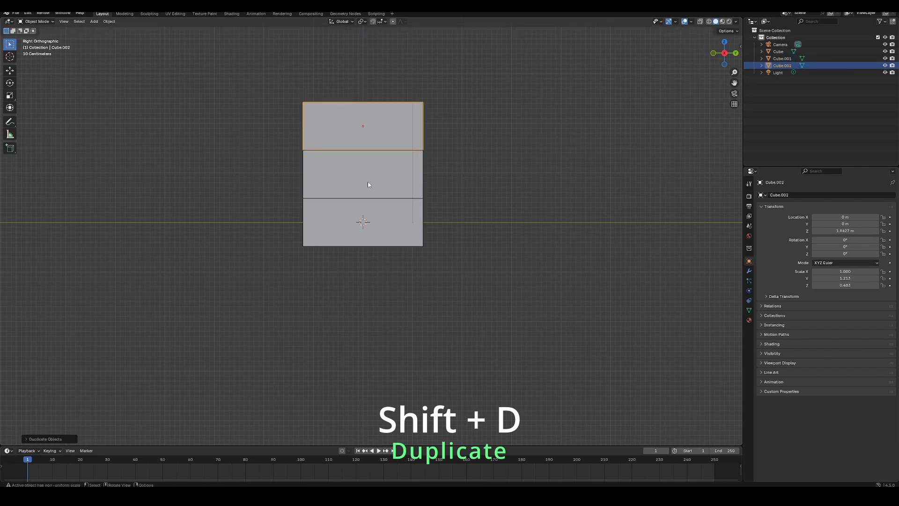
- Taper the top block by scaling down its upper face
middle_drag(418, 210, 476, 218)
middle_drag(452, 180, 407, 176)
key(Tab)
click(373, 119)
click(486, 180)
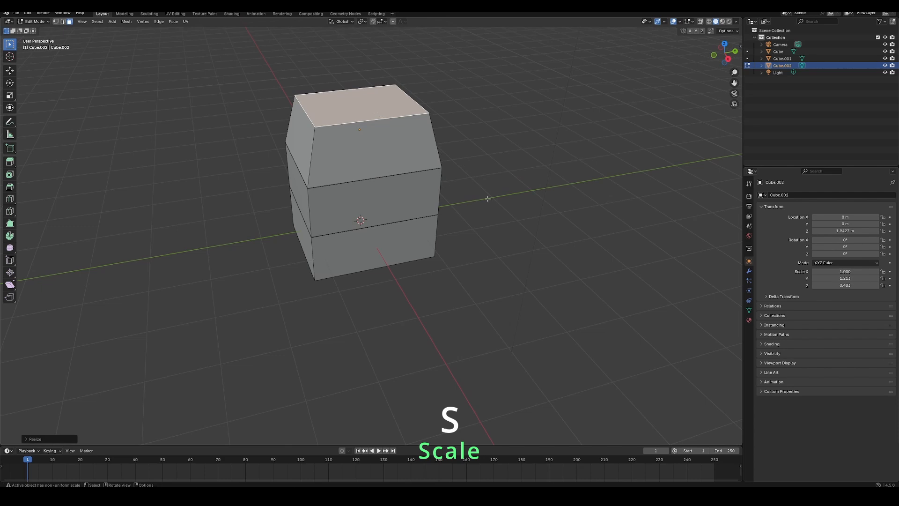
- Enlarge the top block beyond the one below it and extrude its bottom face downward into a rim
key(ctrl+KP_Add)
middle_drag(486, 196, 449, 174)
key(s)
click(490, 214)
key(e)
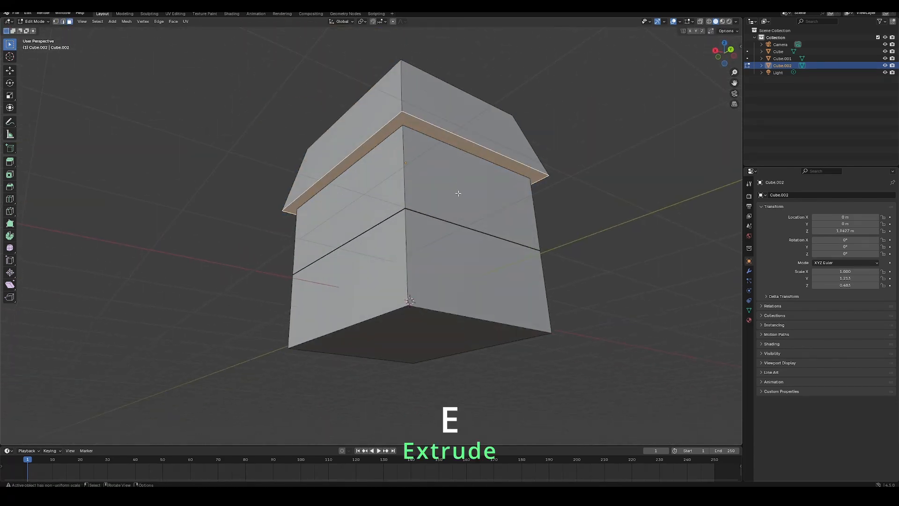
click(457, 206)
- Scale the middle block inward on the X and Y axes only, forming a narrower neck
click(478, 231)
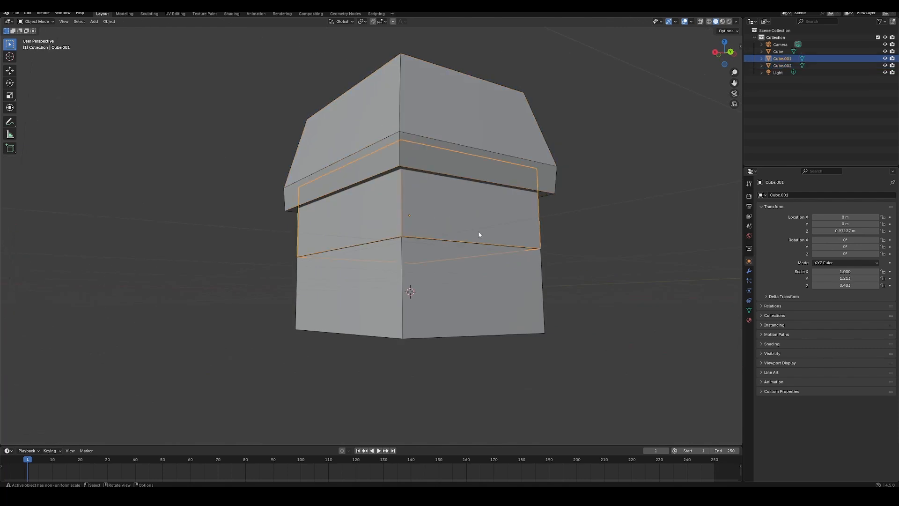
key(s)
key(shift+z)
click(501, 270)
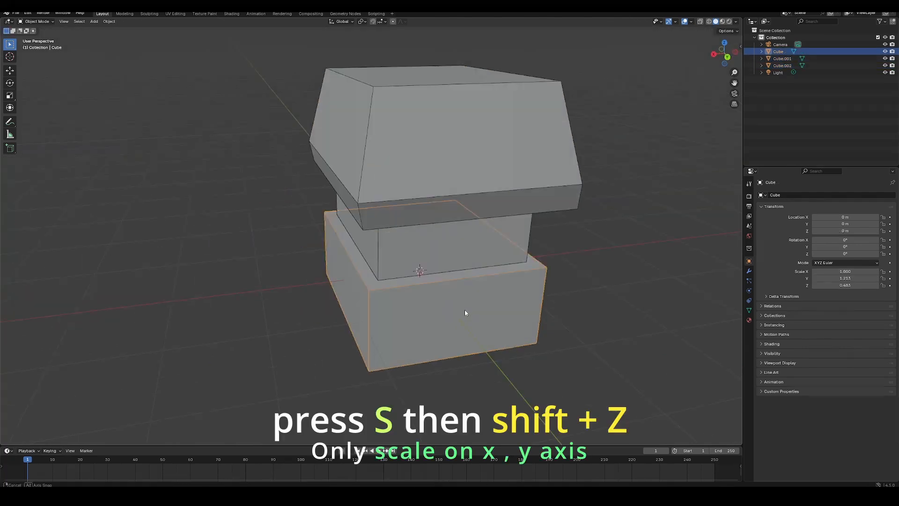
- Stretch the bottom block along the Y axis to a scale of about 1.4
middle_drag(465, 310, 520, 319)
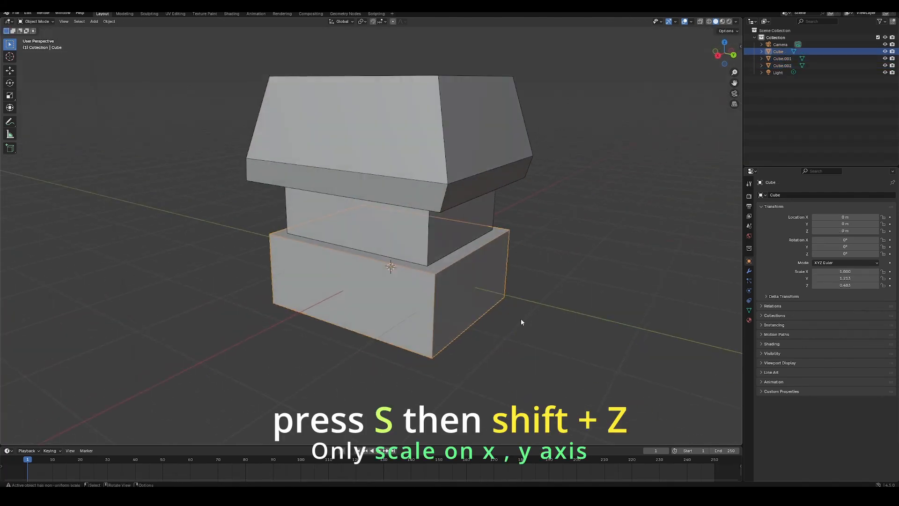
key(s)
key(y)
click(544, 325)
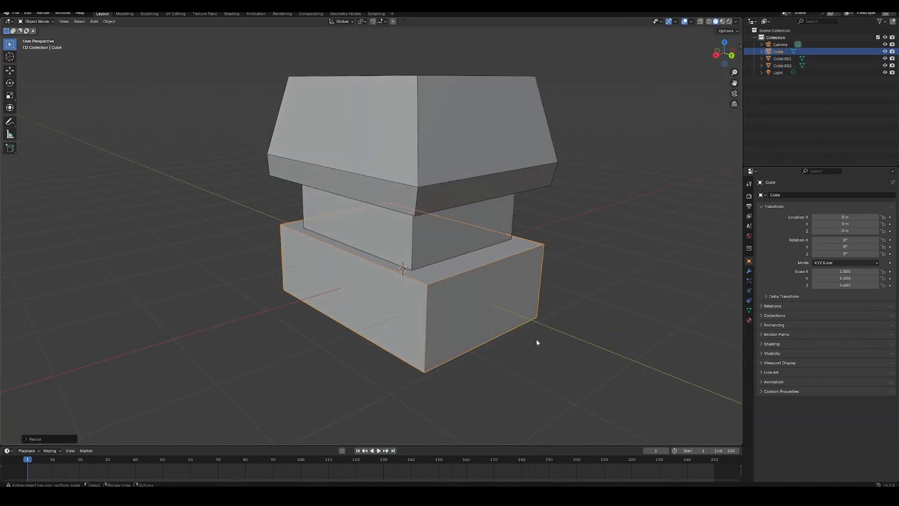
key(s)
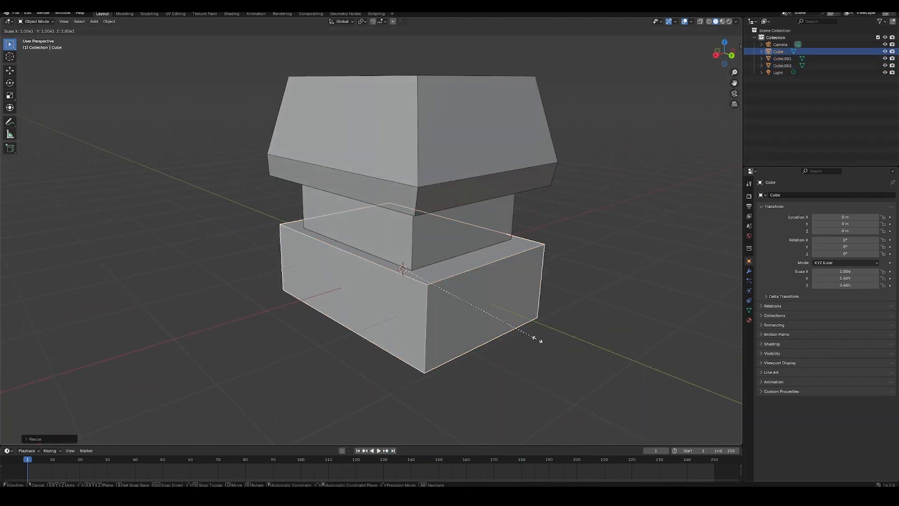
- Add a Bevel modifier to the top block
click(749, 270)
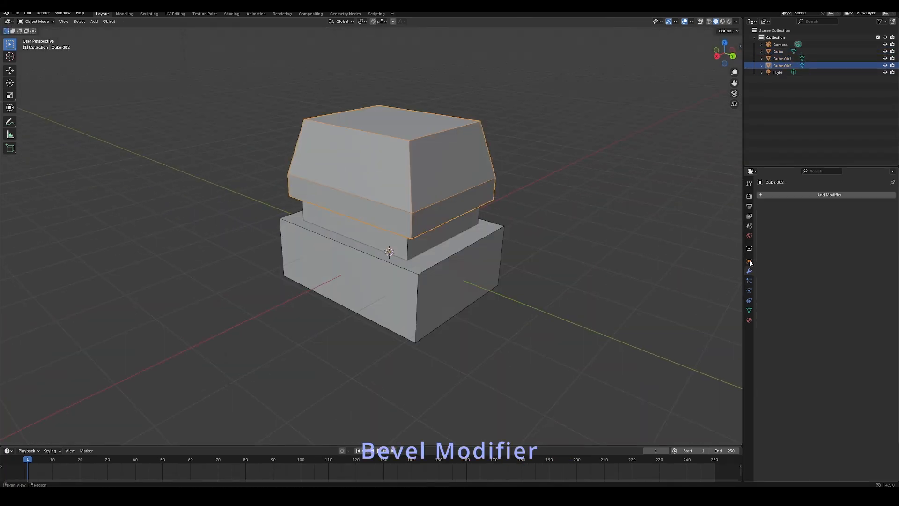
click(764, 195)
click(765, 195)
click(764, 209)
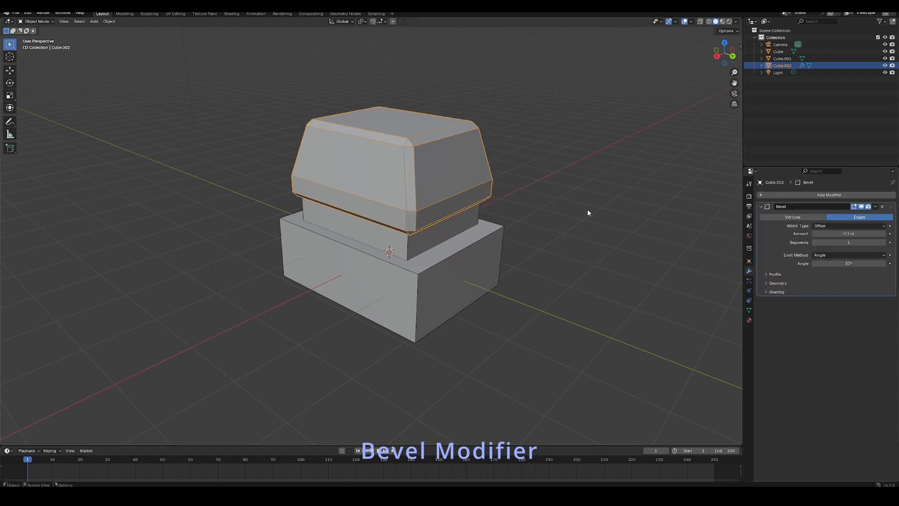
- Increase the top block's bevel segments and try bevel amounts of 0.5 m and 0.12 m
middle_drag(587, 209, 589, 230)
click(882, 242)
text(0.5)
key(Return)
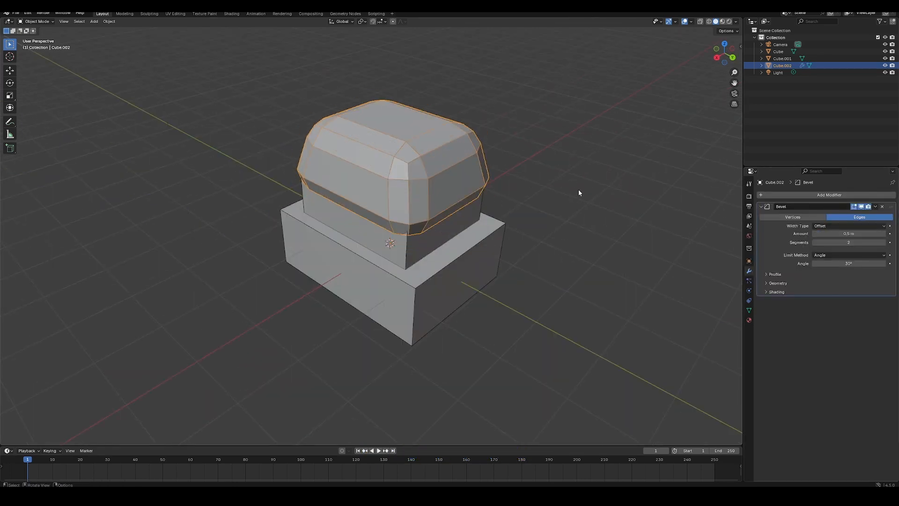
text(.12)
key(Return)
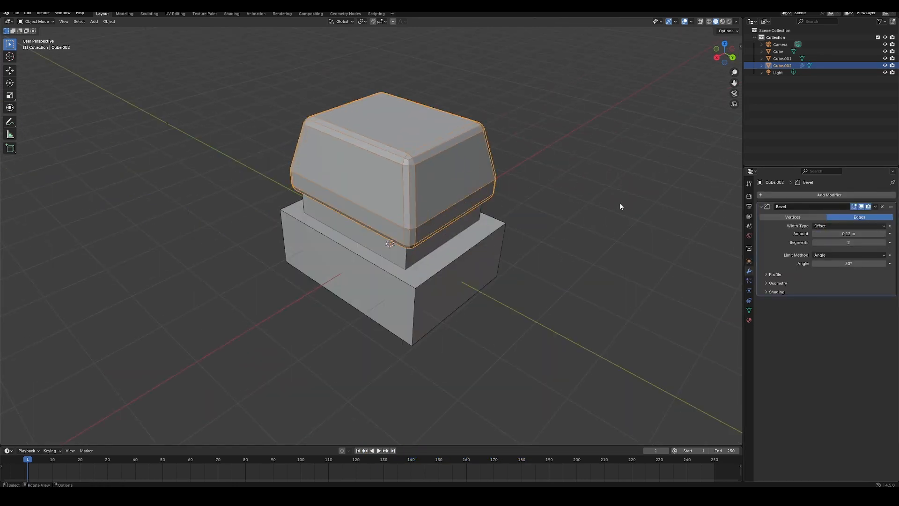
- Set the top block's bevel amount to 0.15 m and adjust its segment count
click(852, 236)
text(.15)
key(Return)
click(616, 177)
middle_drag(613, 187, 628, 202)
click(885, 243)
middle_drag(547, 170, 513, 178)
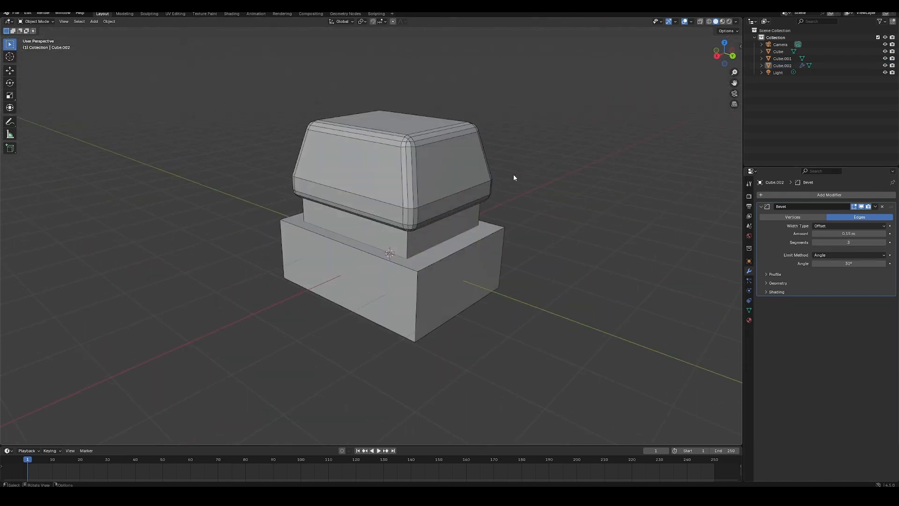
- Add a Bevel modifier to the middle block
scroll(515, 177, up, 4)
click(451, 210)
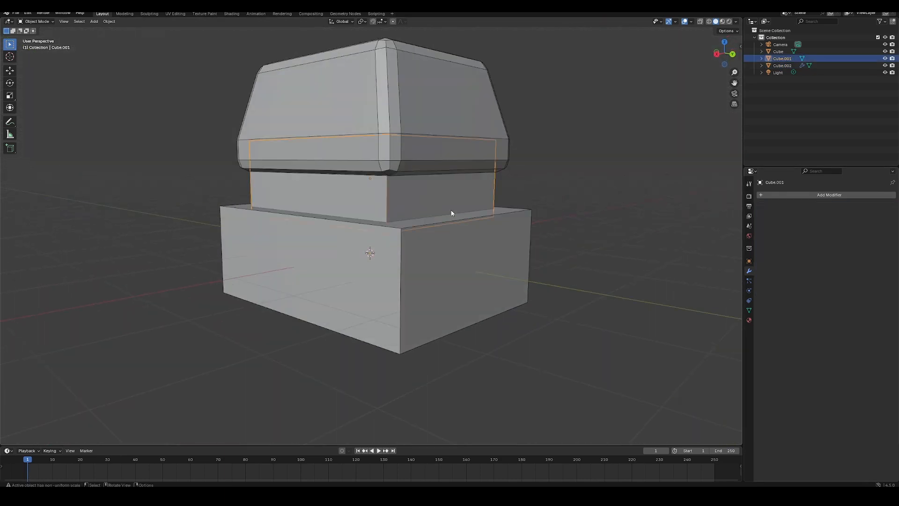
text(be)
key(Return)
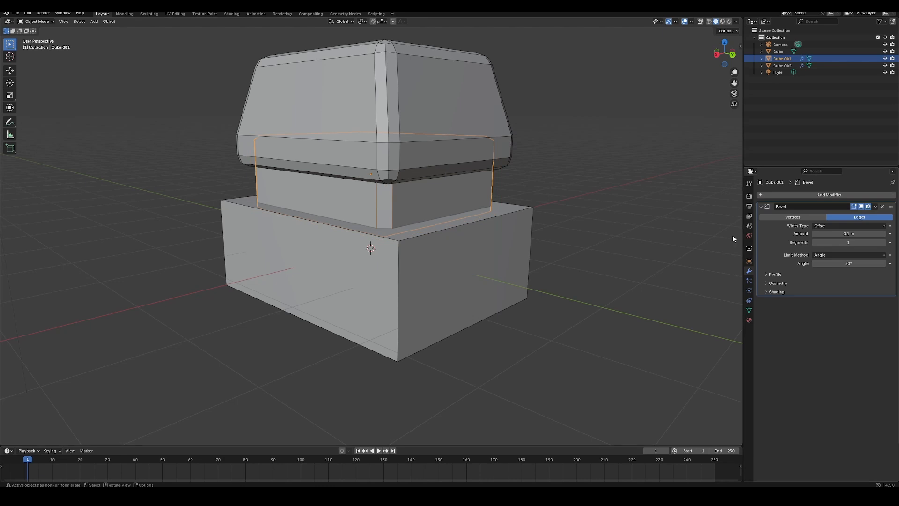
- Apply the middle block's object transform so its bevel follows the real proportions
middle_drag(730, 235, 614, 244)
key(ctrl+a)
click(472, 213)
middle_drag(507, 214, 551, 230)
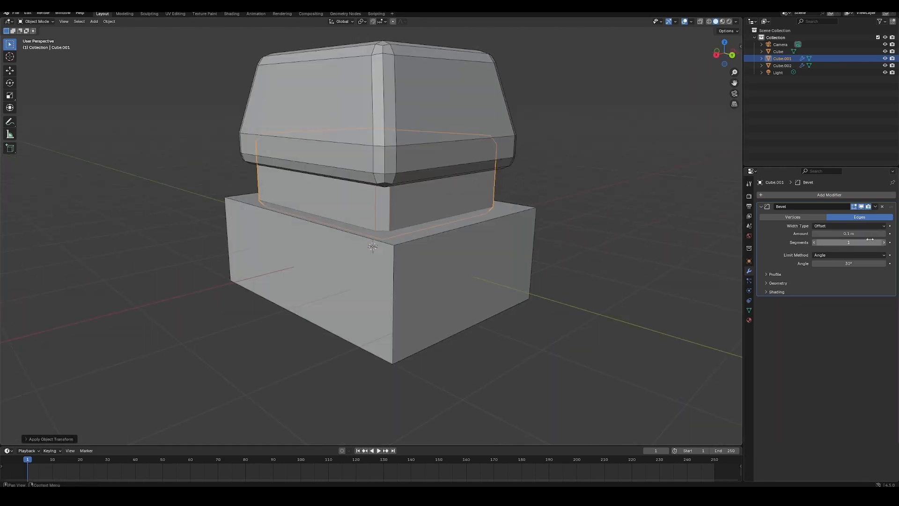
click(604, 220)
middle_drag(604, 220, 618, 207)
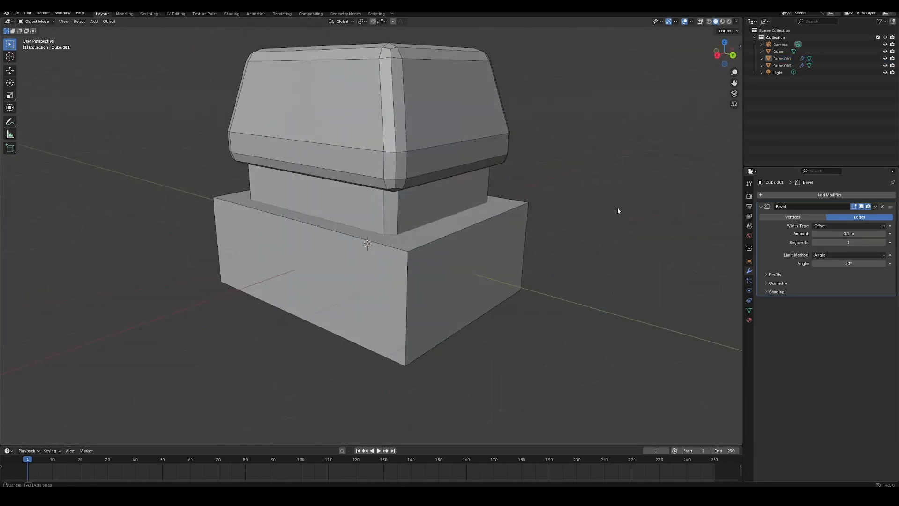
- Add a horizontal loop cut around the middle of the bottom block and scale it outward along the Y axis
scroll(562, 213, down, 2)
middle_drag(474, 227, 454, 228)
click(409, 246)
key(Tab)
key(ctrl+r)
click(410, 246)
right_click(410, 247)
key(s)
key(y)
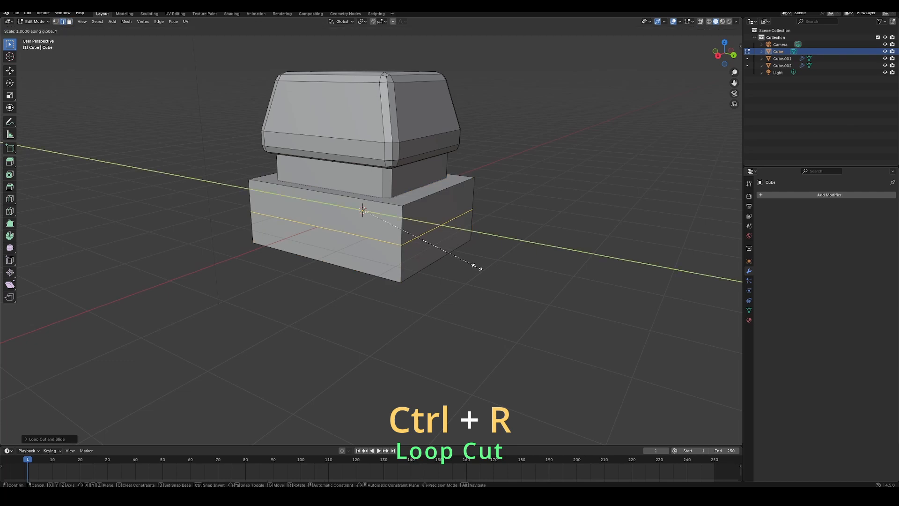
click(504, 272)
- Flatten the whole bottom block along Z and move it up against the block above
key(3)
key(a)
key(s)
key(z)
click(449, 290)
key(z)
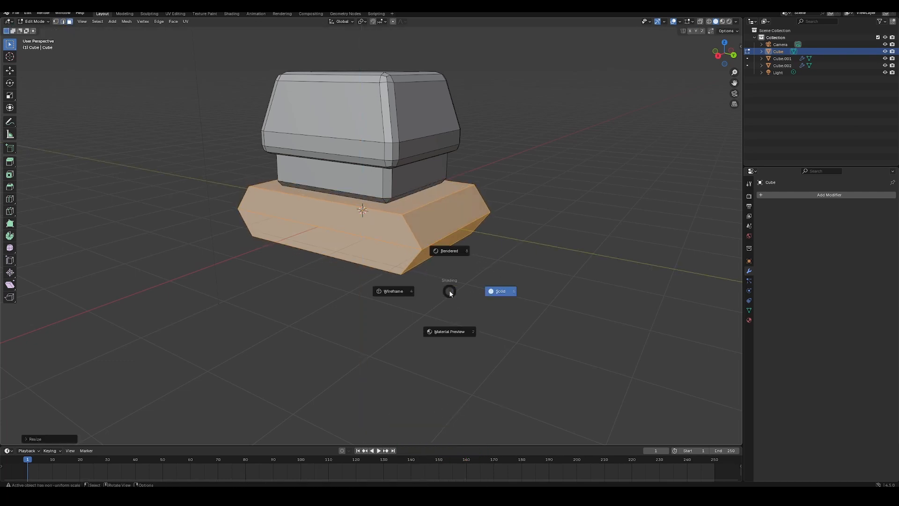
key(Escape)
key(g)
key(z)
click(456, 279)
- Add a centred loop cut running lengthwise through the bottom block, splitting its front and back faces
mouse_move(456, 279)
middle_down()
mouse_move(481, 261)
mouse_move(447, 272)
middle_up()
click(375, 209)
middle_drag(360, 230, 373, 248)
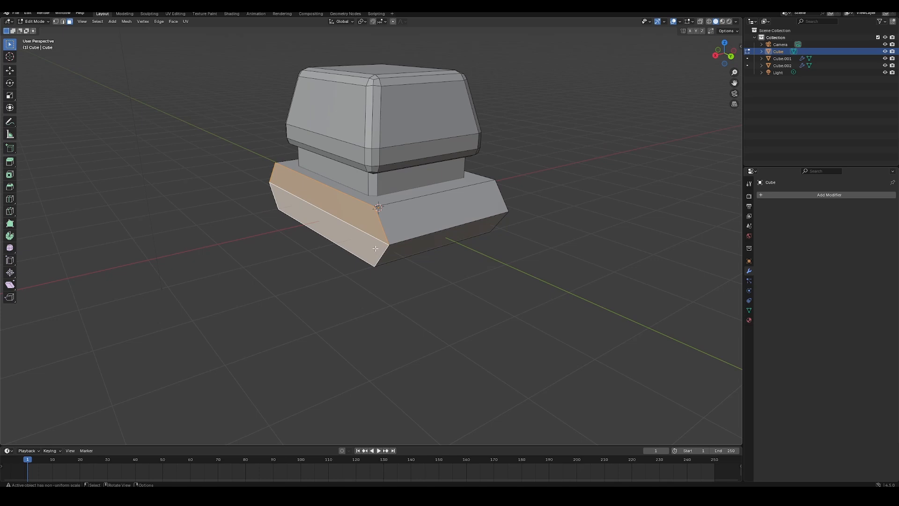
key(ctrl+r)
click(403, 245)
right_click(402, 245)
- Duplicate the boundary edges of the bottom block's side faces in place and separate them into a new object
click(359, 236)
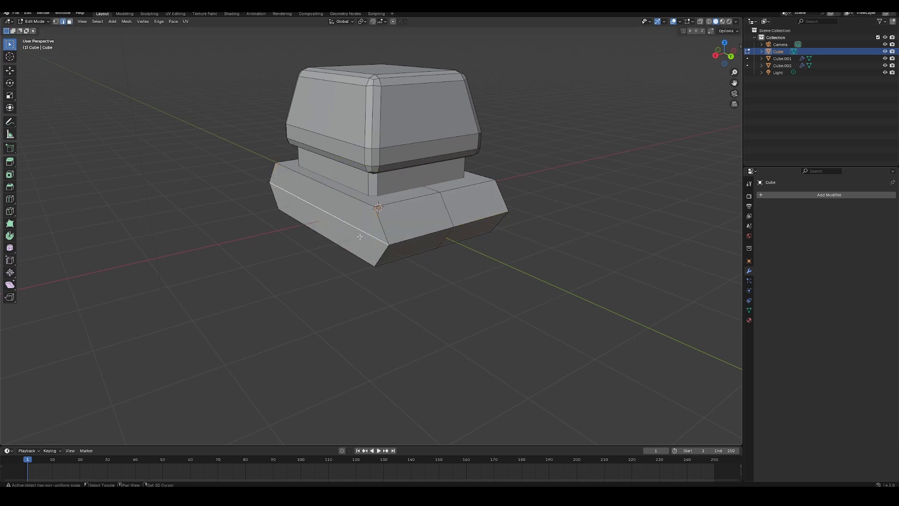
click(363, 225)
shift+click(361, 240)
key(2)
key(shift+d)
key(Escape)
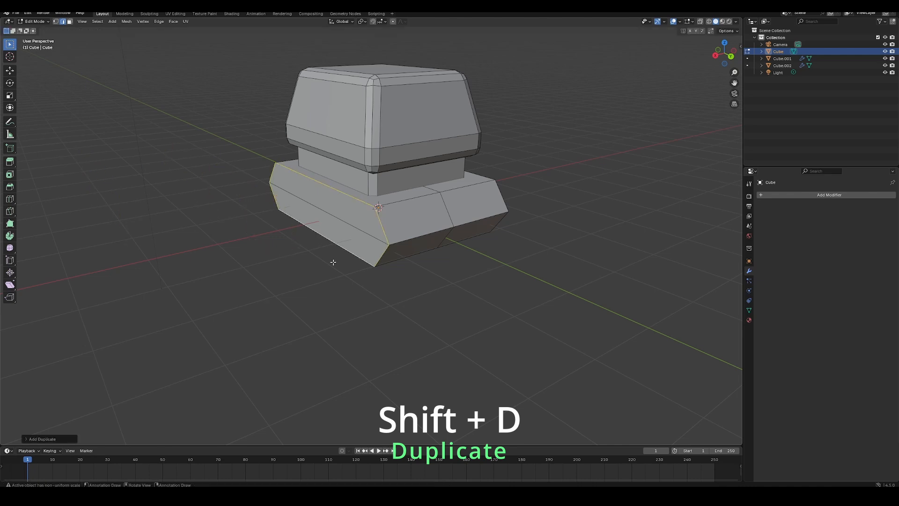
key(p)
click(345, 281)
- Extrude the separated side outline outward along the X axis to form a track band
key(Tab)
click(345, 282)
click(381, 234)
key(Tab)
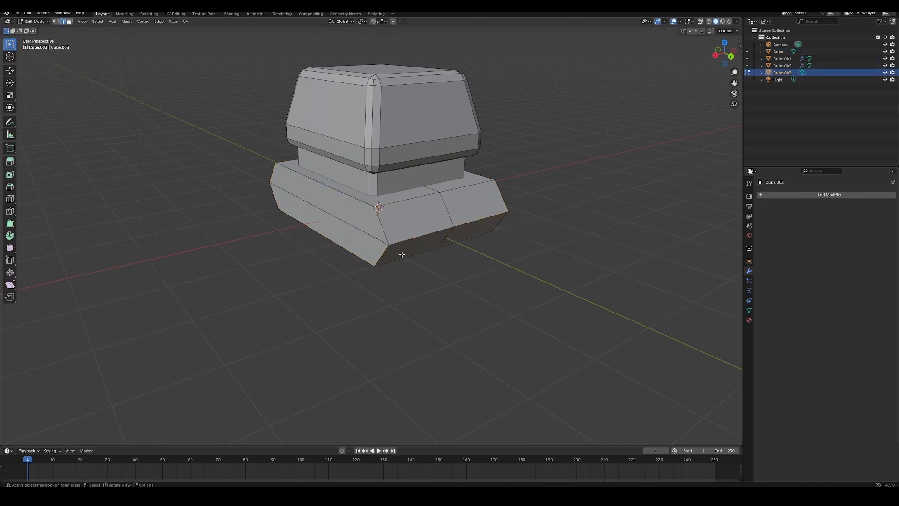
key(q)
click(379, 220)
key(g)
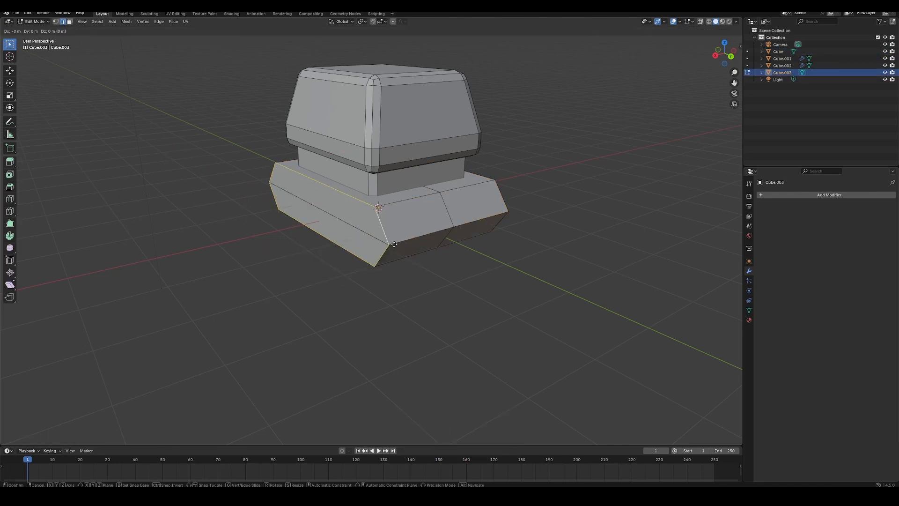
key(Escape)
key(e)
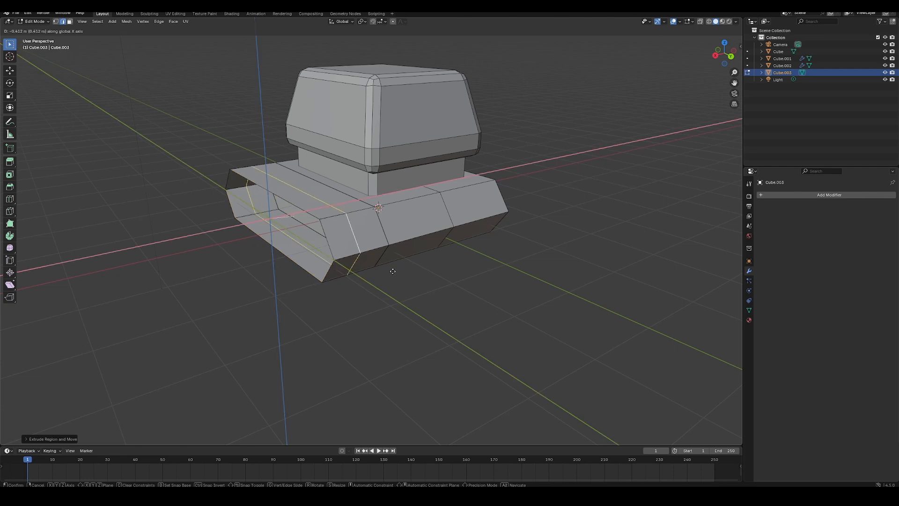
click(367, 280)
- Scale up all faces of the track band so that it surrounds the side of the base
key(Tab)
key(a)
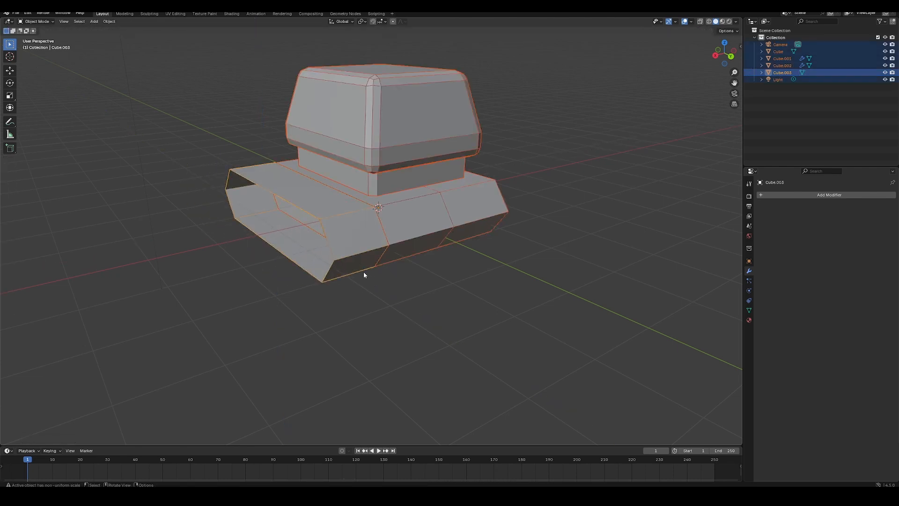
click(360, 258)
key(Tab)
key(3)
key(a)
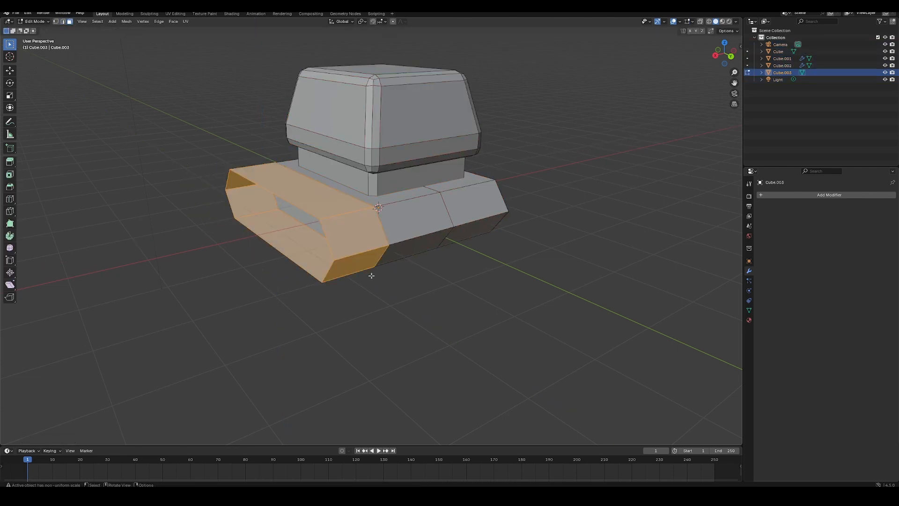
key(s)
click(395, 306)
- Shorten the whole track band along the Y axis
middle_drag(396, 306, 394, 227)
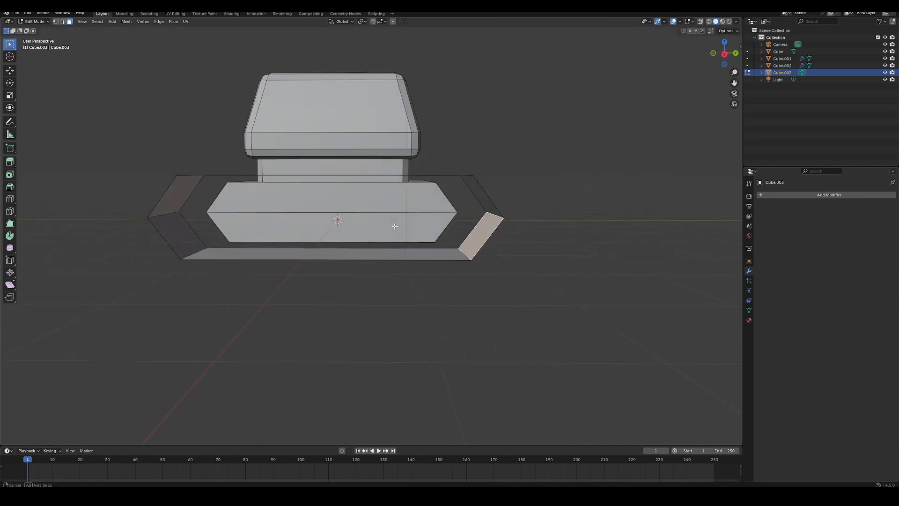
key(s)
key(y)
click(510, 265)
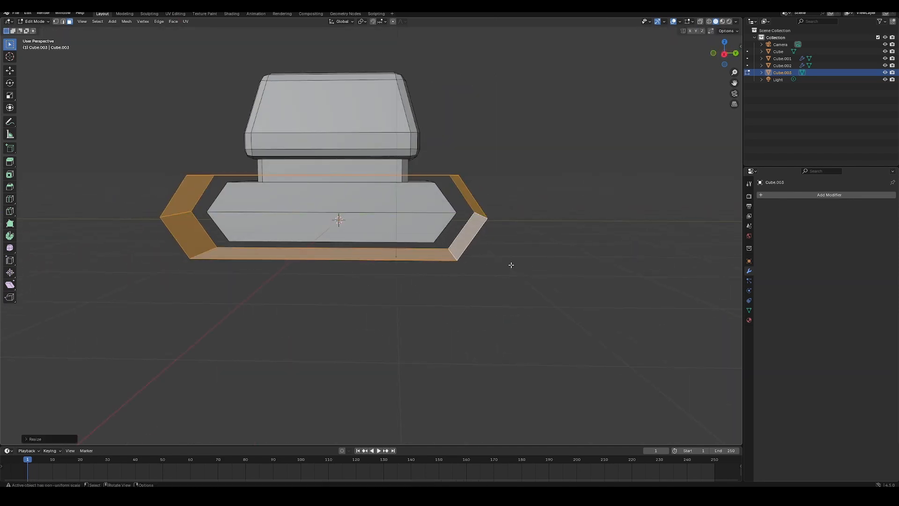
- Bevel the pointed front and rear edges of the track band with one segment
middle_drag(510, 265, 463, 260)
key(2)
click(395, 213)
middle_drag(395, 213, 459, 223)
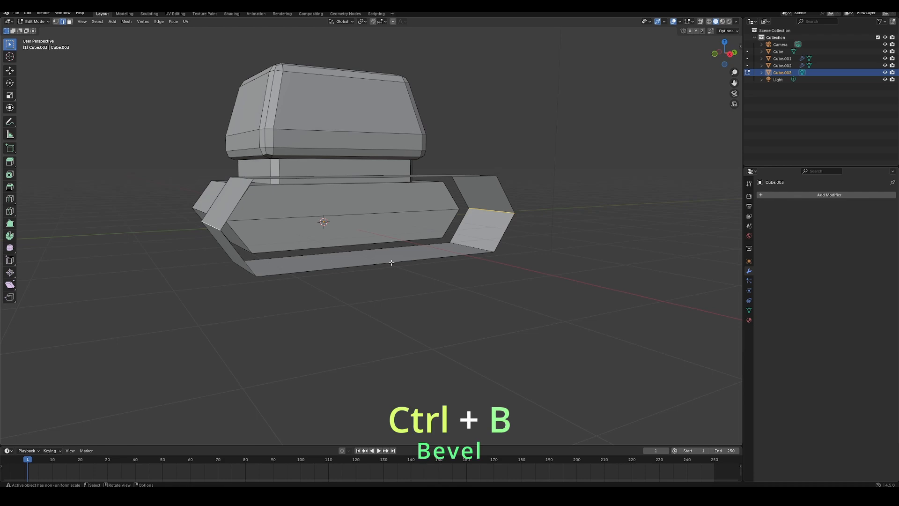
key(ctrl+b)
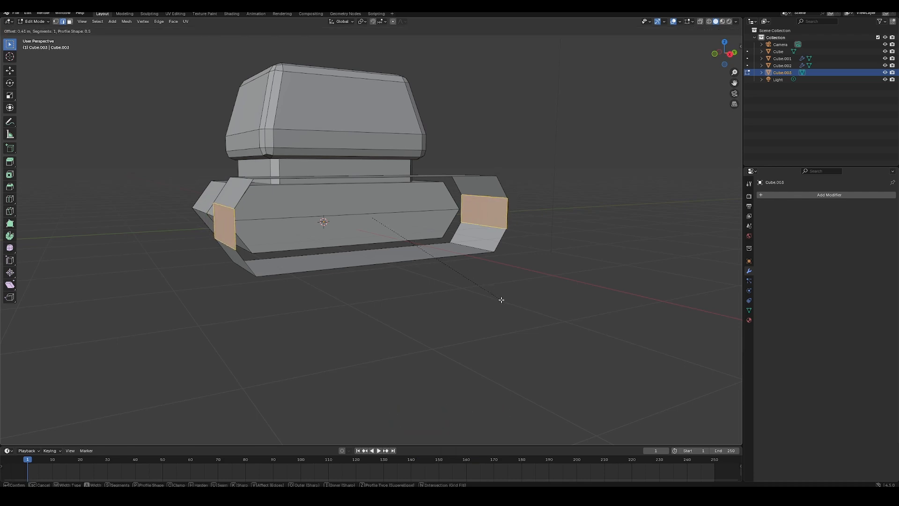
click(513, 321)
- Select the track band's upper and lower vertices through the mesh in side view and scale them along Y
middle_drag(512, 321, 451, 199)
drag(451, 183, 445, 188)
middle_drag(264, 195, 273, 176)
drag(224, 160, 448, 257)
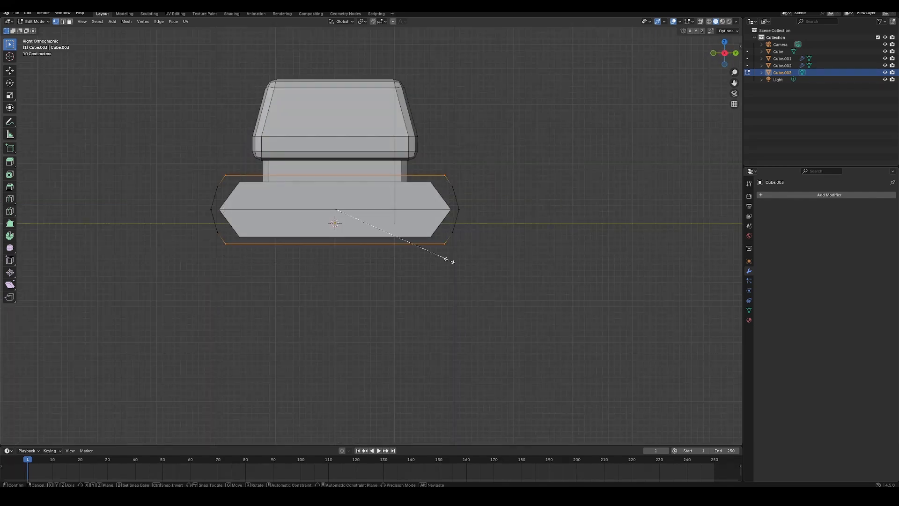
key(shift+z)
drag(221, 161, 449, 261)
key(s)
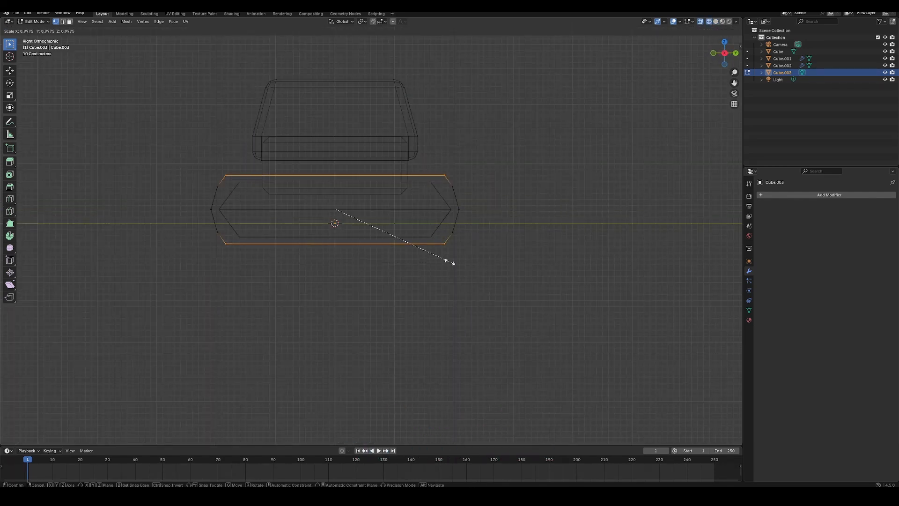
key(y)
click(439, 260)
- Return to solid shading and readjust the Y scale of the track band's upper and lower faces
key(Tab)
click(439, 259)
key(shift+z)
middle_drag(439, 261, 422, 296)
key(Tab)
key(s)
key(y)
click(418, 299)
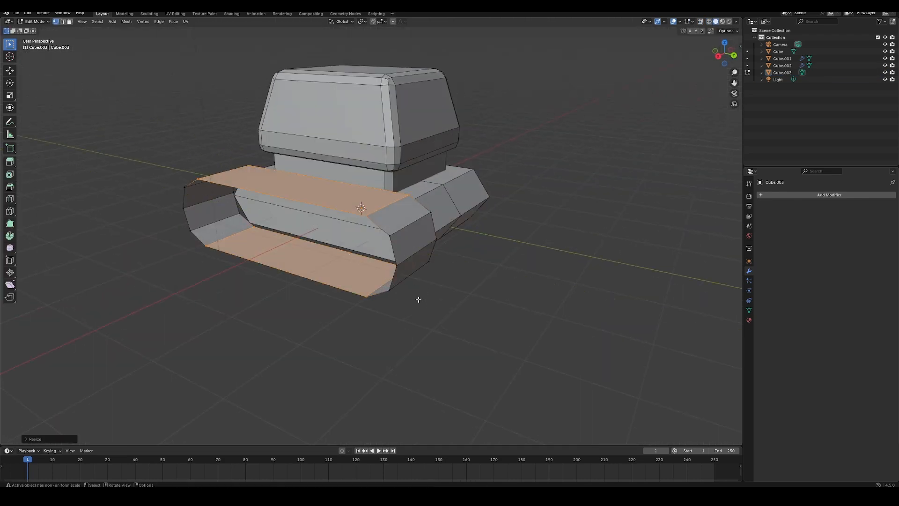
- Apply the track band's scale in object mode and add a Solidify modifier to it
key(Tab)
key(ctrl+a)
click(436, 258)
click(766, 196)
text(sol)
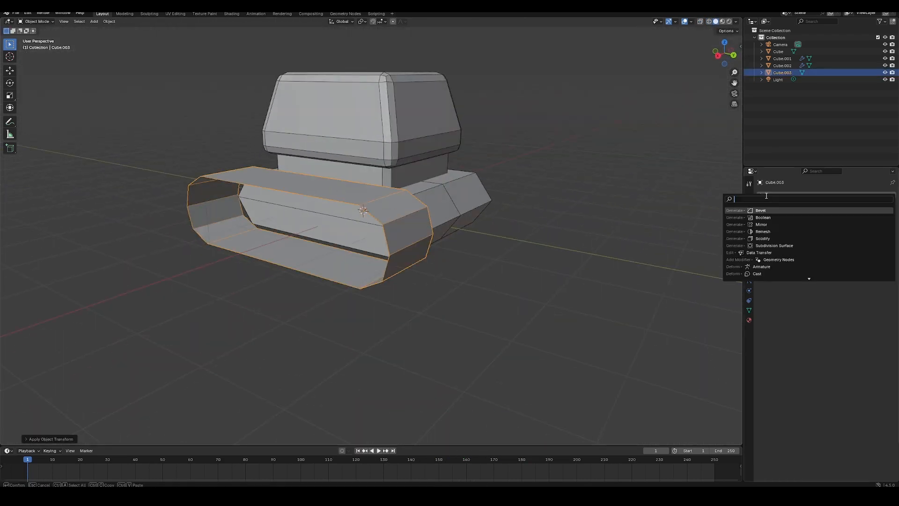
click(765, 208)
middle_drag(532, 249, 455, 218)
scroll(454, 218, up, 1)
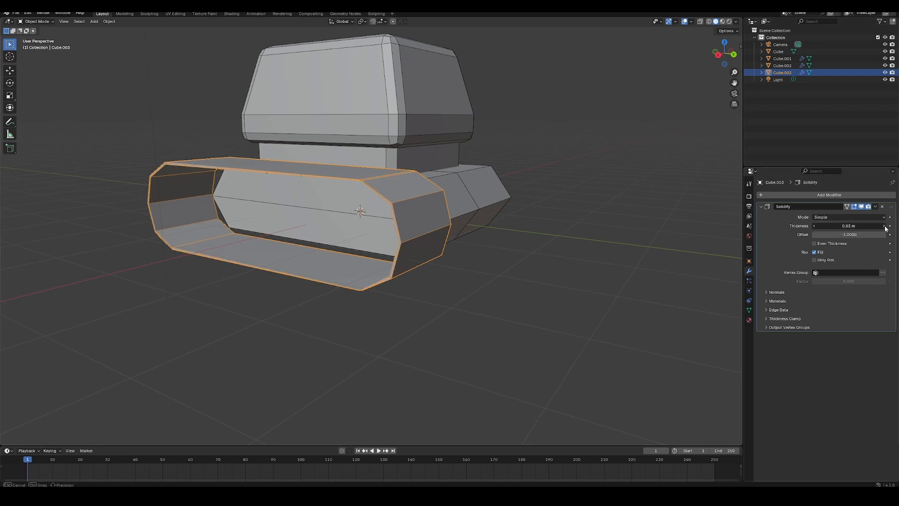
- Apply the track band's scale again and recalculate the normals of all its faces to the outside
key(ctrl+a)
click(439, 209)
key(Tab)
key(3)
key(a)
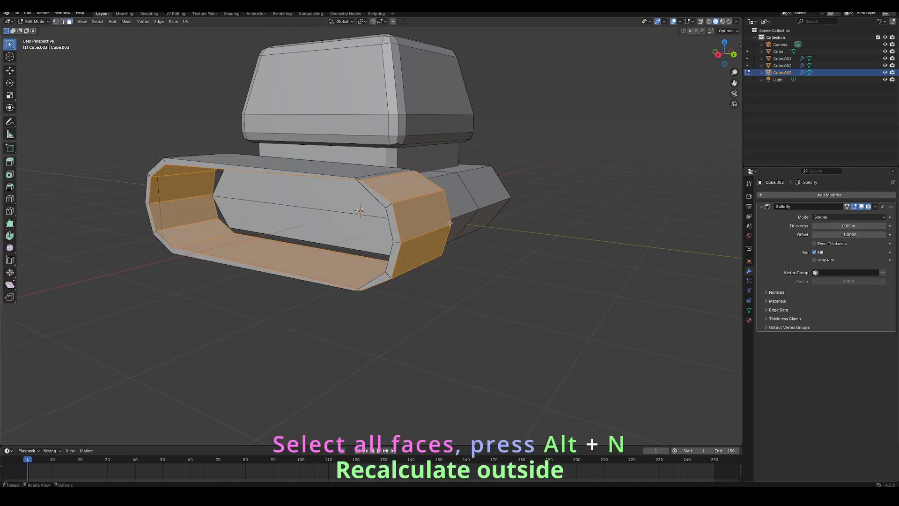
key(alt+n)
click(446, 231)
key(Tab)
- Increase the track band's Solidify thickness to 0.12 m
middle_drag(573, 249, 811, 233)
click(884, 225)
click(884, 225)
click(884, 226)
click(542, 249)
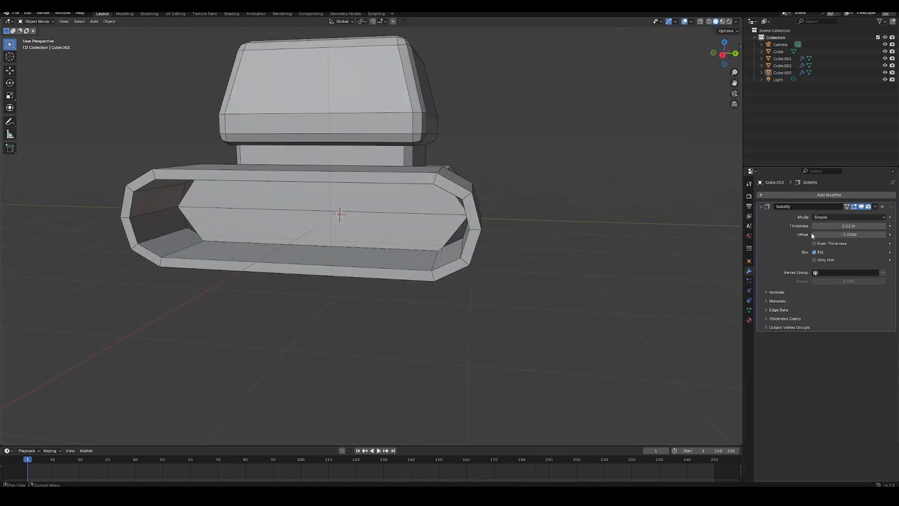
- Add a Bevel modifier to the track band with an amount of 0.01 m
click(770, 195)
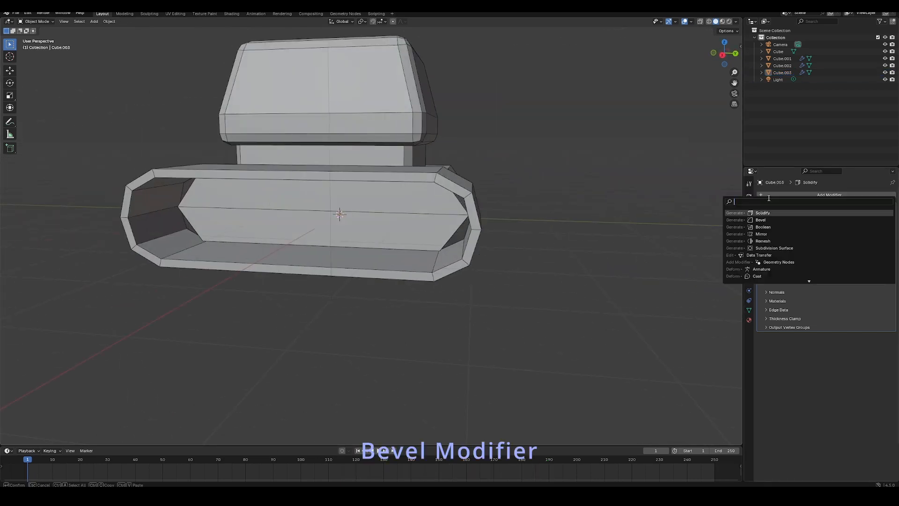
click(772, 220)
click(765, 207)
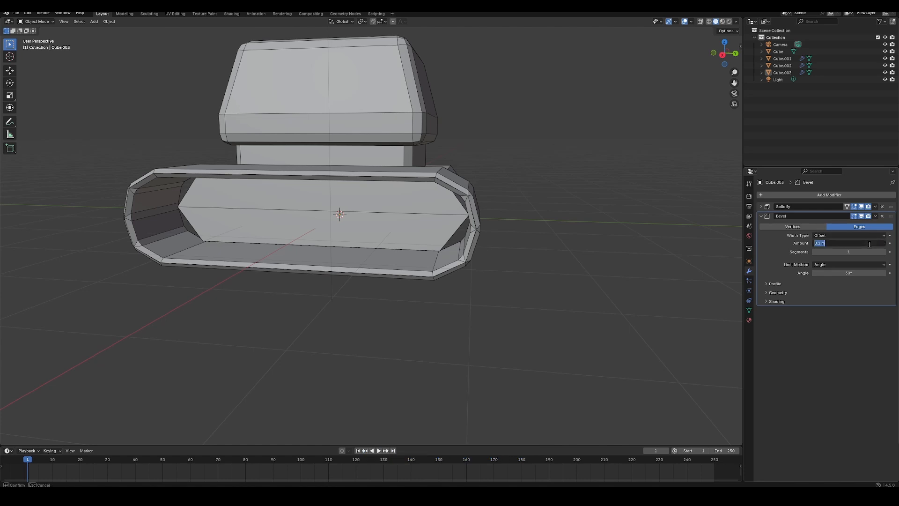
click(850, 244)
text(.002)
key(Return)
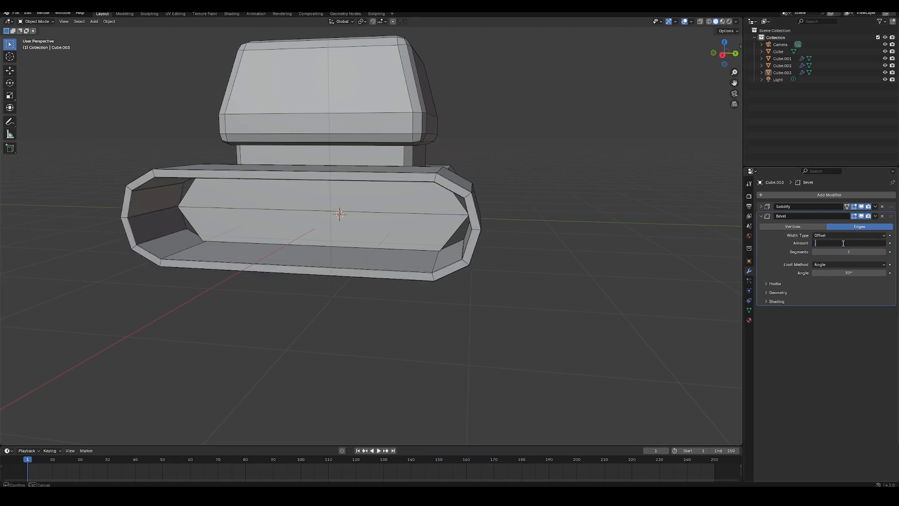
text(.01)
key(Return)
- Add a 12-vertex cylinder in right side view and rotate it 90° about the Y axis
key(KP_3)
key(shift+a)
mouse_move(380, 220)
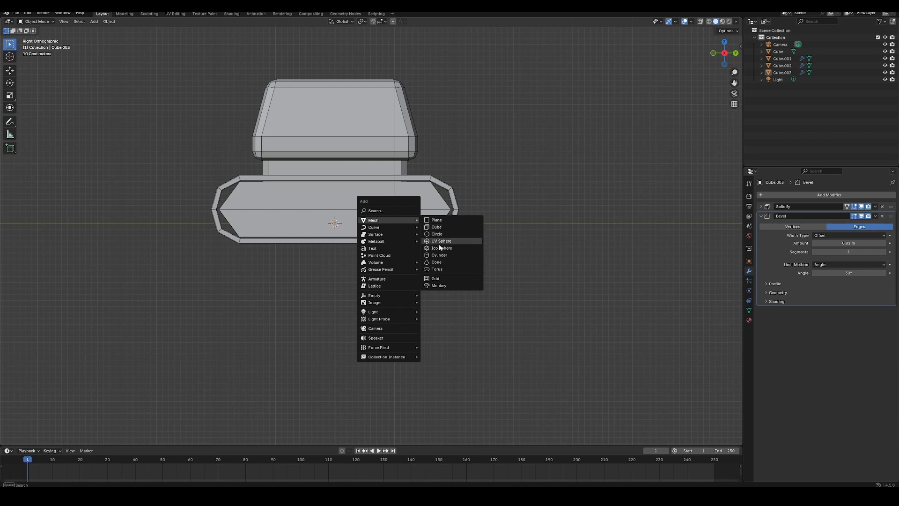
click(439, 255)
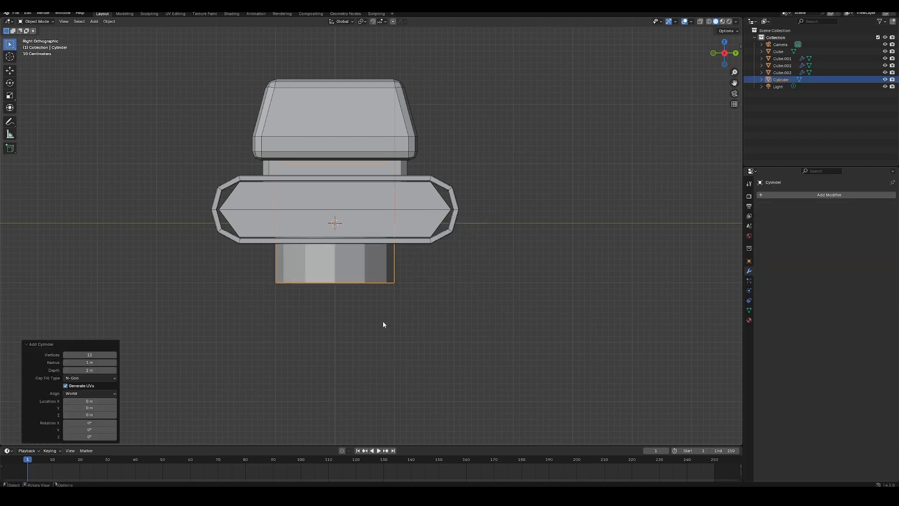
text(ry90)
key(Return)
- Scale the cylinder to about 0.54 and fit it as a wheel inside the track band's +Y end
key(s)
click(350, 283)
key(g)
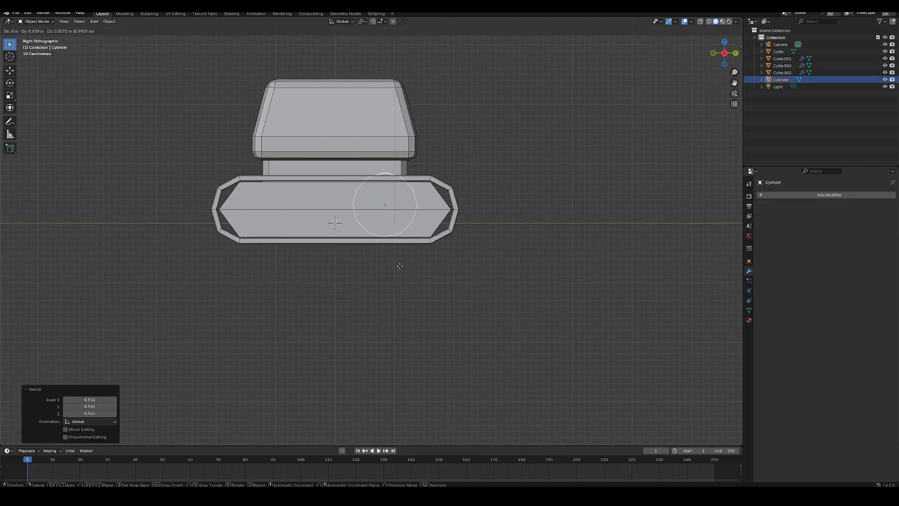
click(437, 270)
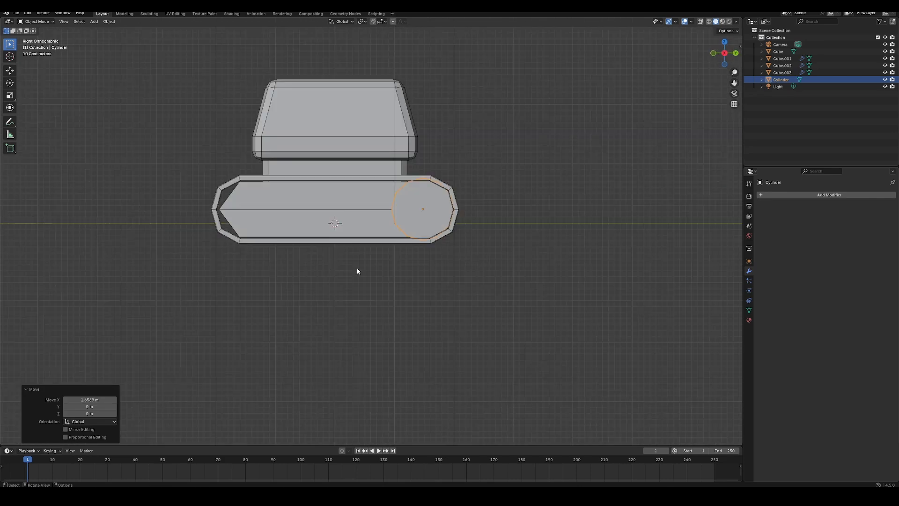
- Duplicate the wheel along Y by about -1.06 m and repeat the duplication to make three wheels
scroll(441, 271, up, 2)
key(shift+d)
key(y)
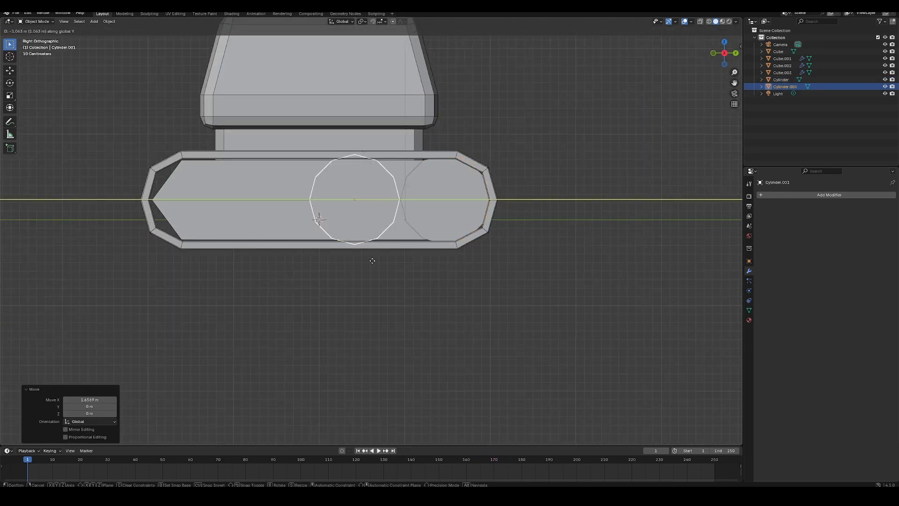
click(372, 260)
key(shift+r)
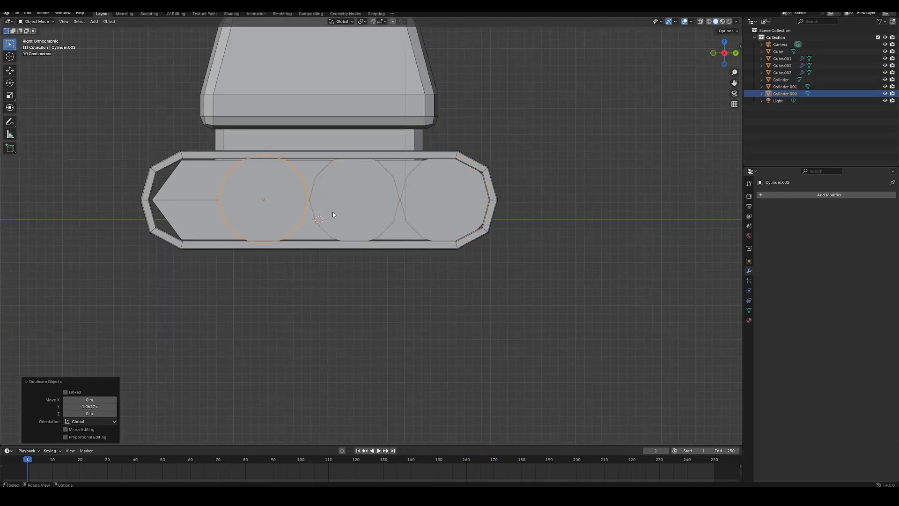
- Scale the three wheels and the track band together by about 1.2 and move them to line up with the hull
click(431, 294)
scroll(431, 294, down, 1)
click(304, 216)
shift+click(356, 220)
shift+click(417, 231)
shift+click(436, 244)
key(KP_5)
key(KP_5)
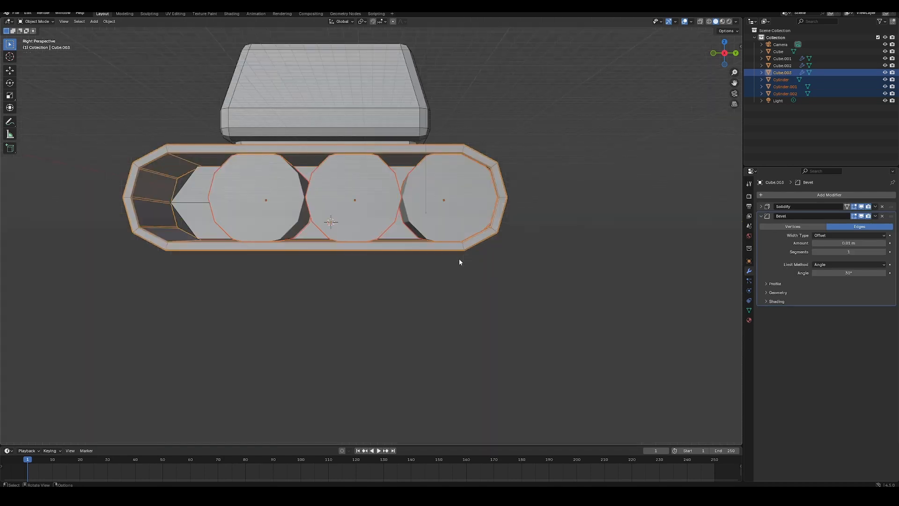
key(s)
click(499, 259)
key(g)
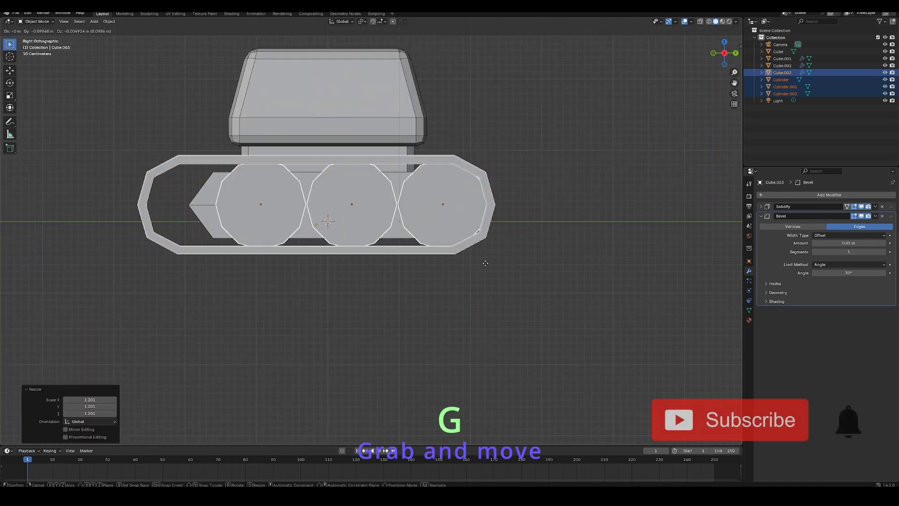
click(463, 263)
- Move the vertices of the track band's -Y end about 0.98 m along Y to close the gap around the wheels
click(443, 243)
key(Tab)
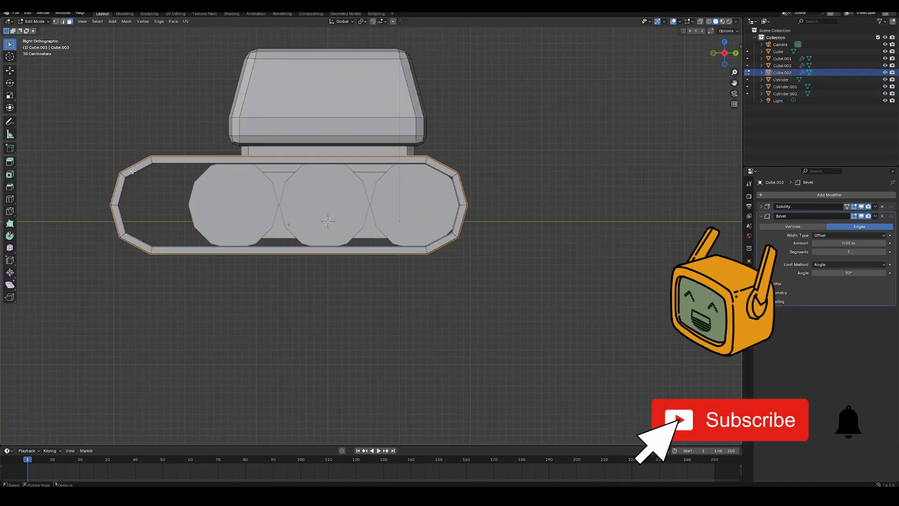
key(shift+z)
drag(85, 129, 174, 285)
key(shift+z)
key(g)
key(y)
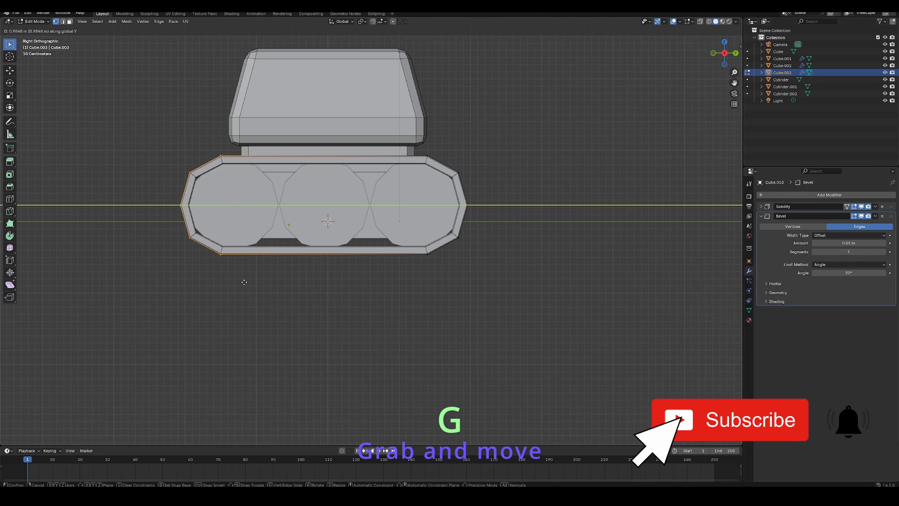
click(245, 282)
key(Tab)
click(438, 315)
- Select the three wheels and the track band and narrow them along X to about 0.74
middle_drag(437, 313, 372, 298)
click(282, 238)
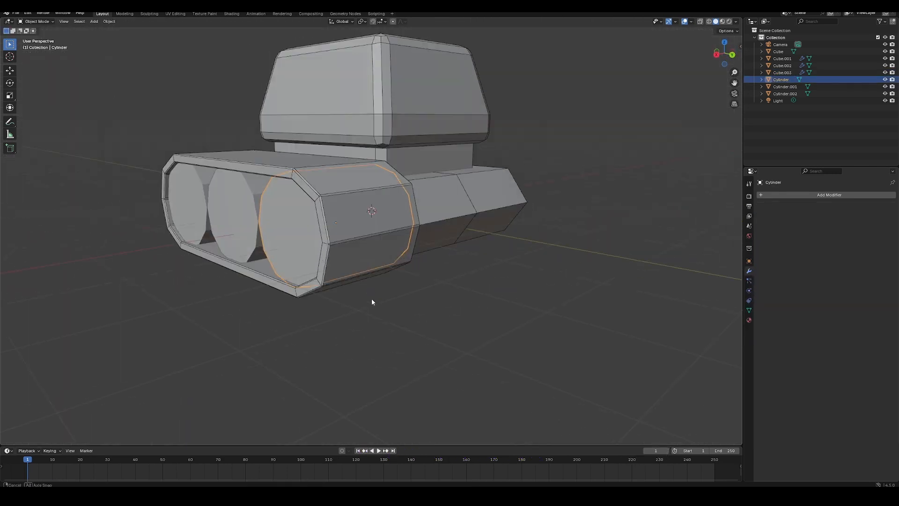
shift+click(185, 215)
shift+click(234, 225)
middle_drag(302, 286, 321, 290)
shift+click(342, 266)
middle_drag(382, 293, 400, 295)
key(s)
key(y)
key(x)
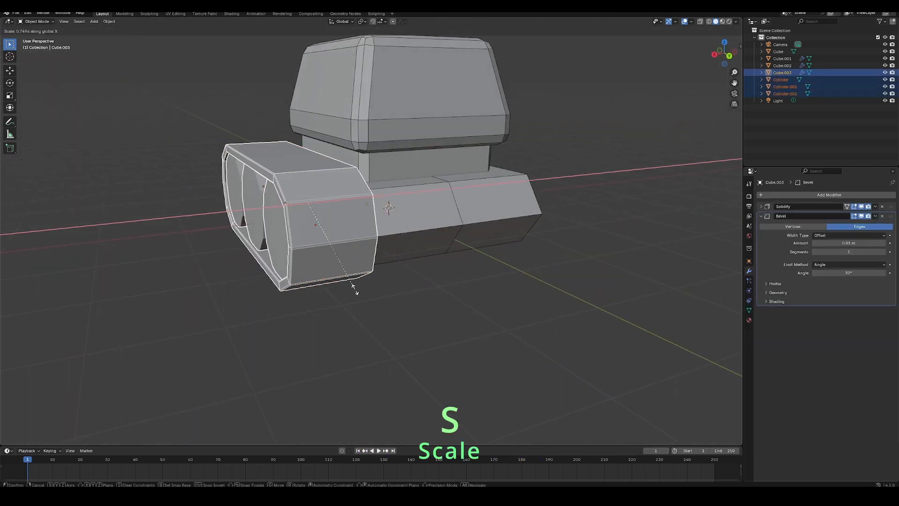
click(357, 291)
click(409, 328)
middle_drag(412, 334, 449, 320)
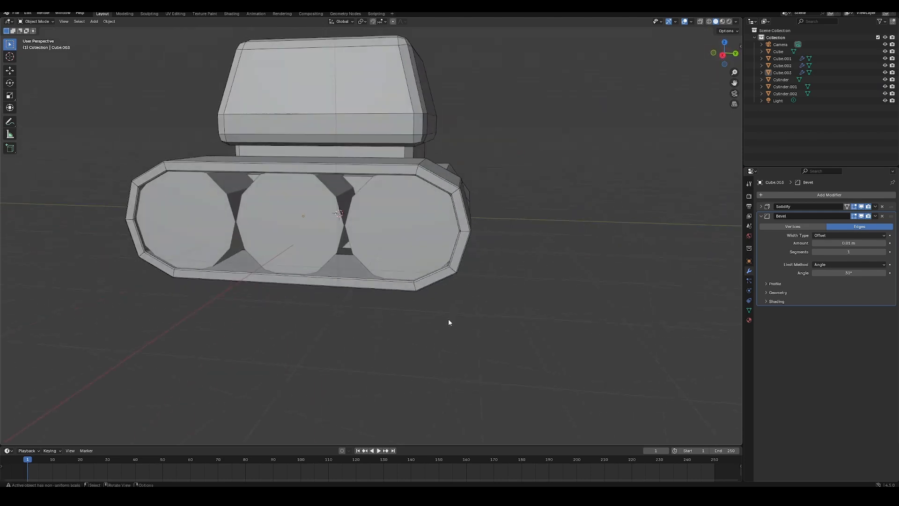
- Move the turret block's upper vertices on the +Y side inward along Y to slope that face more
click(433, 262)
middle_drag(482, 291, 545, 298)
scroll(545, 298, down, 2)
click(496, 277)
key(KP_3)
scroll(448, 233, up, 2)
click(407, 187)
key(Tab)
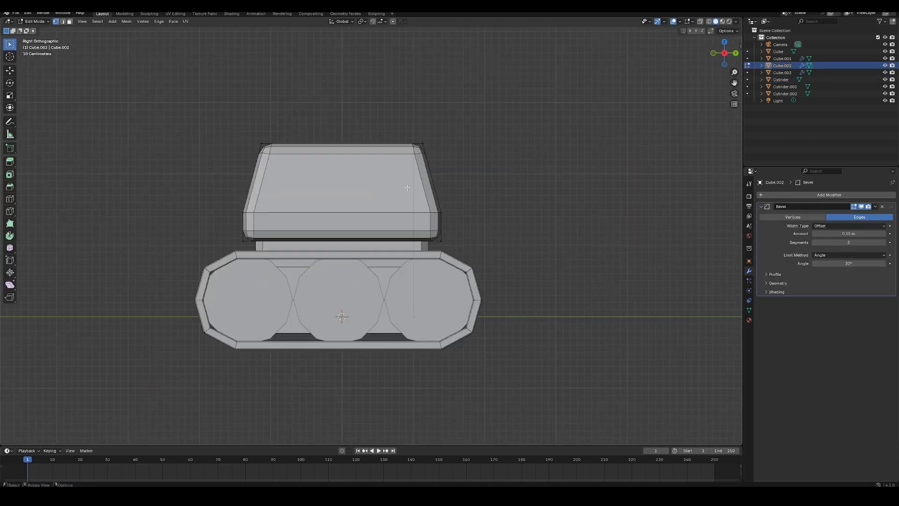
key(alt+z)
click(425, 177)
key(g)
key(y)
click(422, 181)
key(Tab)
click(508, 210)
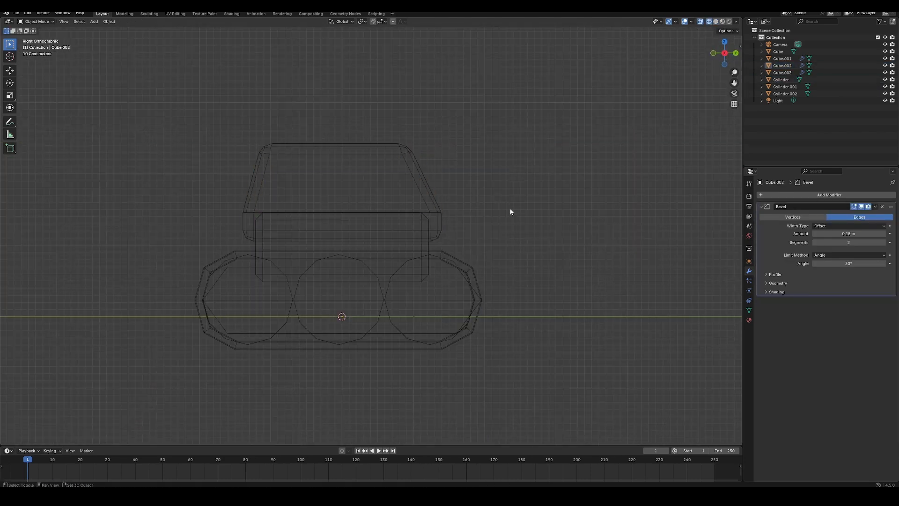
- Return to solid shading and apply the turret block's scale
key(shift+z)
mouse_move(510, 210)
middle_down()
mouse_move(535, 231)
mouse_move(551, 199)
middle_up()
click(429, 196)
key(ctrl+a)
click(426, 199)
- Apply the scale of the three wheel cylinders
click(383, 257)
shift+click(311, 259)
shift+click(250, 259)
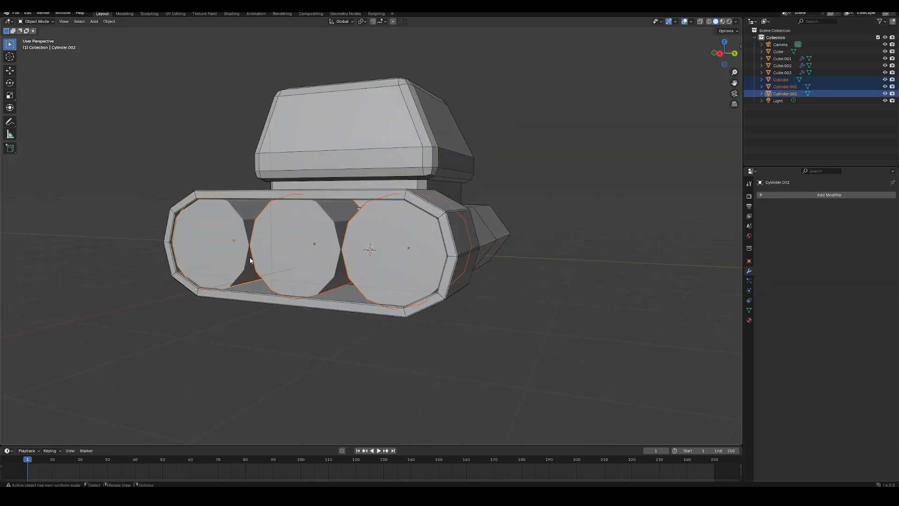
key(ctrl+a)
click(252, 252)
click(292, 257)
key(ctrl+a)
click(295, 259)
click(423, 283)
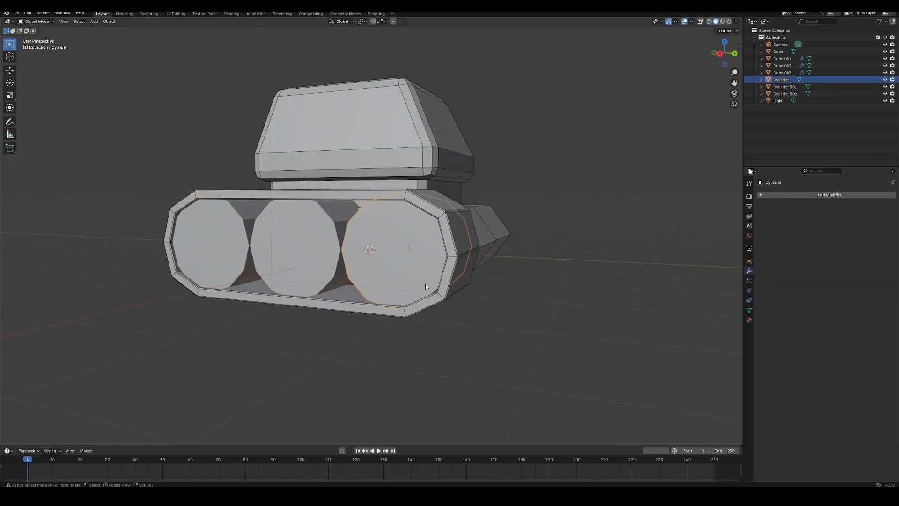
key(ctrl+a)
click(425, 284)
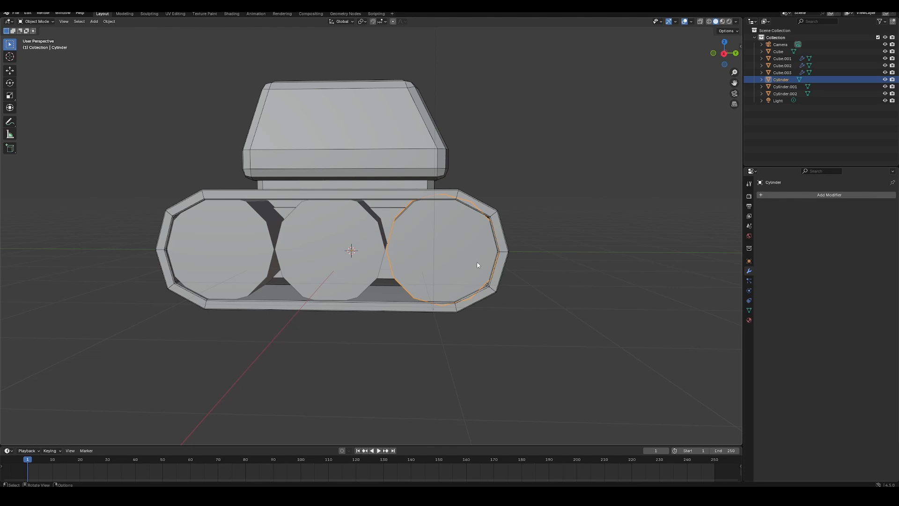
- Isolate the wheel at the +Y end in local view
key(KP_Divide)
scroll(482, 266, down, 2)
middle_drag(481, 266, 300, 263)
- Bevel the rims of both end faces of the isolated wheel with two segments
key(Tab)
scroll(407, 270, down, 2)
key(3)
click(368, 256)
shift+click(398, 275)
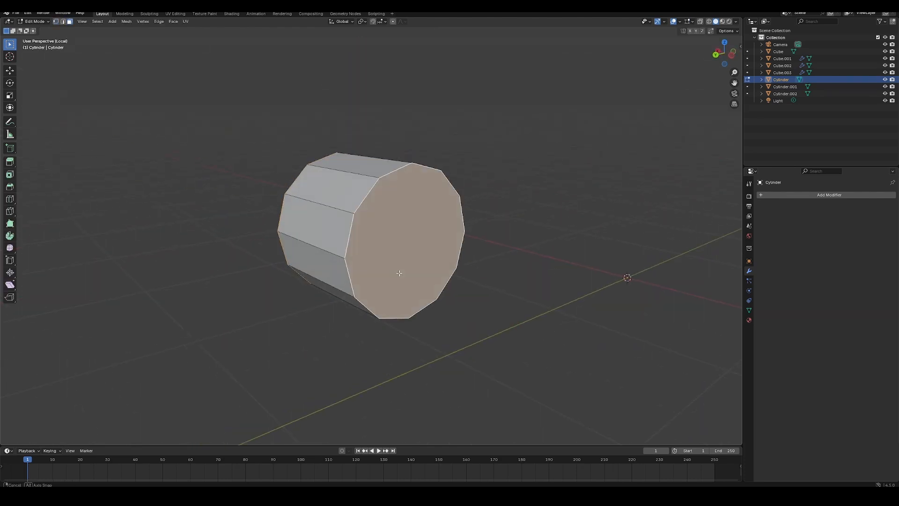
key(2)
middle_drag(397, 275, 462, 285)
key(ctrl+b)
click(490, 302)
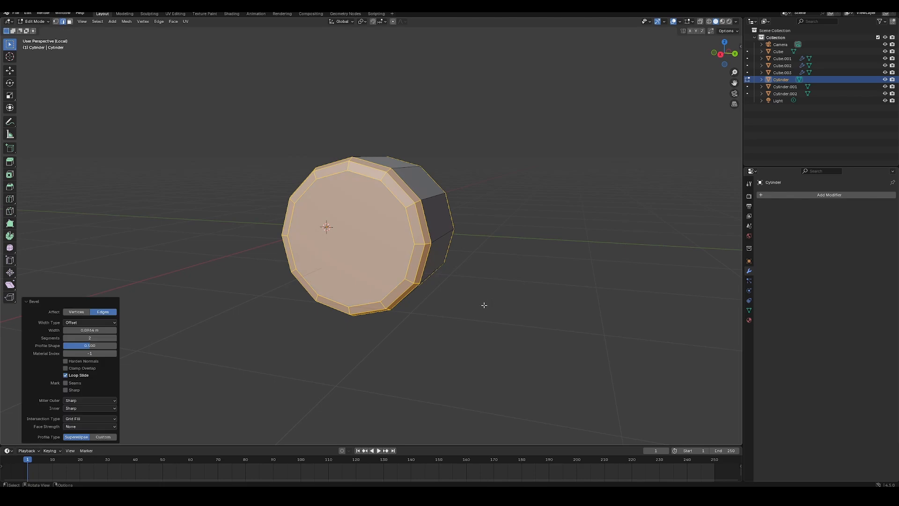
key(Tab)
key(Tab)
- Inset the wheel's outer end face to form a small central hub face
key(3)
click(394, 276)
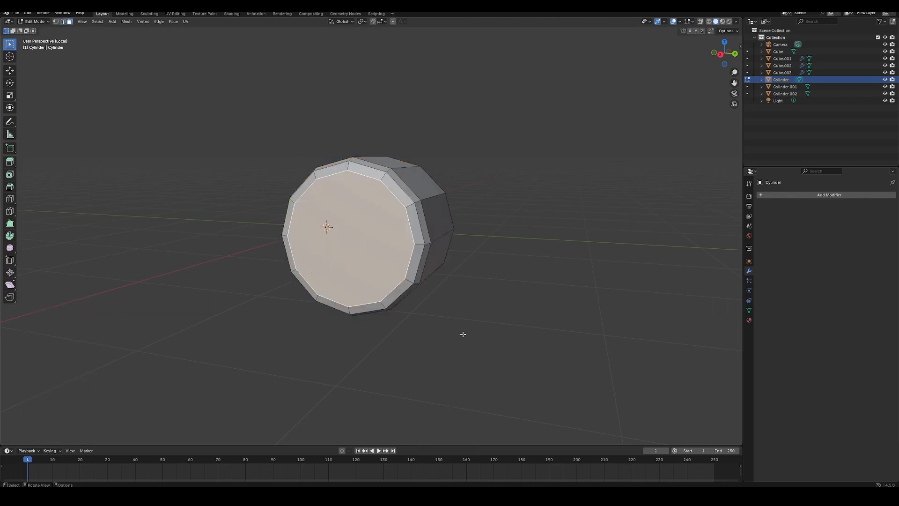
key(i)
click(432, 312)
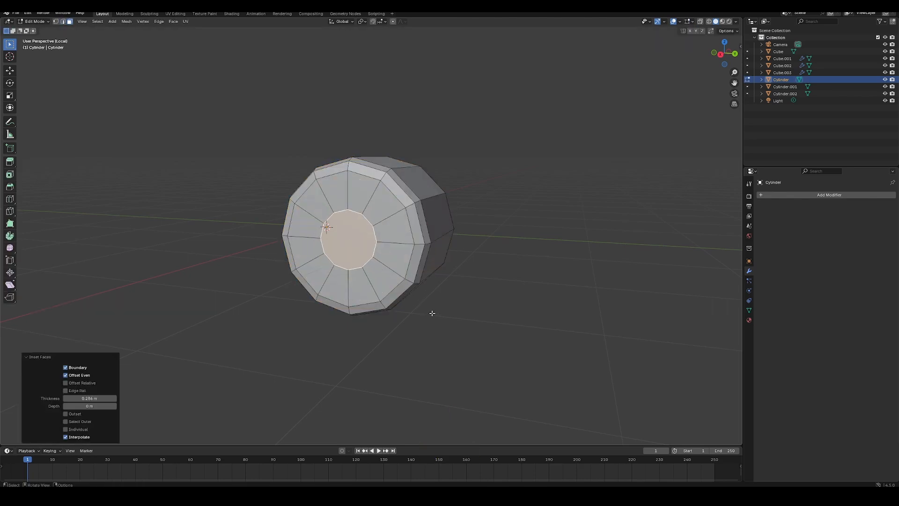
- Duplicate the central hub face in place and separate the copy into its own object
key(1)
key(shift+d)
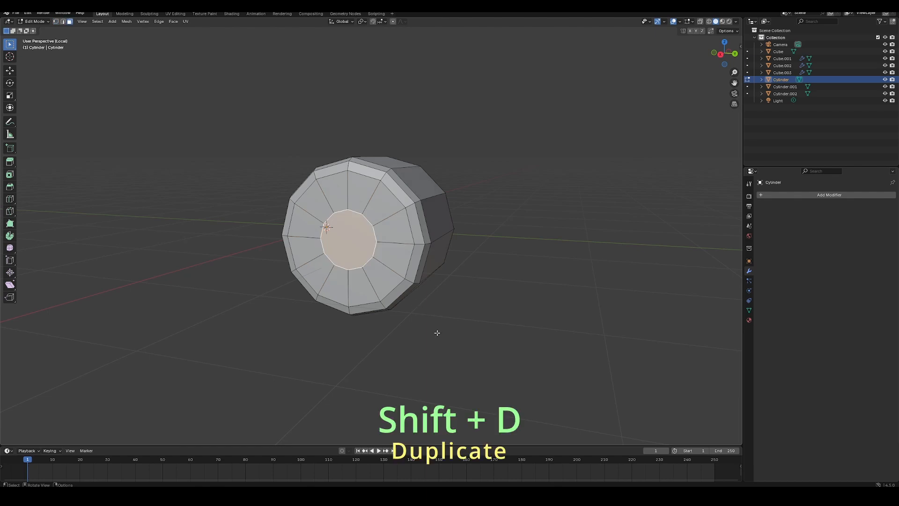
right_click(428, 325)
key(p)
click(428, 328)
key(Tab)
- Merge the original central face of the wheel's outer side at its center
click(365, 250)
key(Tab)
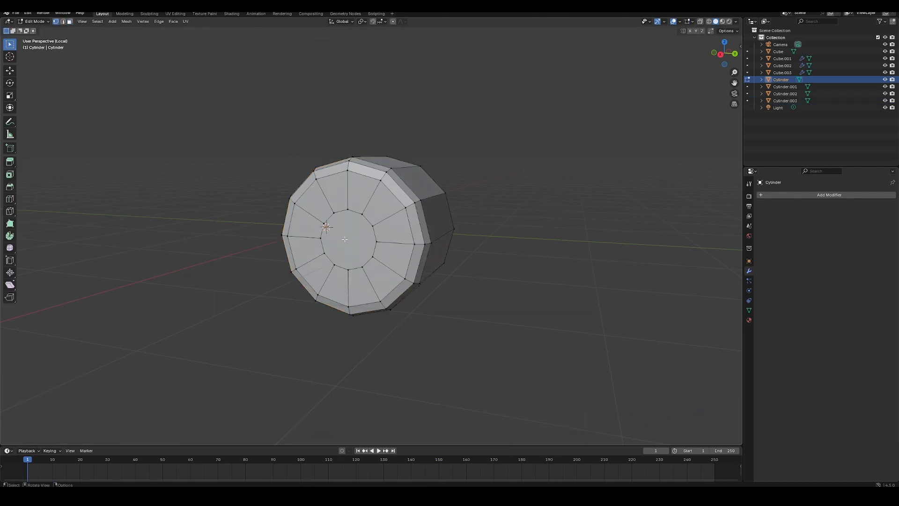
key(m)
click(389, 279)
- Inset the wheel's opposite end face and merge the inset face at its center
middle_drag(389, 279, 244, 283)
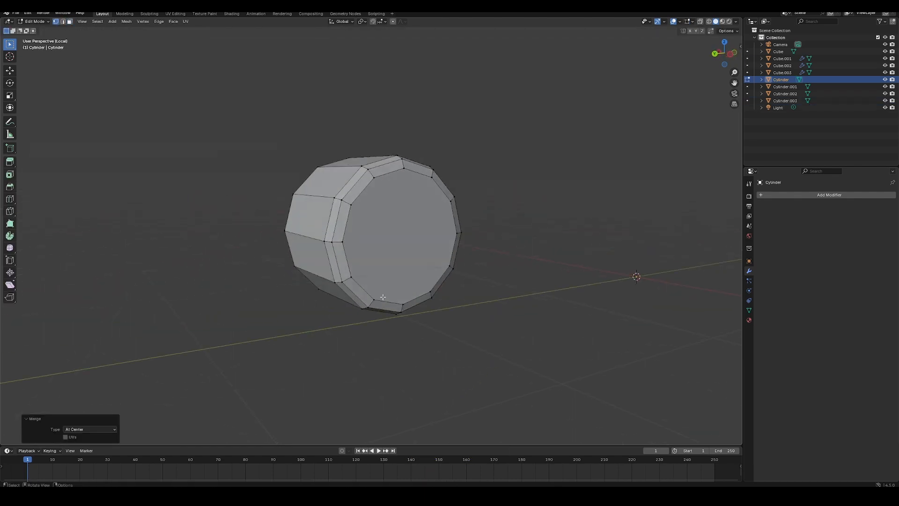
key(3)
click(412, 271)
key(i)
click(469, 348)
key(m)
click(469, 348)
key(Tab)
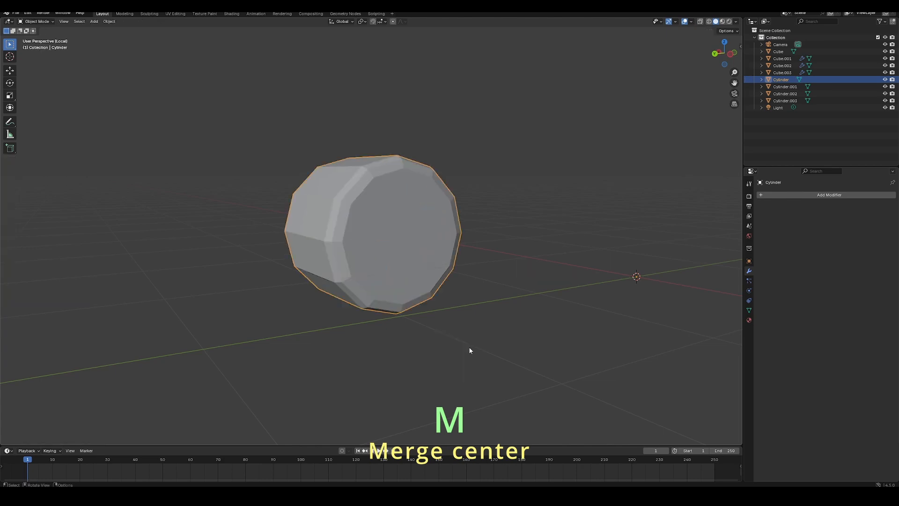
- Extrude the separated hub disc outward by about 0.10 m
middle_drag(469, 347, 421, 265)
click(368, 235)
key(Tab)
middle_drag(368, 235, 407, 263)
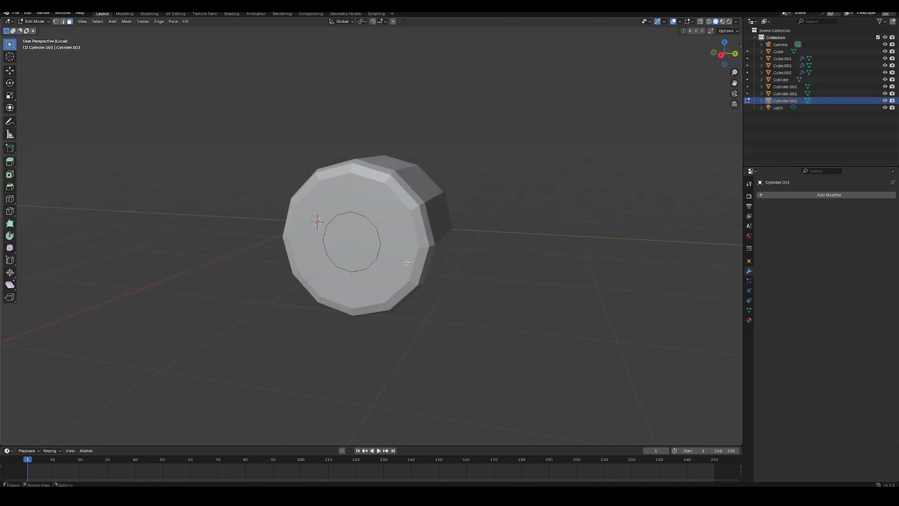
key(e)
click(397, 264)
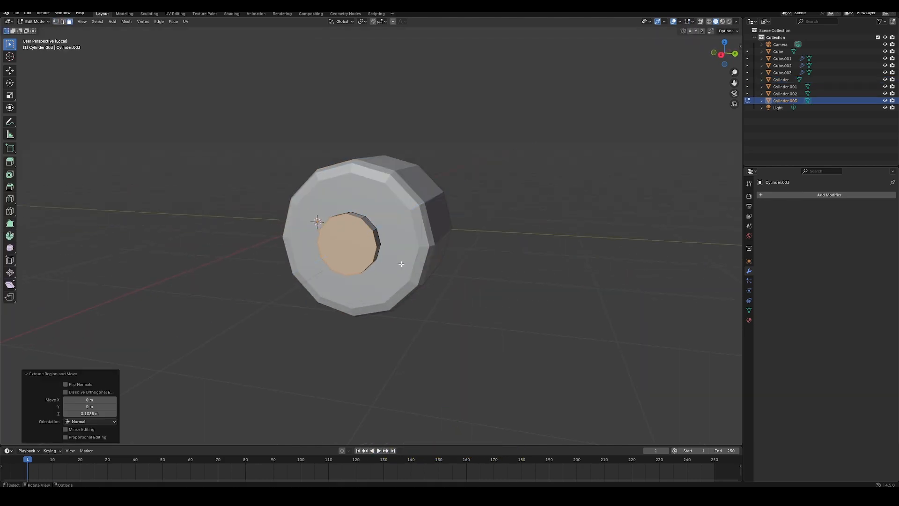
- Inset the hub disc's front face and merge the inset vertices at the center
scroll(406, 323, up, 2)
key(1)
key(m)
click(398, 313)
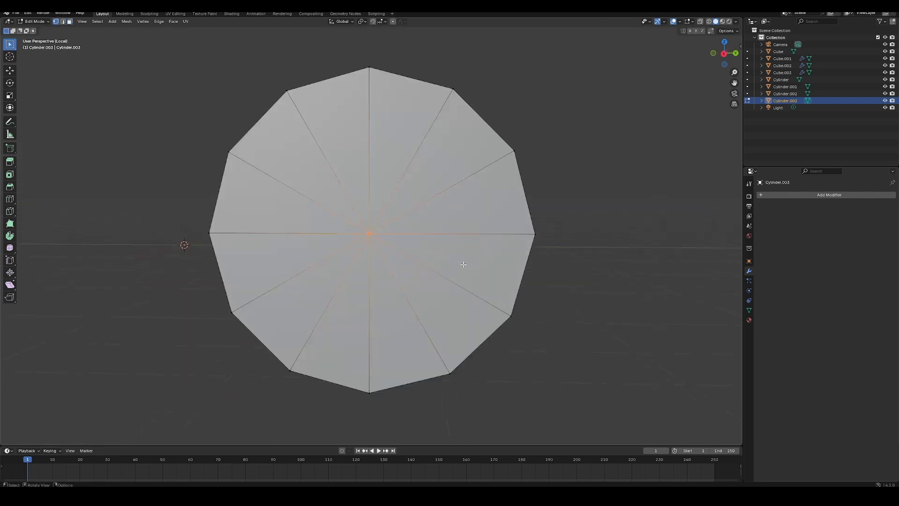
- Delete the hub disc's flat back face that sits against the wheel
middle_drag(461, 261, 382, 251)
key(Tab)
key(Tab)
key(Tab)
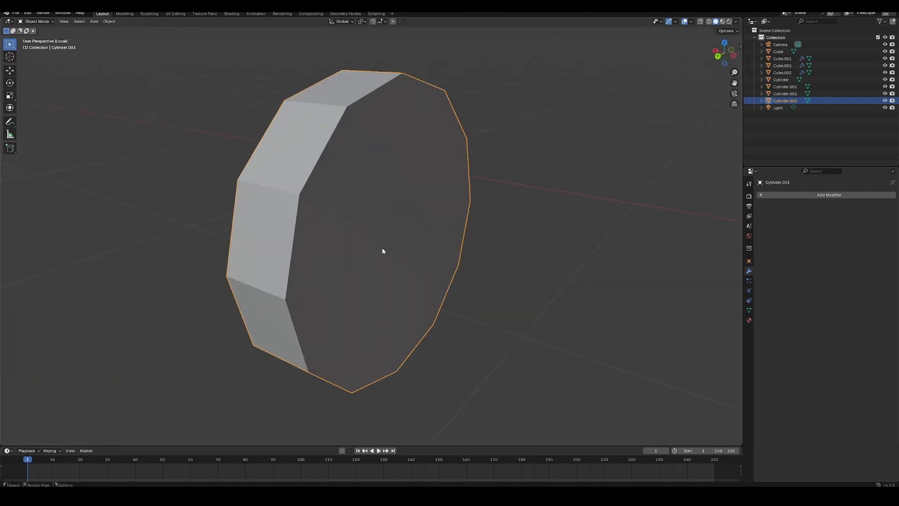
key(Tab)
key(3)
click(384, 249)
scroll(405, 288, down, 3)
key(x)
click(407, 305)
- Bevel the hub disc's front rim edges and apply smooth shading to the disc
middle_drag(408, 304, 484, 295)
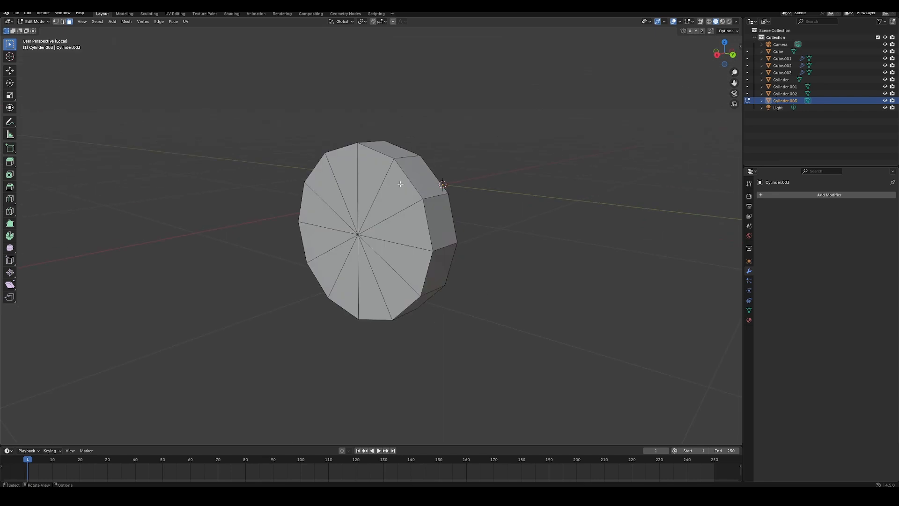
key(ctrl+b)
click(491, 297)
key(Tab)
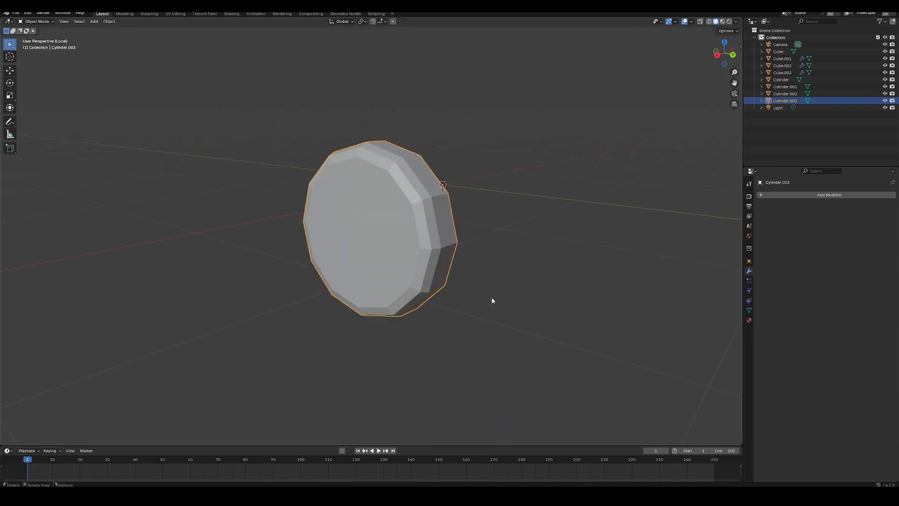
right_click(422, 243)
click(422, 242)
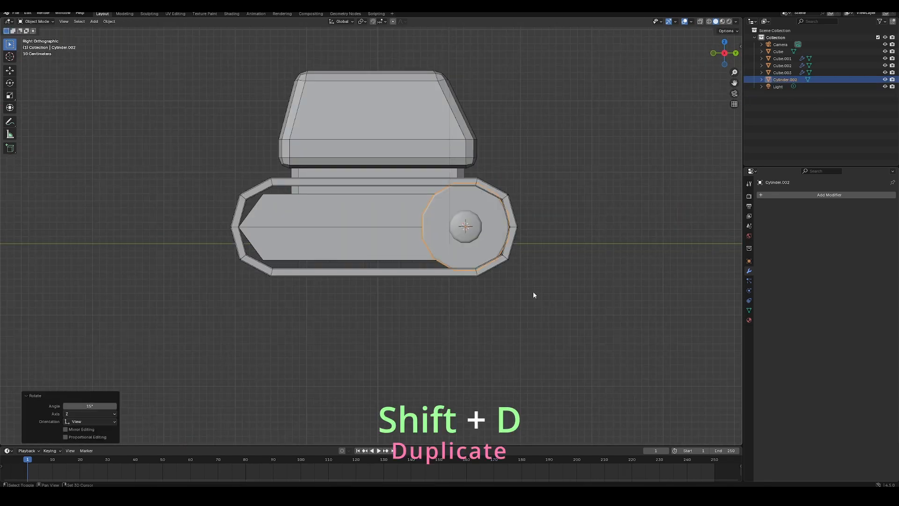
- Duplicate the wheel along the Y axis and repeat the duplication to make a row of three wheels
key(shift+d)
key(y)
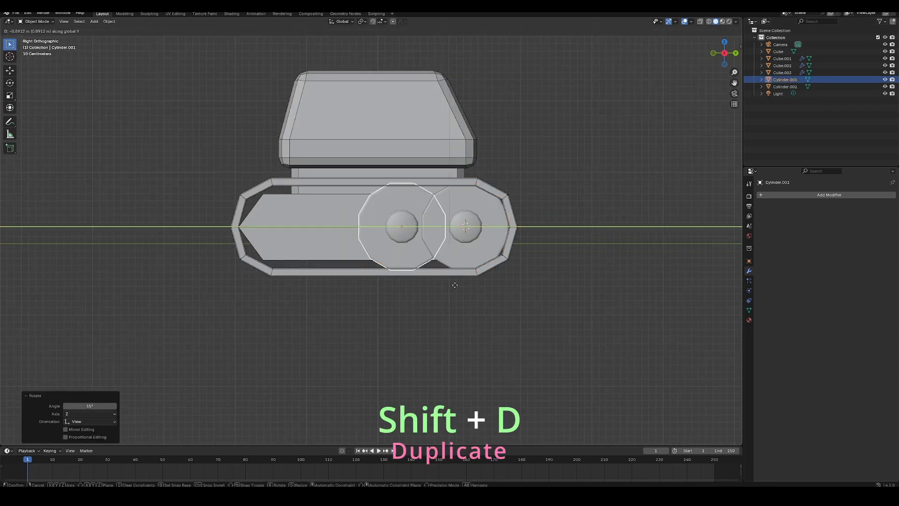
click(445, 282)
key(shift+r)
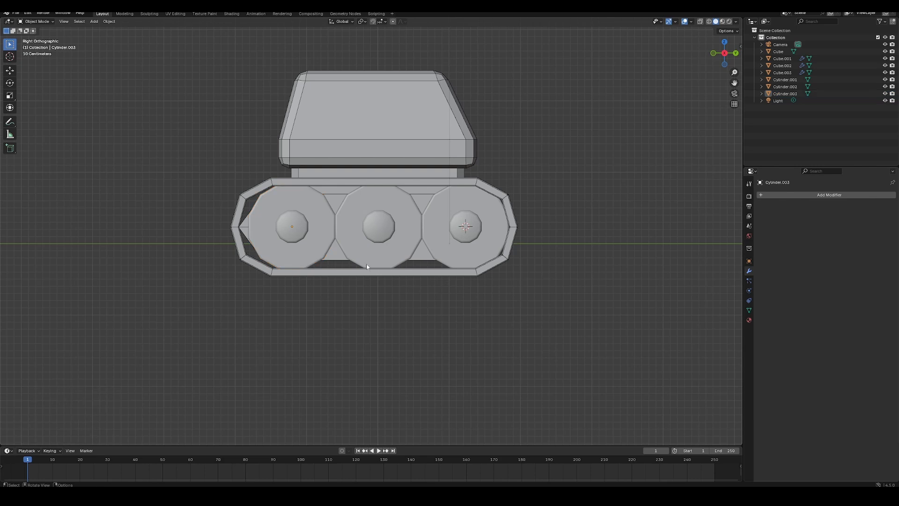
- Move the vertices at the track band's far end inward about 0.14 m along Y to fit the wheels
click(288, 273)
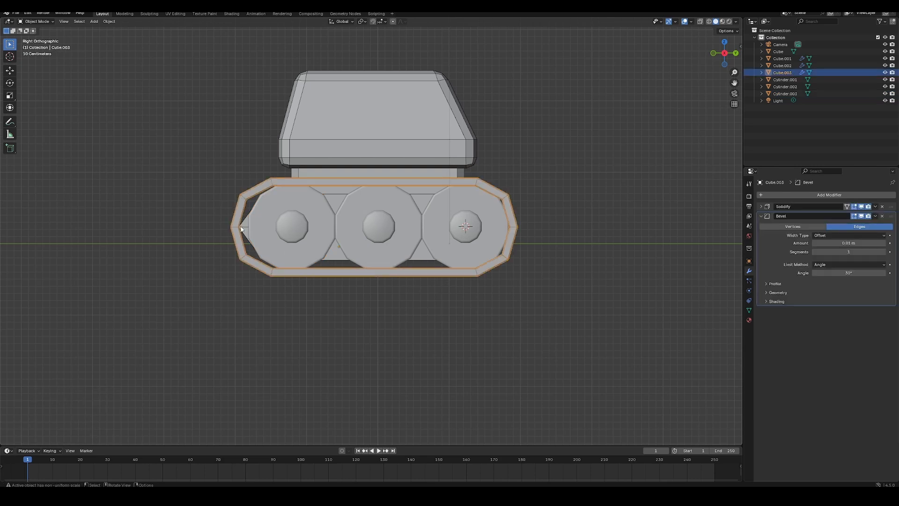
key(Tab)
key(g)
key(y)
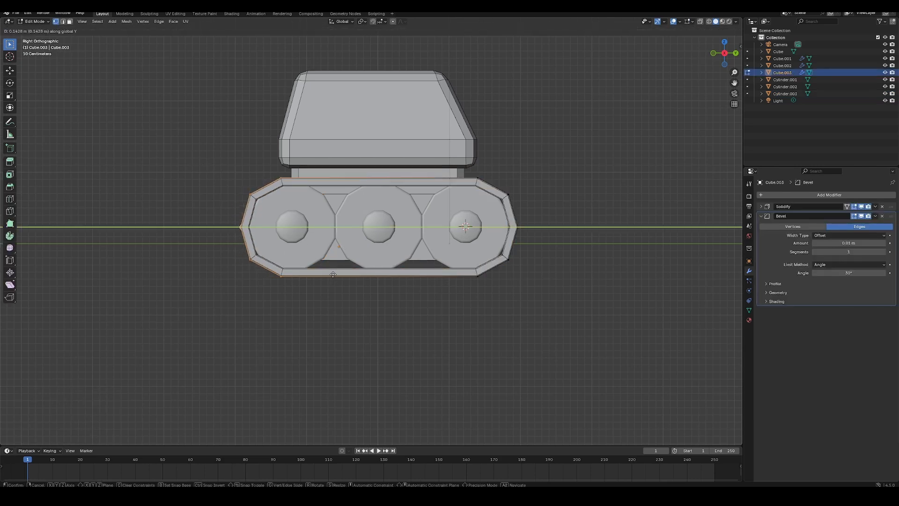
click(333, 274)
key(Tab)
- Select the three wheels and the track band and shift them together along Y by about -0.04 m
click(384, 257)
shift+click(307, 256)
shift+click(486, 262)
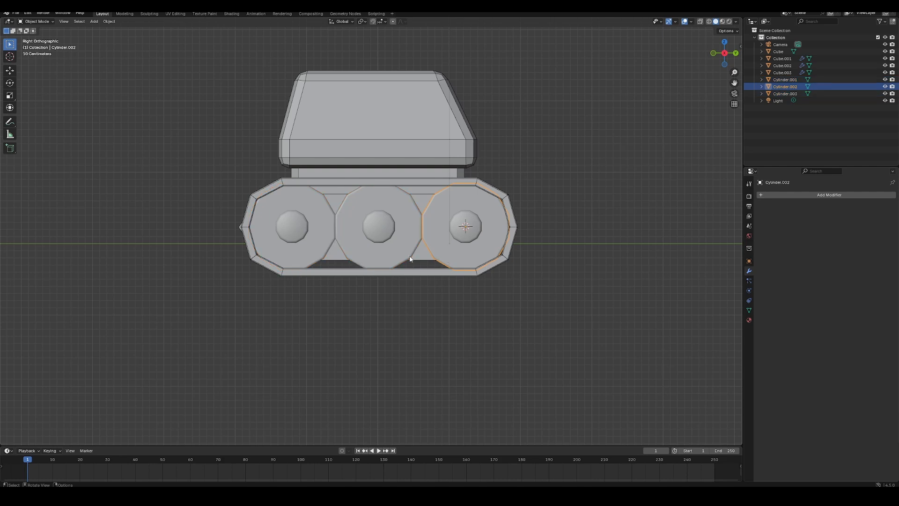
shift+click(391, 257)
shift+click(319, 257)
key(g)
key(y)
click(422, 277)
shift+click(421, 270)
key(g)
key(y)
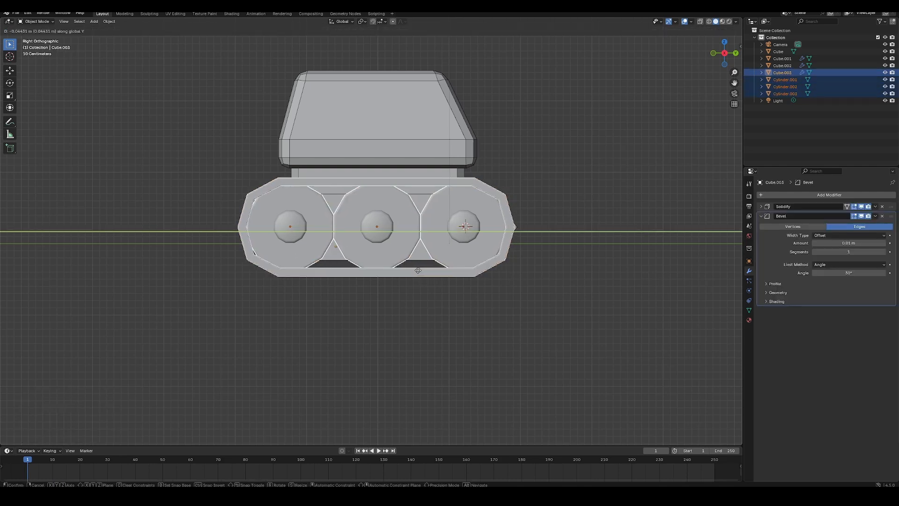
click(418, 271)
- Scale the hull, turret base, tracks and wheels together along the X axis
key(s)
key(y)
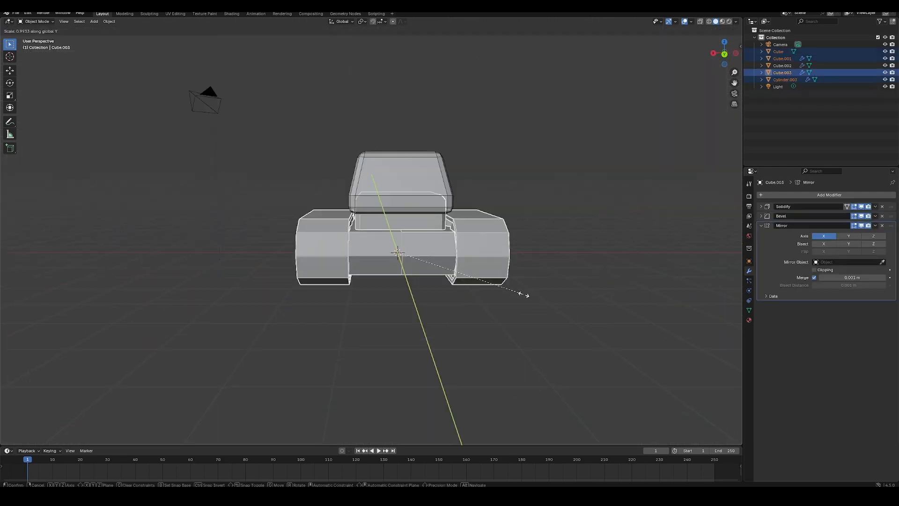
key(x)
click(512, 294)
click(509, 293)
- Place the 3D cursor at the turret's lower front center vertex and add a 12-vertex cylinder there, radius 1 m and depth 2 m
middle_drag(509, 293, 433, 248)
click(431, 232)
key(Tab)
key(Tab)
key(Tab)
key(Tab)
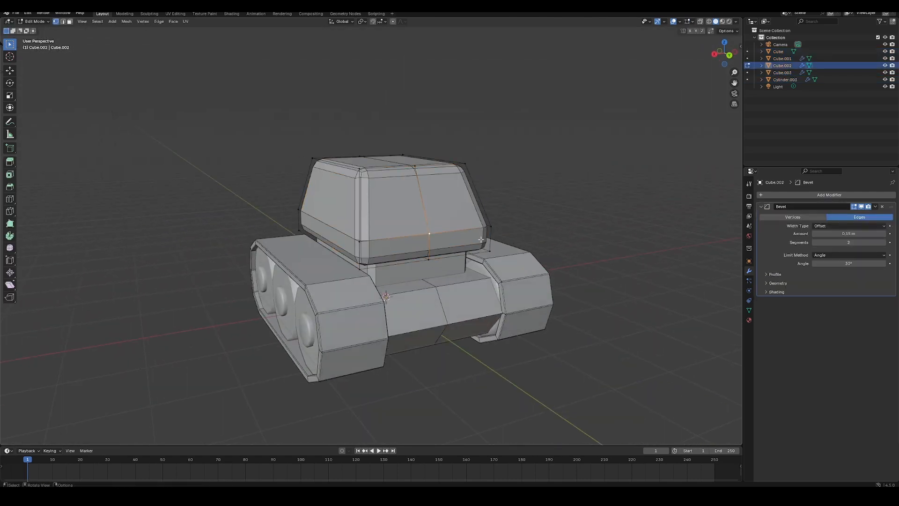
key(shift+a)
mouse_move(553, 339)
mouse_move(515, 332)
click(586, 368)
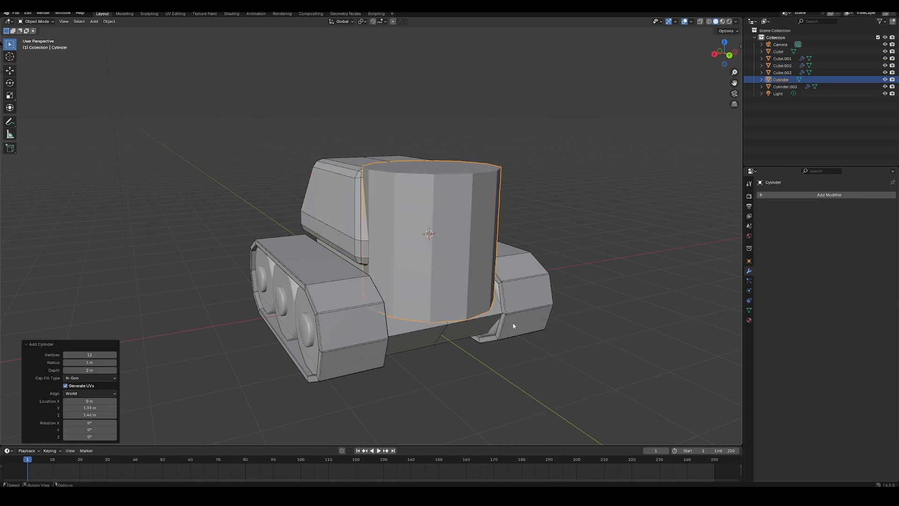
- Rotate the new cylinder 90° about the X axis and scale it uniformly to about 0.355
text(r90)
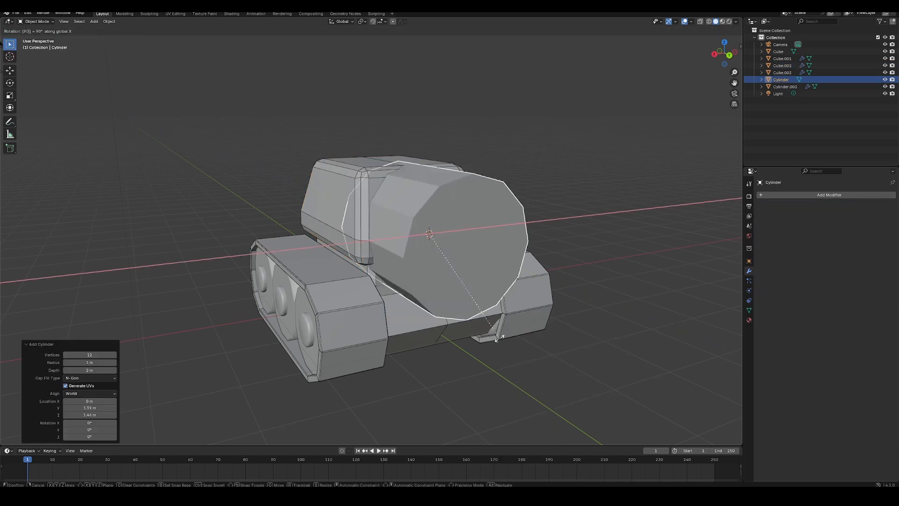
key(Return)
key(s)
click(474, 278)
- Move the cylinder forward in front of the turret and raise it about 0.10 m along Z
key(KP_3)
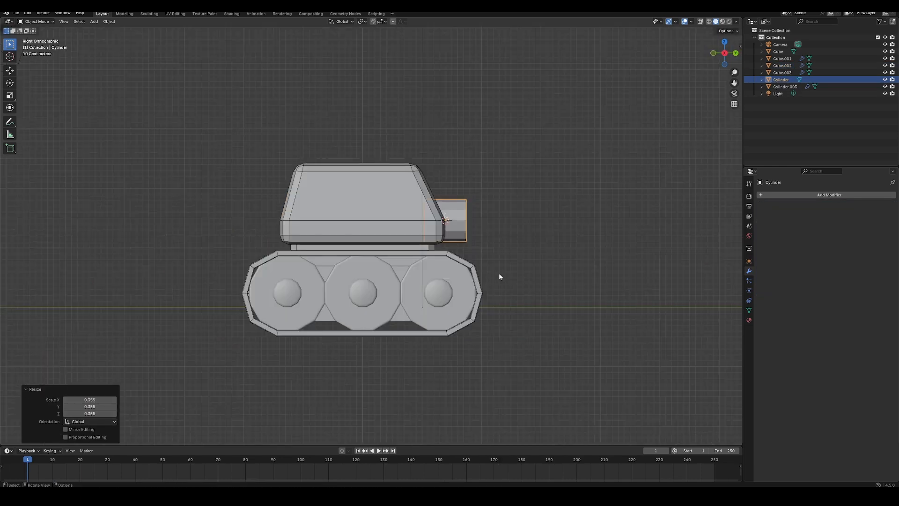
key(g)
click(572, 268)
key(g)
click(575, 265)
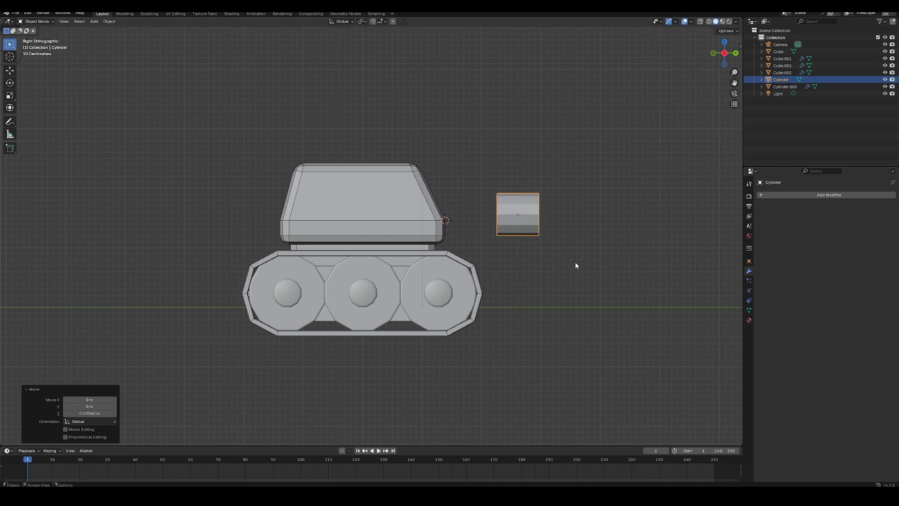
- Select both end faces of the cylinder and inset them by about 0.45 m
key(Tab)
middle_drag(528, 264, 533, 260)
middle_drag(508, 196, 489, 194)
click(550, 187)
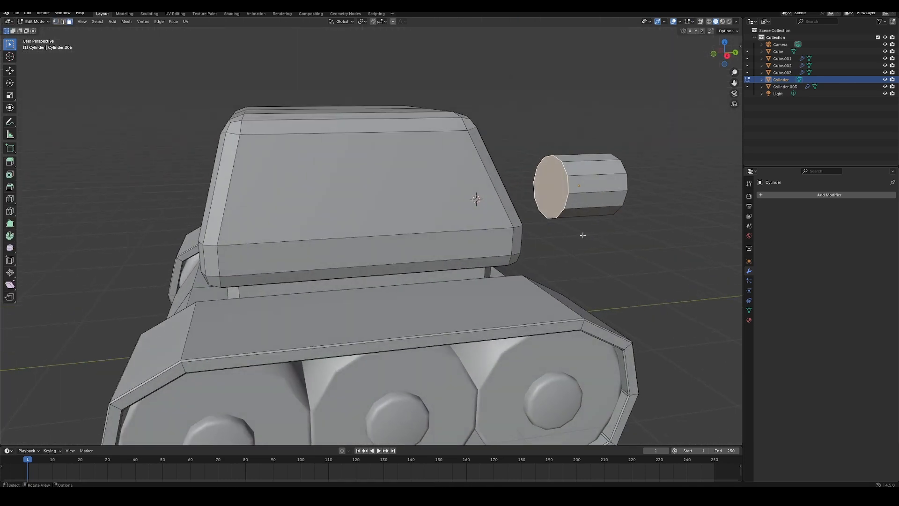
key(Tab)
middle_drag(608, 194, 494, 219)
scroll(493, 219, down, 2)
key(Tab)
middle_drag(575, 238, 623, 240)
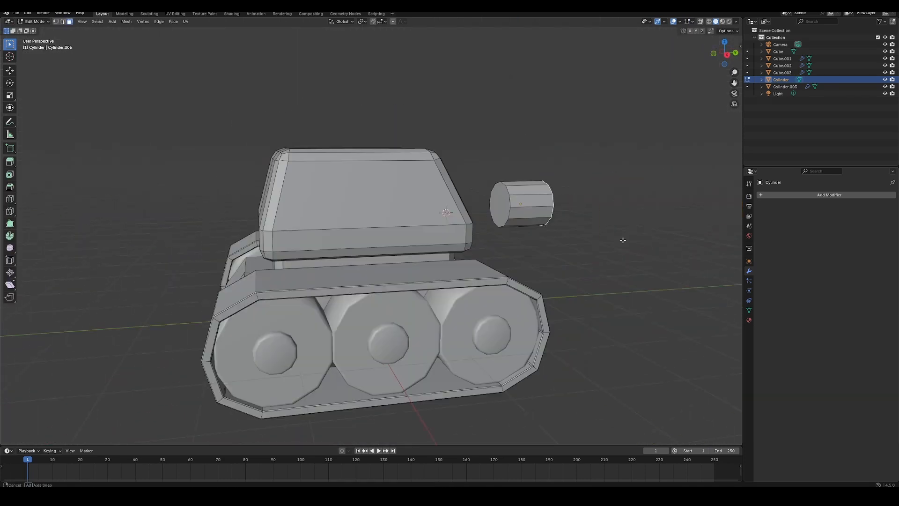
key(i)
click(563, 265)
- Bridge the two inset end faces to open a hole through the cylinder
right_click(510, 246)
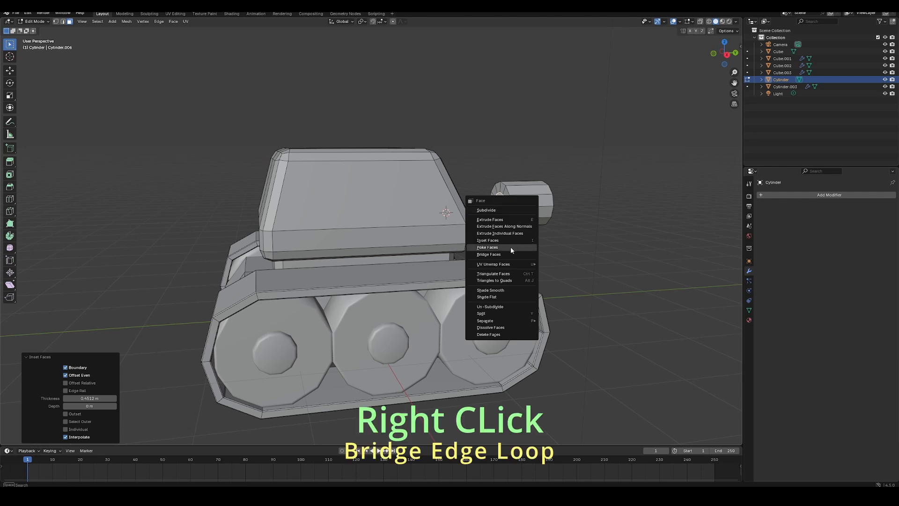
click(511, 246)
middle_drag(510, 246, 526, 237)
key(Tab)
- Duplicate the muzzle cylinder and move the copy about -0.70 m along Y, end to end with the original
key(KP_3)
key(shift+d)
key(y)
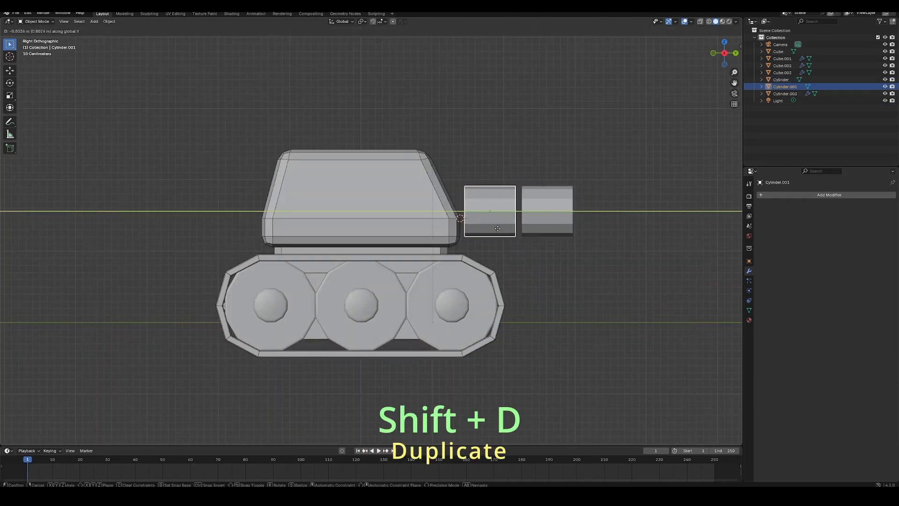
click(516, 246)
- Scale the copied cylinder to about 0.70 in X and Z only, forming a thinner barrel section
key(s)
key(shift+y)
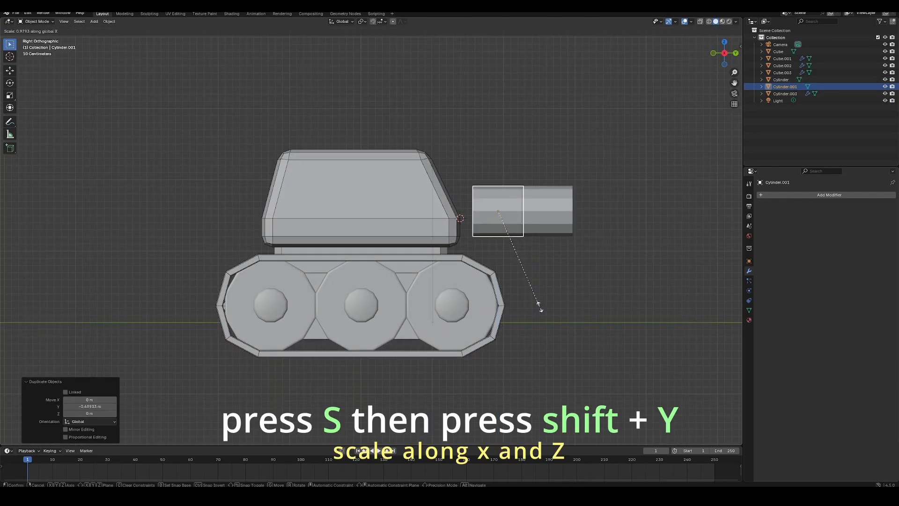
key(shift+y)
click(532, 281)
middle_drag(532, 280, 501, 333)
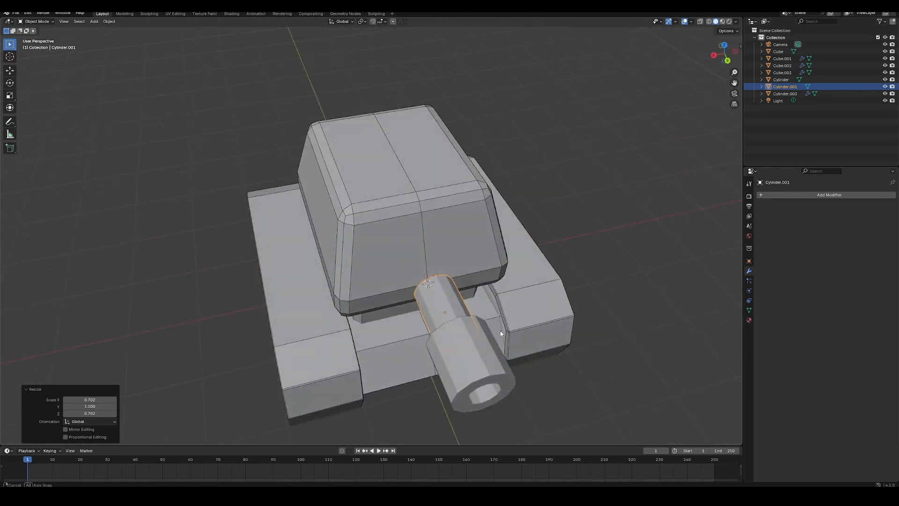
- Extend the thin barrel section into the turret by moving its rear end vertices along Y
key(KP_3)
key(Tab)
key(alt+z)
key(h)
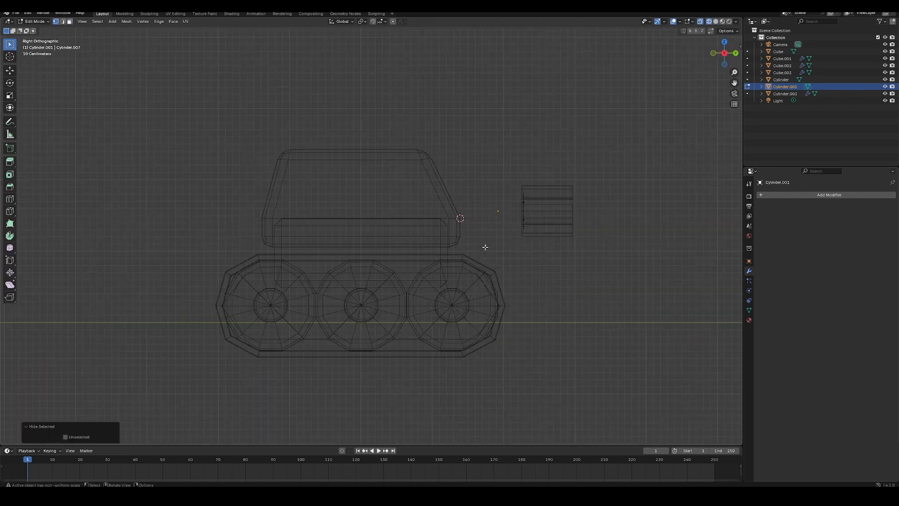
key(ctrl+z)
key(g)
key(y)
click(451, 244)
key(Tab)
key(shift+z)
click(570, 286)
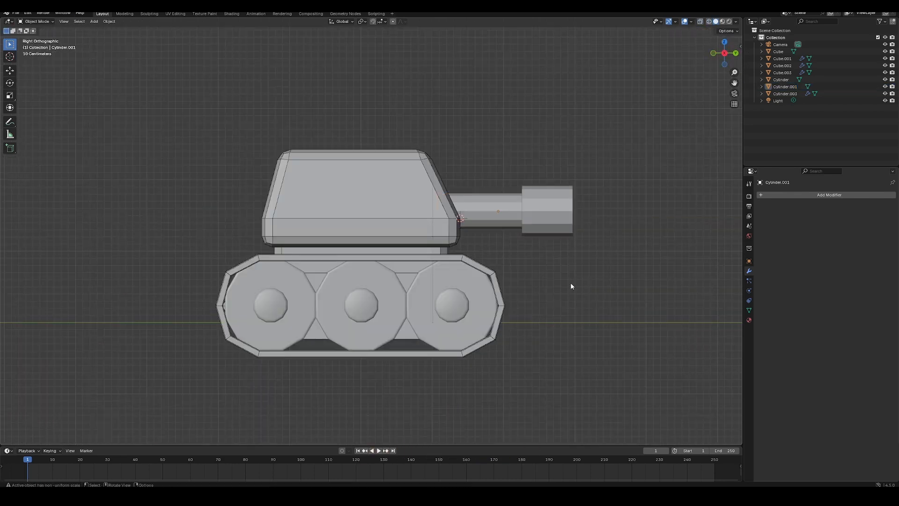
- Duplicate the wide muzzle cylinder and move the copy about -1.47 m along Y into the turret front as a collar
middle_drag(570, 286, 504, 232)
click(581, 276)
key(shift+d)
key(y)
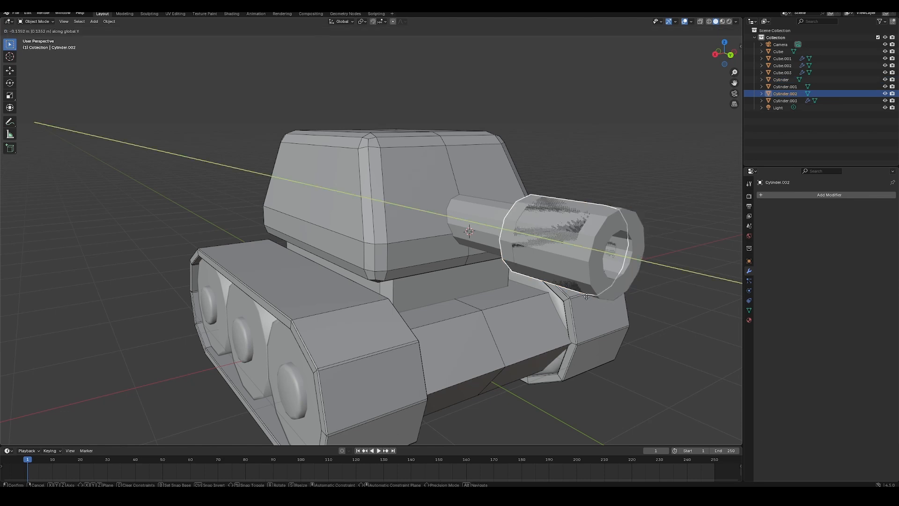
click(482, 263)
- Nudge the collar cylinder slightly forward along Y so that more of it protrudes from the turret
key(KP_3)
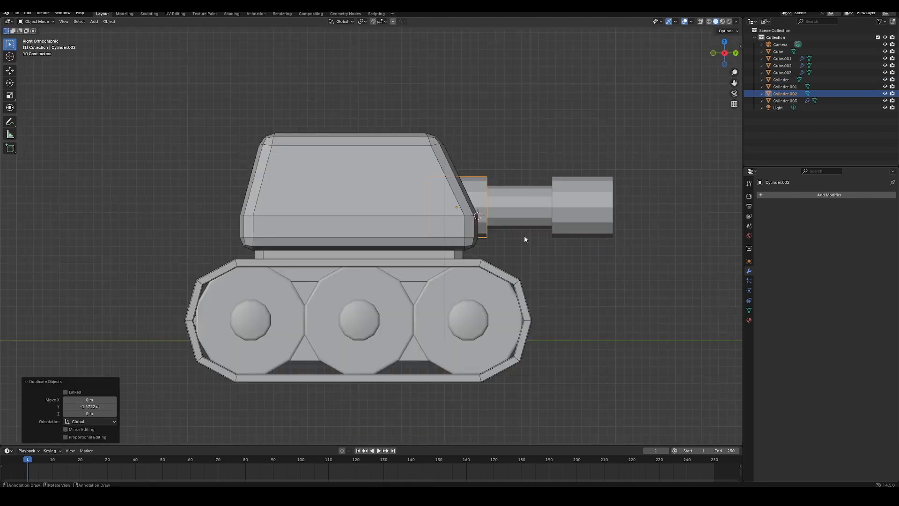
scroll(524, 237, up, 1)
key(g)
key(y)
click(551, 248)
shift+middle_drag(551, 248, 524, 248)
- Bisect the whole collar cylinder along a line parallel to the turret's sloped front and clear the outer side
key(Tab)
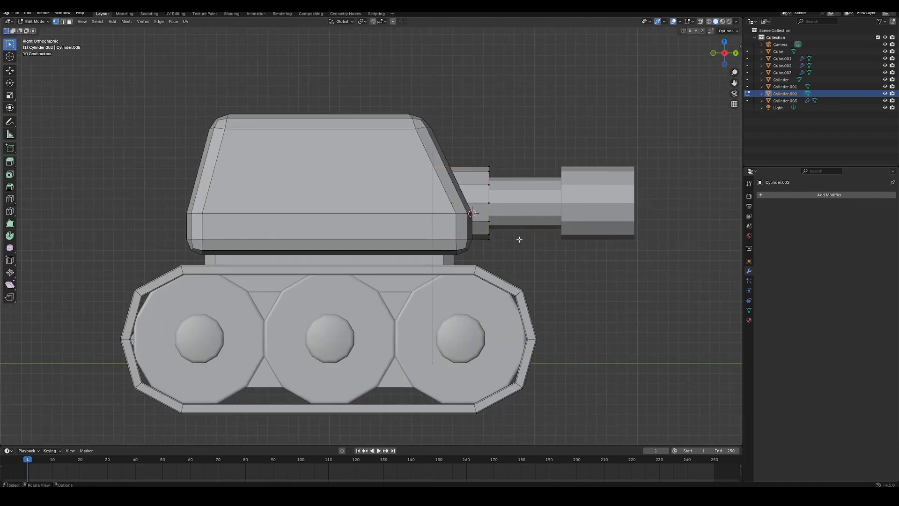
key(a)
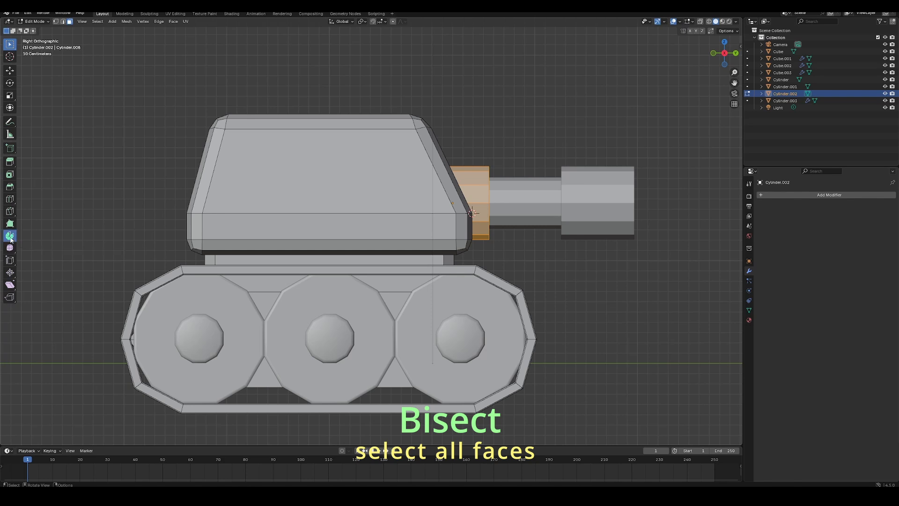
click(10, 211)
click(42, 228)
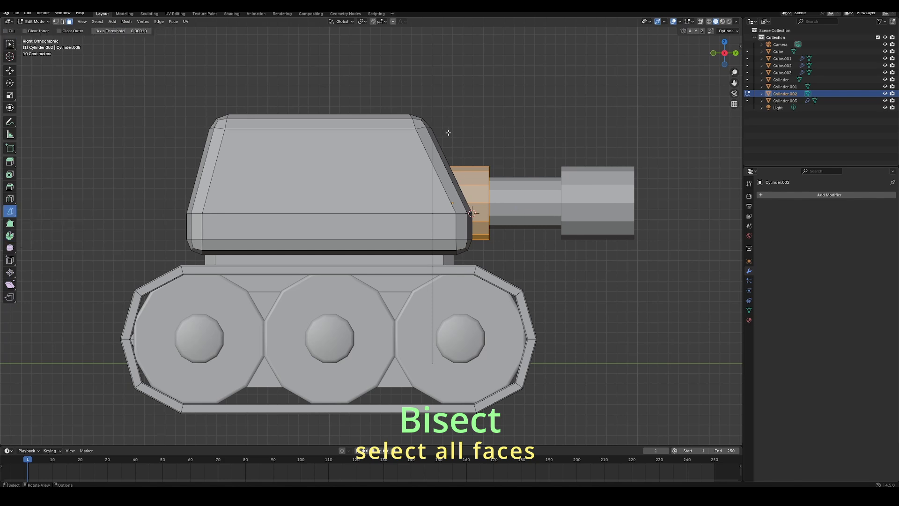
drag(440, 117, 498, 259)
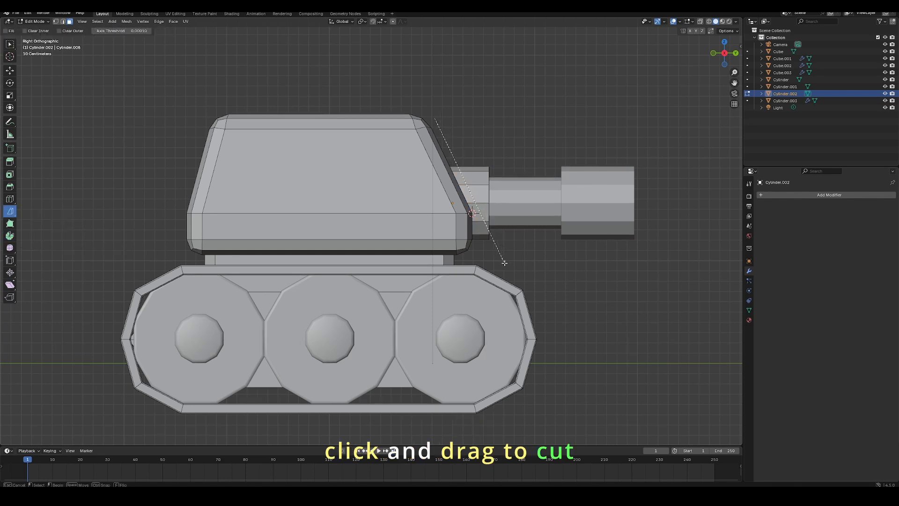
drag(506, 263, 506, 262)
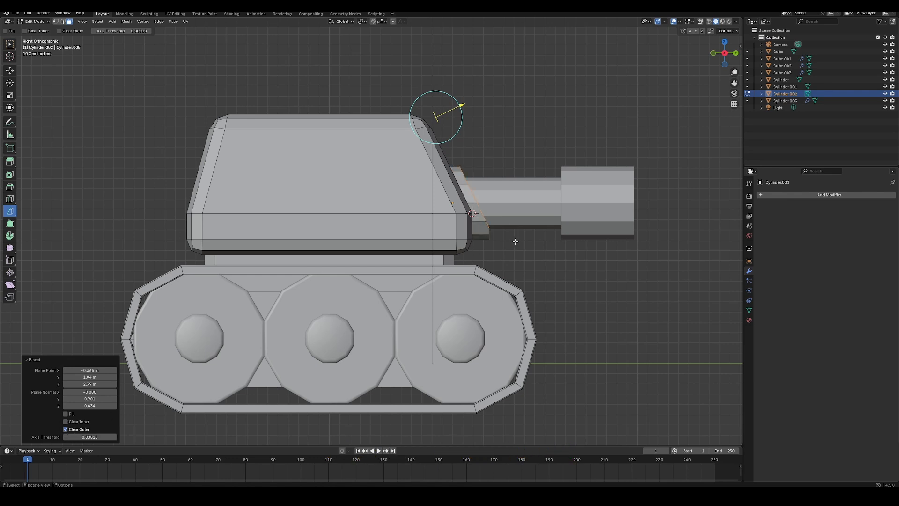
- Bisect the lower part of the collar with a near-vertical cut just ahead of the turret's lower front edge
click(493, 229)
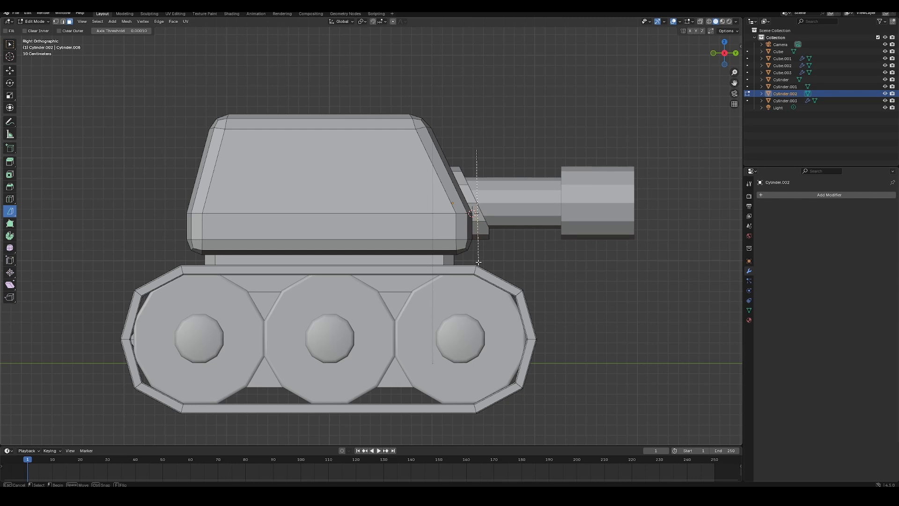
drag(479, 262, 479, 262)
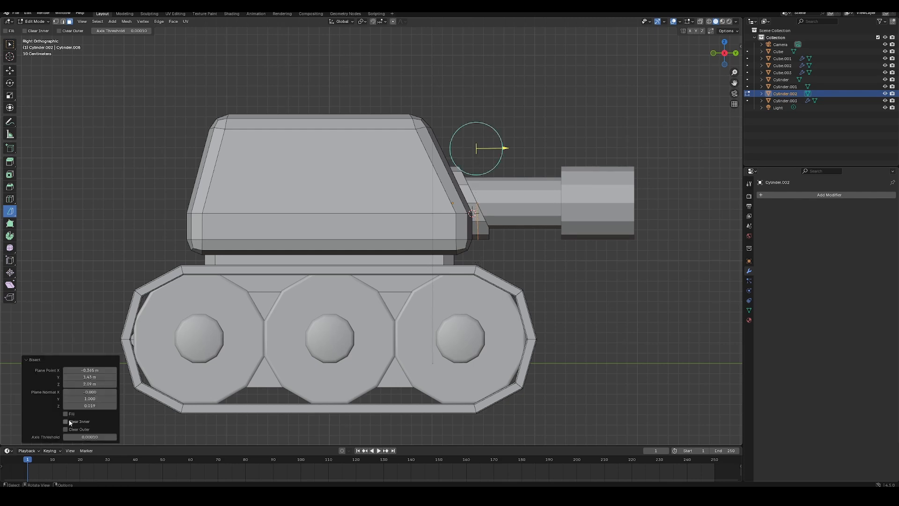
key(Tab)
click(535, 255)
middle_drag(538, 253, 490, 268)
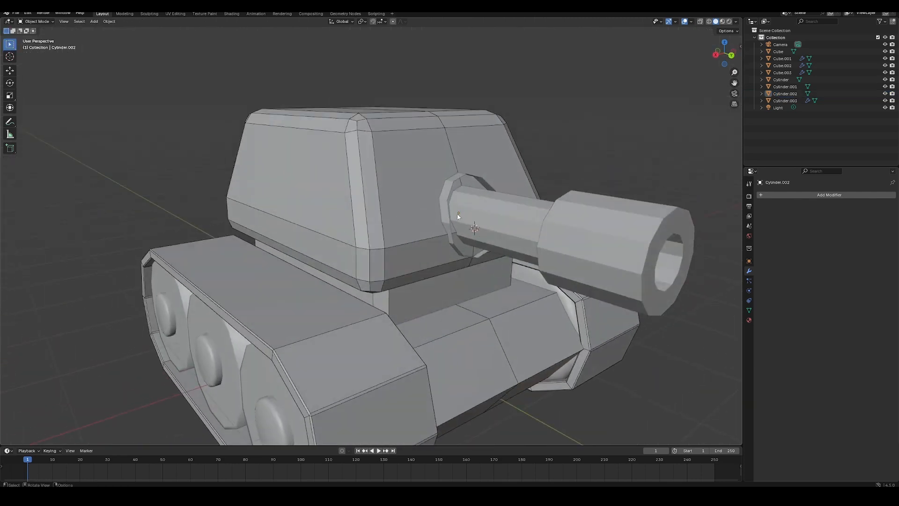
- Isolate the collar cylinder in local view and open its mesh for editing with the Select Box tool
key(Tab)
key(Tab)
key(Tab)
scroll(539, 187, up, 4)
middle_drag(522, 228, 509, 236)
key(KP_Divide)
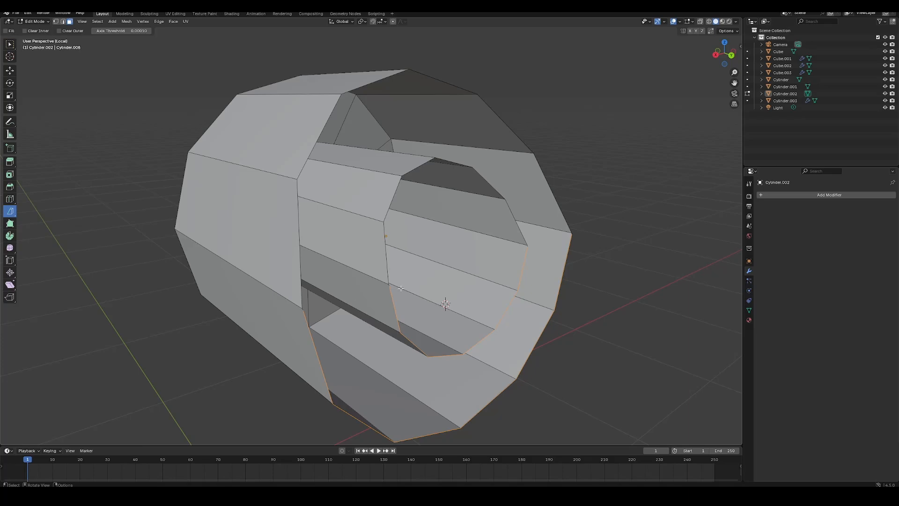
drag(304, 312, 303, 310)
key(ctrl+z)
key(w)
- Merge the neighbouring vertices at center where the two bisect cuts meet on the collar's outer and inner rims
mouse_move(302, 309)
middle_down()
mouse_move(279, 301)
mouse_move(286, 289)
middle_up()
click(246, 274)
click(247, 276)
key(m)
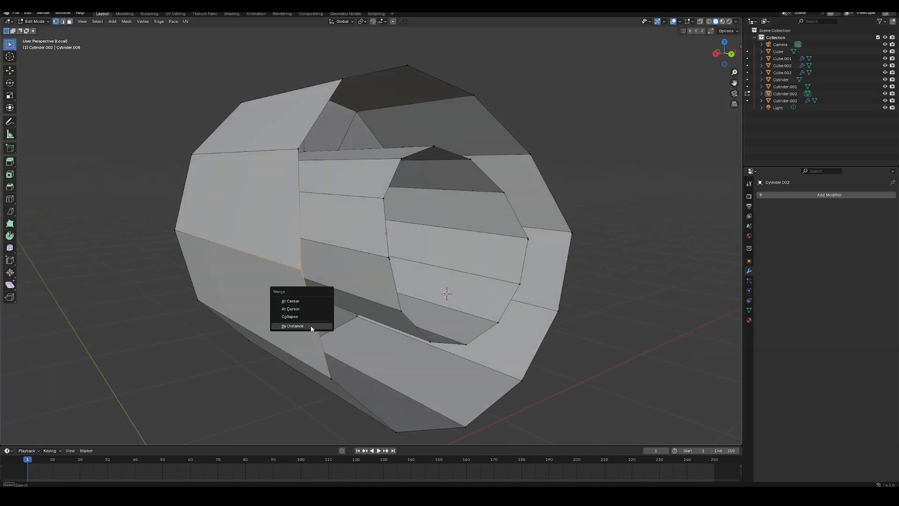
click(311, 301)
key(shift+z)
drag(373, 244, 415, 268)
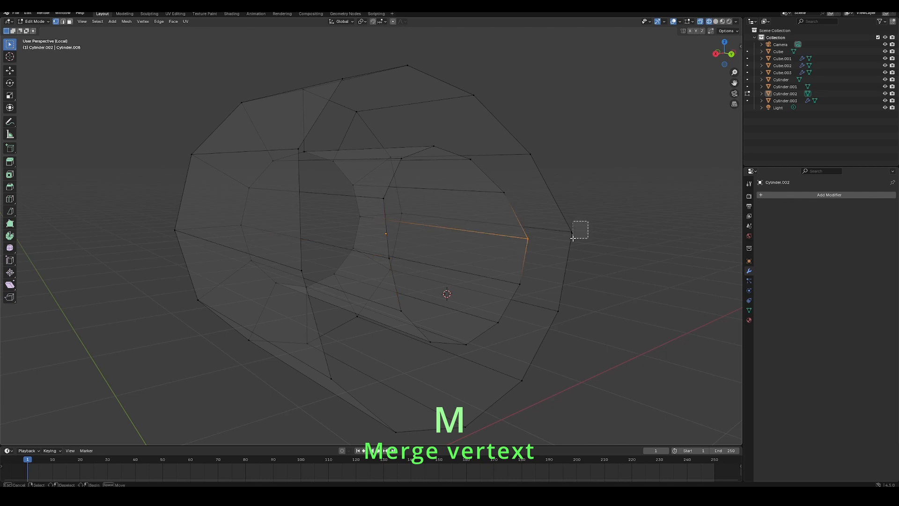
drag(573, 238, 565, 243)
key(shift+z)
scroll(425, 257, down, 1)
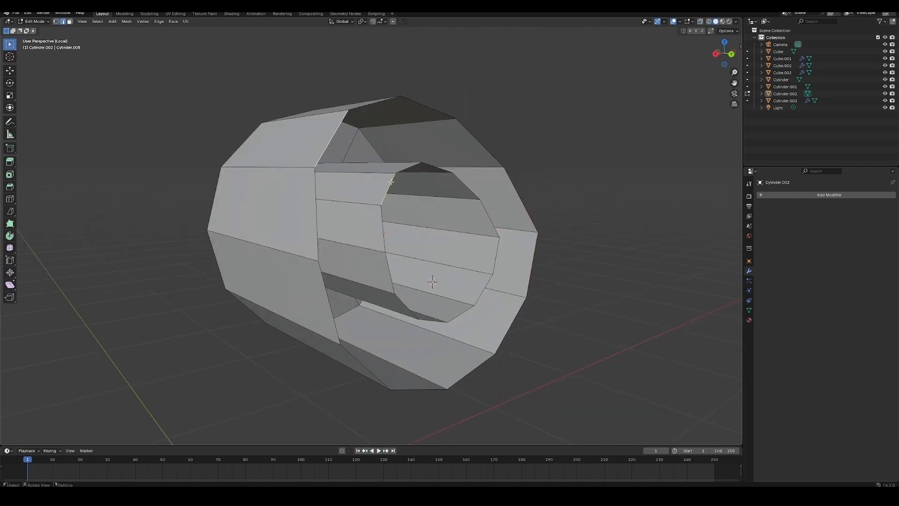
- Fill the gap between the collar's outer and inner front rims with faces all the way around
key(f)
key(f)
key(f)
key(f)
key(f)
key(f)
key(f)
key(f)
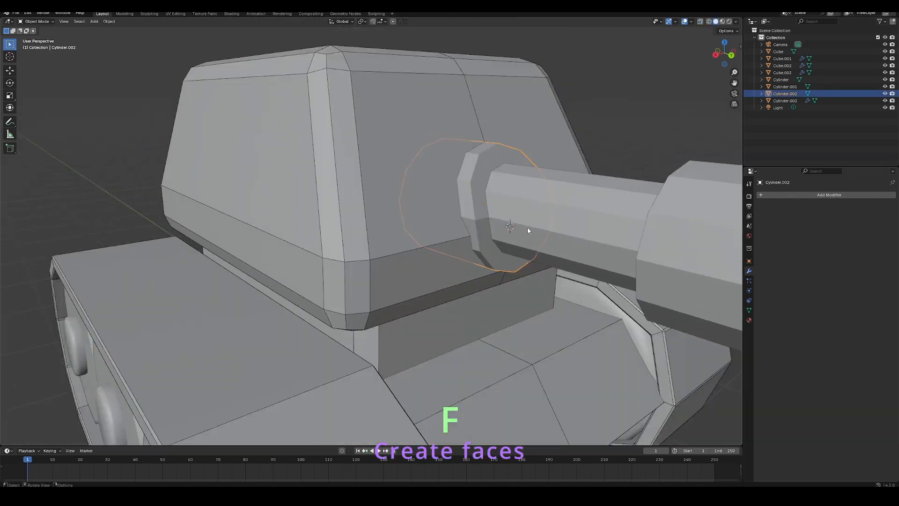
- Bevel the outer front edge of the collar around the barrel
scroll(404, 209, down, 5)
key(Tab)
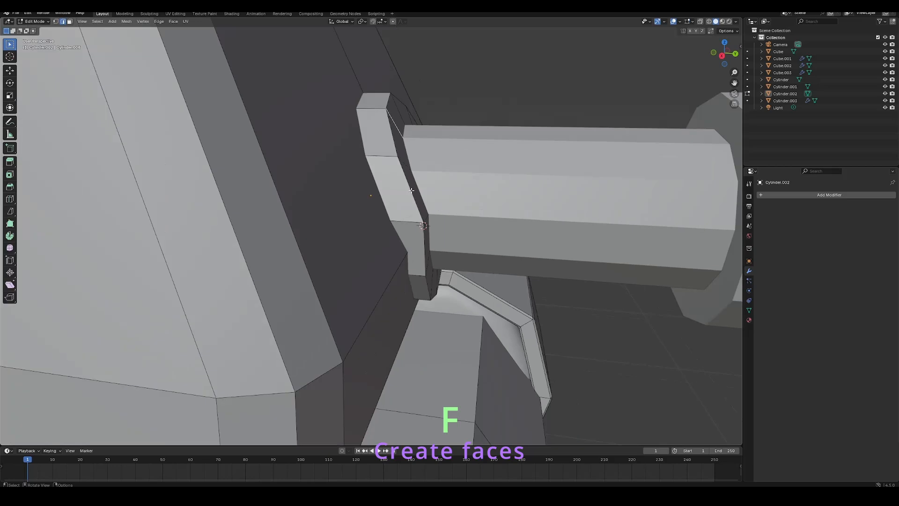
key(ctrl+b)
click(490, 294)
key(Tab)
click(500, 118)
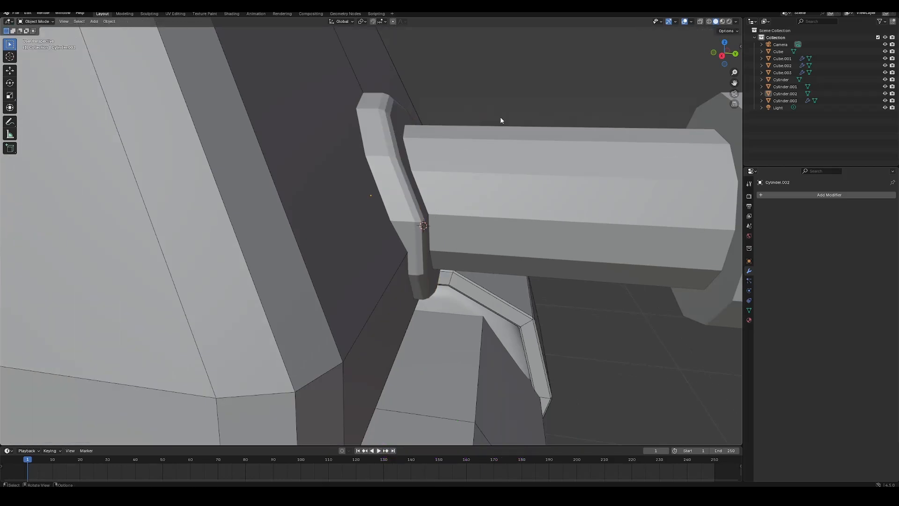
- Apply smooth shading to the collar
click(383, 162)
right_click(384, 162)
click(384, 162)
click(396, 180)
key(KP_Divide)
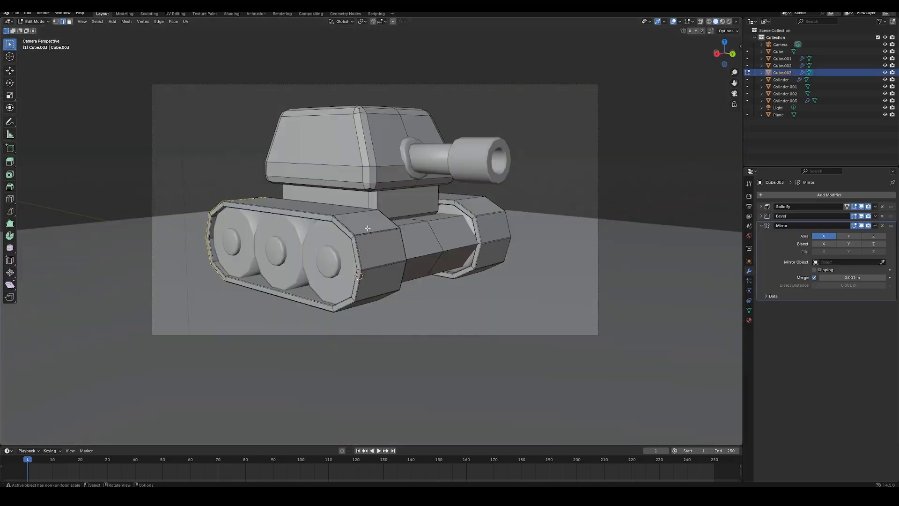
- Duplicate the track's top face and its upper front and rear faces, raising the copy along Z above the track
shift+click(379, 244)
shift+click(346, 211)
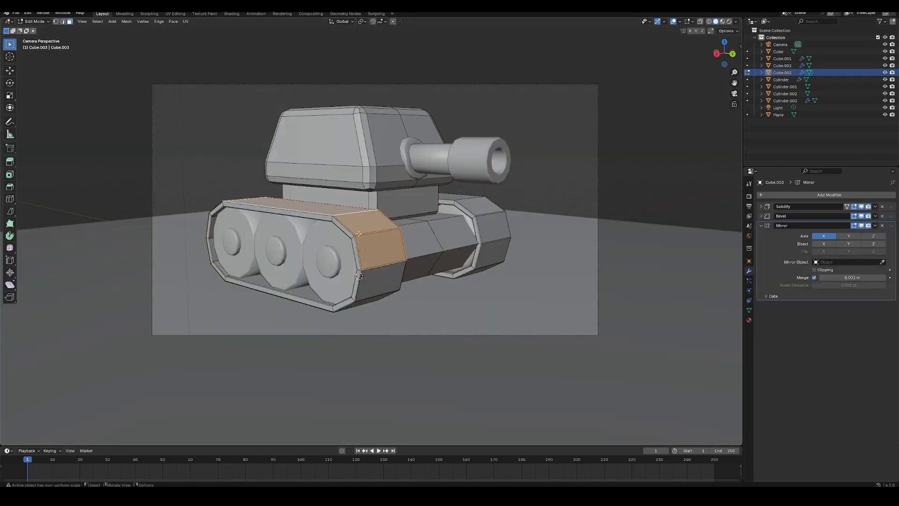
middle_drag(344, 232, 430, 234)
shift+click(418, 238)
shift+click(406, 260)
middle_drag(450, 279, 357, 287)
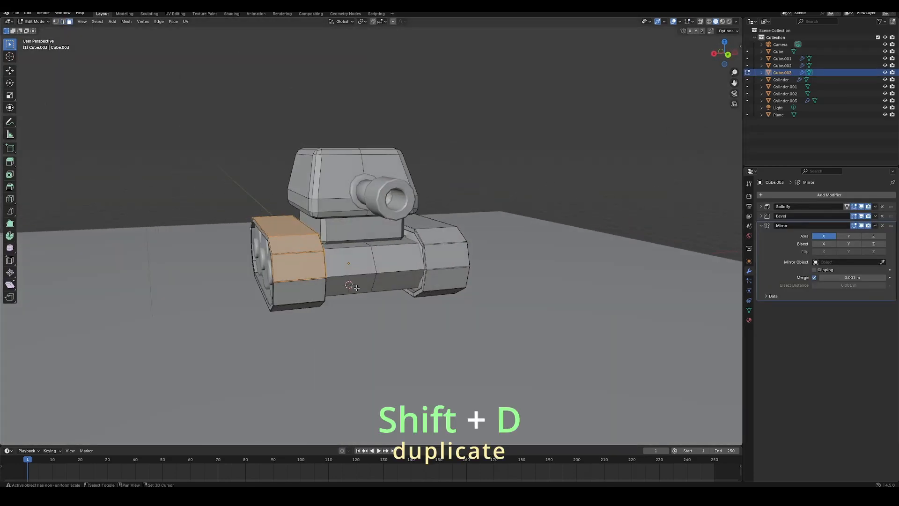
key(shift+d)
key(z)
click(358, 273)
- Separate the raised copy of the track faces into its own object
key(KP_3)
key(p)
click(414, 255)
key(Tab)
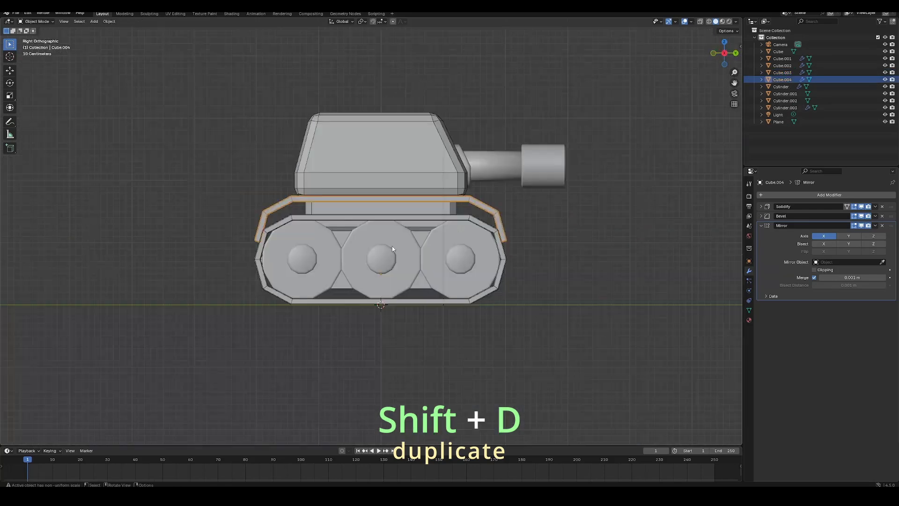
- Add a centered loop cut across the raised strip's top and rip the strip apart along it
click(384, 199)
key(Tab)
key(ctrl+r)
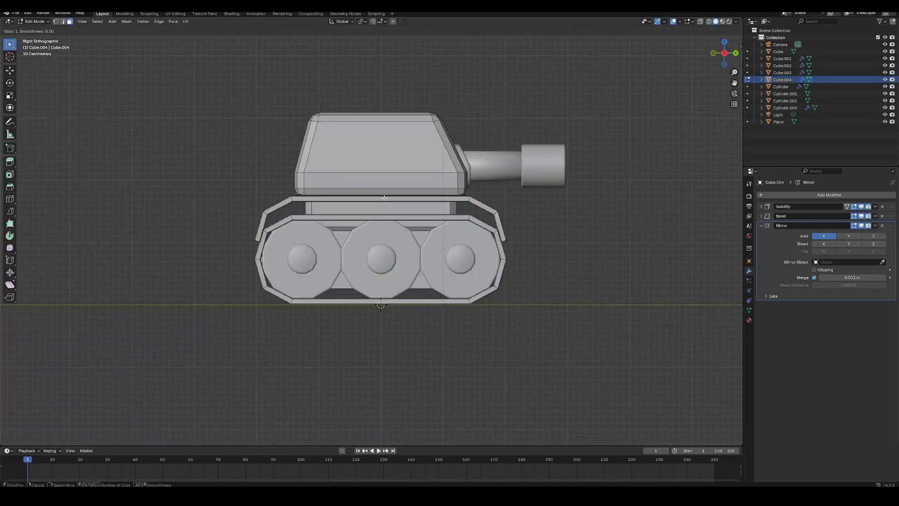
click(384, 198)
right_click(384, 199)
middle_drag(390, 206, 395, 231)
key(v)
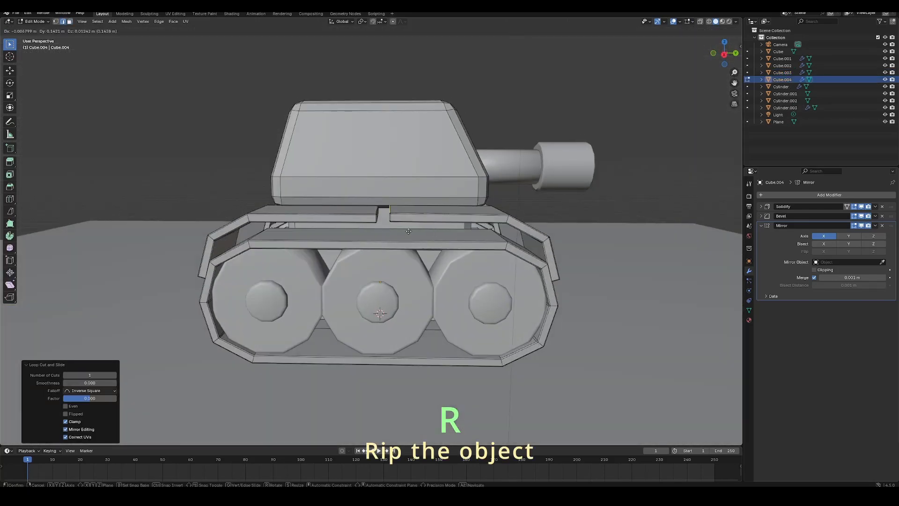
right_click(408, 232)
- Slide the two ripped edges apart along Y, one forward and one backward, leaving short front and rear fenders
key(g)
key(y)
click(493, 226)
click(379, 211)
key(g)
key(y)
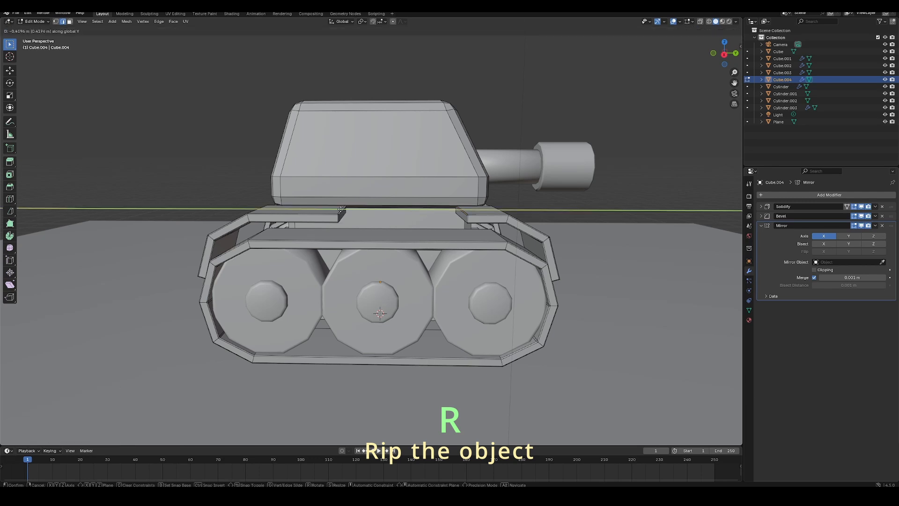
click(292, 210)
- Extrude the side border edges of the front fender about 0.34 m down along Z
middle_drag(445, 244, 414, 265)
alt+click(400, 244)
alt+shift+click(437, 229)
key(e)
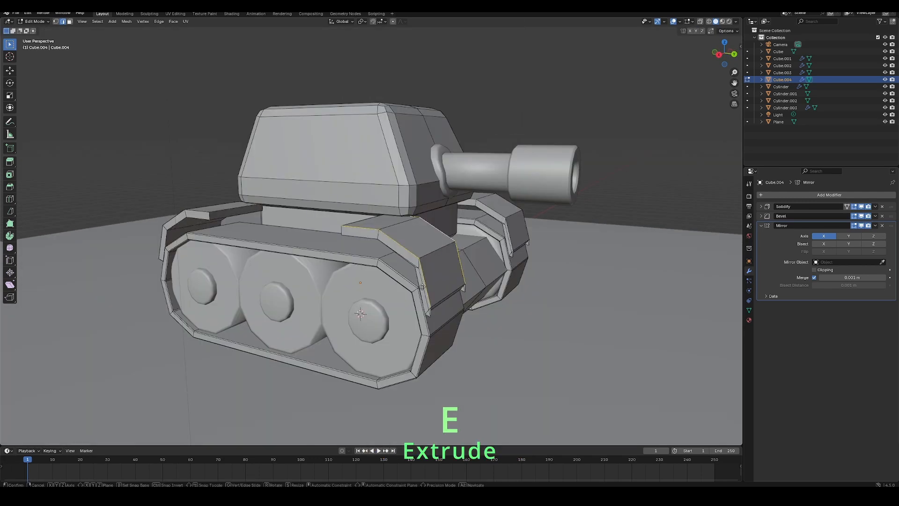
key(z)
click(416, 321)
- Scale the extruded lower fender edges outward along X so that the fender sides flare
middle_drag(435, 313, 446, 322)
key(s)
key(x)
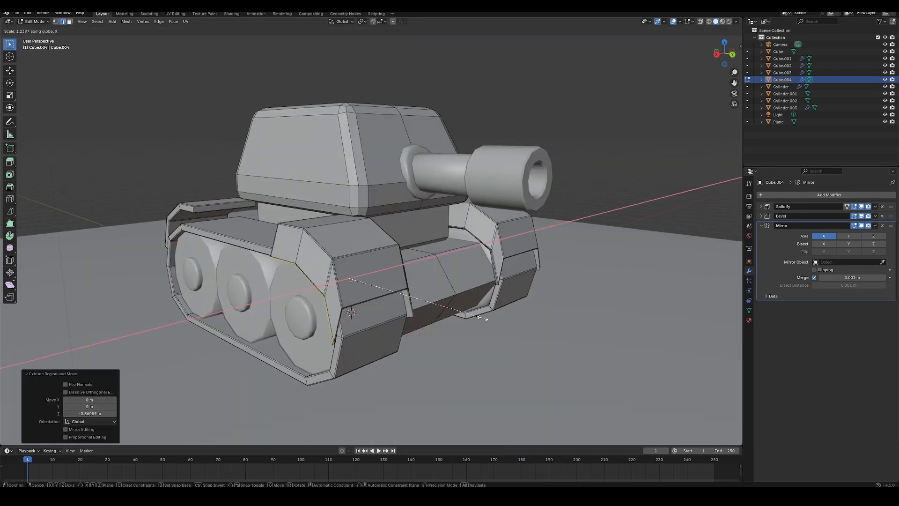
click(494, 316)
- In side view, move the fender's front bend about 0.18 m forward and its lower tip about 0.13 m forward and 0.24 m up
middle_drag(347, 300, 300, 281)
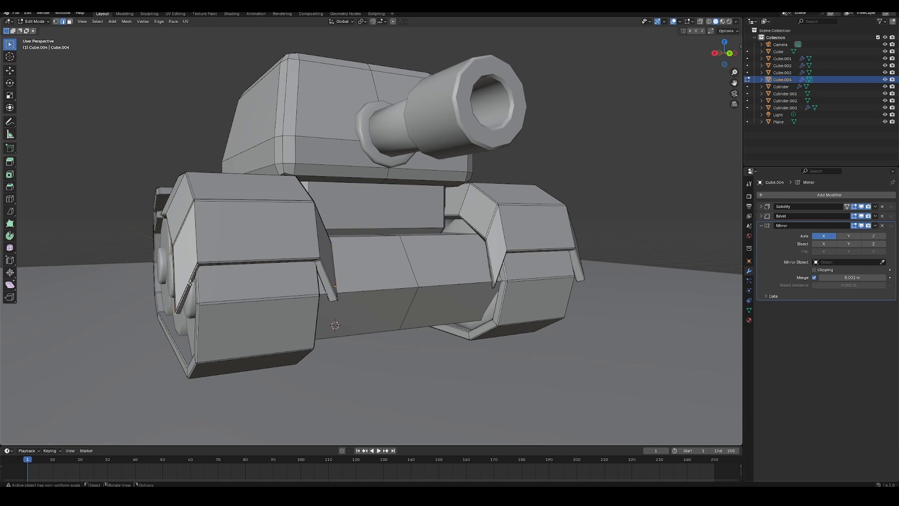
key(KP_3)
key(alt+z)
drag(513, 198, 474, 219)
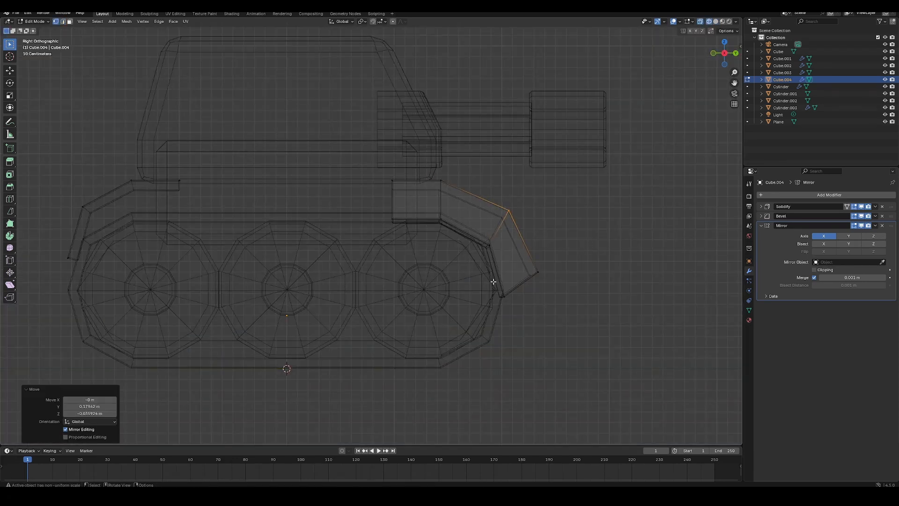
key(e)
click(534, 286)
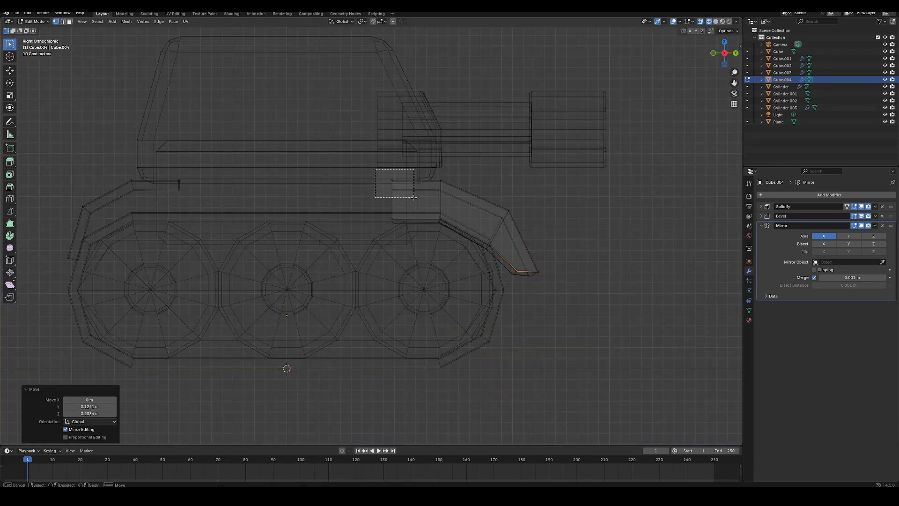
- Move the upper inner corner vertices of the front fender about 0.13 m forward along Y to slant its end
drag(414, 198, 415, 198)
key(g)
key(y)
click(428, 197)
key(shift+z)
- Add a centered lengthwise loop cut along the front fender and bevel it into a 0.35 m wide strip
mouse_move(411, 269)
middle_down()
mouse_move(391, 305)
mouse_move(423, 220)
mouse_move(395, 221)
mouse_move(380, 238)
middle_up()
scroll(390, 305, down, 2)
key(ctrl+r)
click(378, 236)
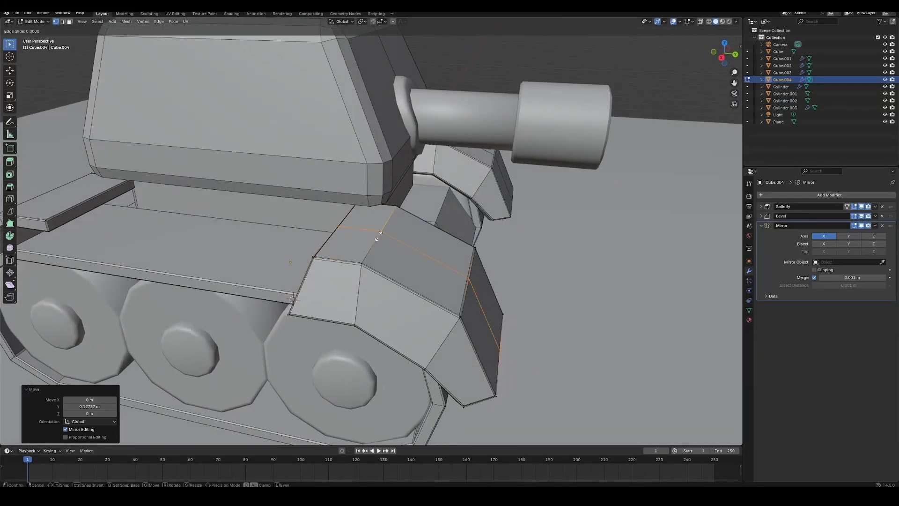
right_click(378, 235)
key(ctrl+b)
click(360, 243)
- Add a centered loop cut across the fender's flat top and delete the middle face at its inner end
key(ctrl+r)
click(347, 247)
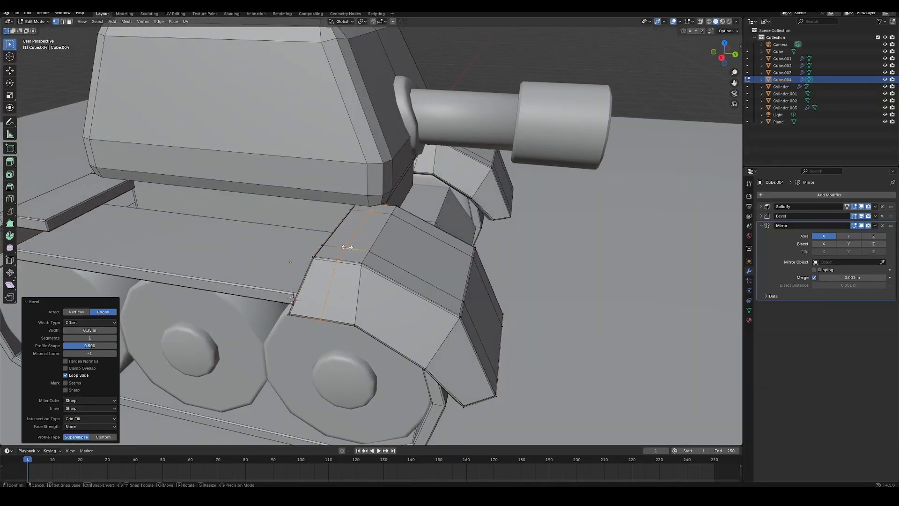
right_click(347, 247)
key(3)
click(346, 228)
key(x)
click(345, 226)
key(Tab)
- Delete all vertices of the rear fender in side view, keeping only the front fender
scroll(323, 227, down, 2)
middle_drag(541, 163, 579, 150)
click(243, 176)
key(KP_3)
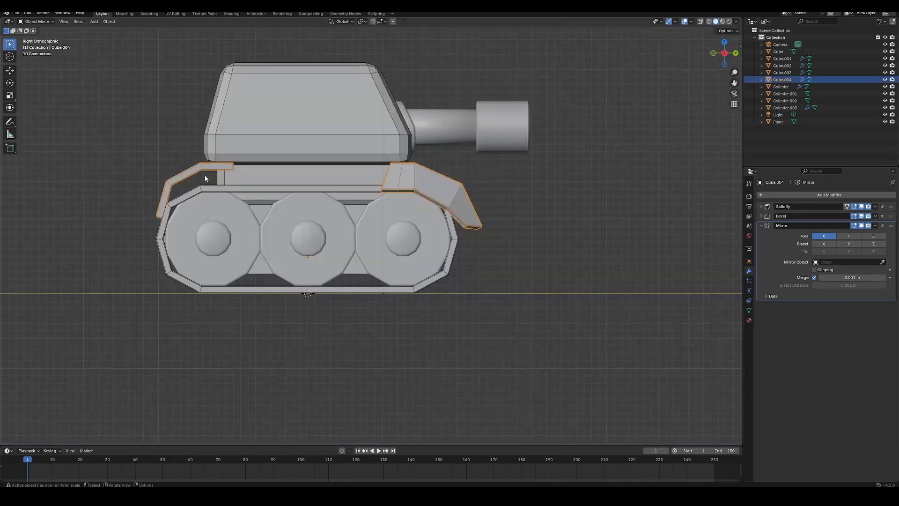
key(Tab)
key(shift+z)
drag(271, 116, 116, 244)
key(x)
click(184, 244)
key(Tab)
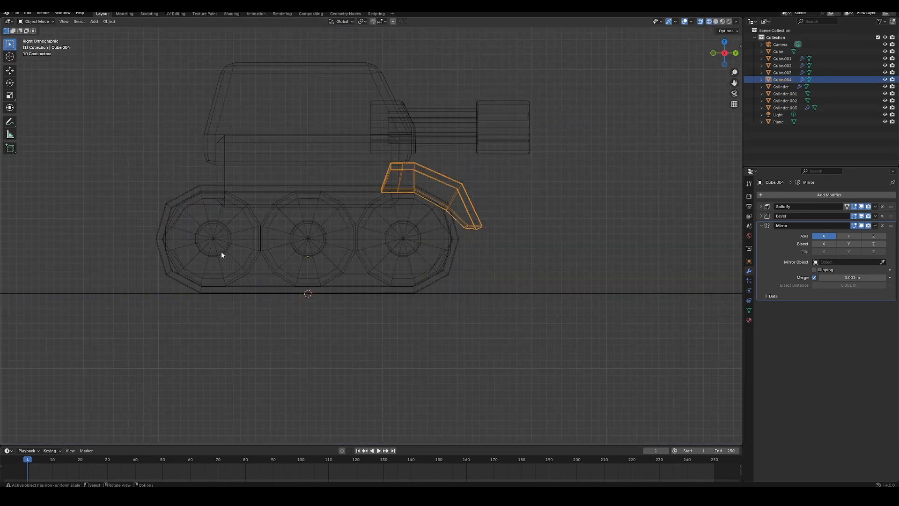
- Enable the Y axis in the fender's Mirror modifier to create matching rear fenders
click(529, 253)
key(shift+z)
middle_drag(529, 253, 475, 275)
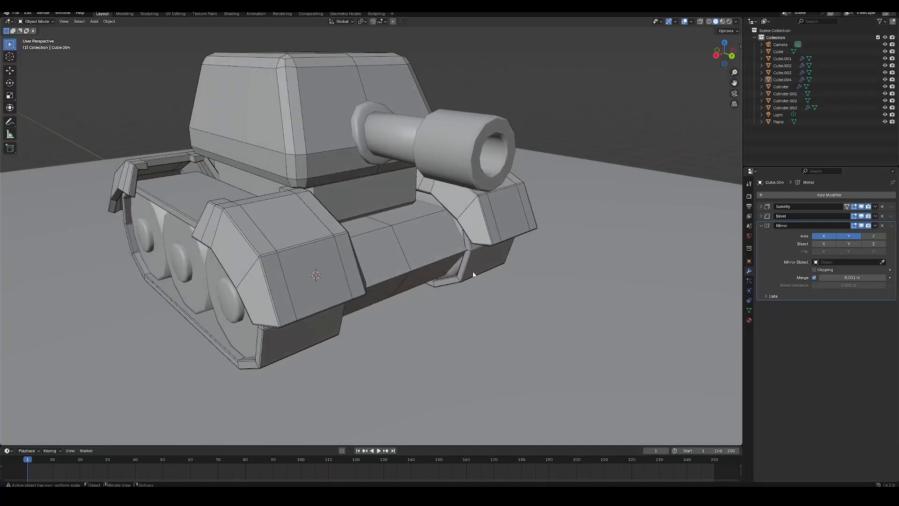
scroll(444, 264, down, 2)
scroll(352, 239, up, 2)
click(761, 225)
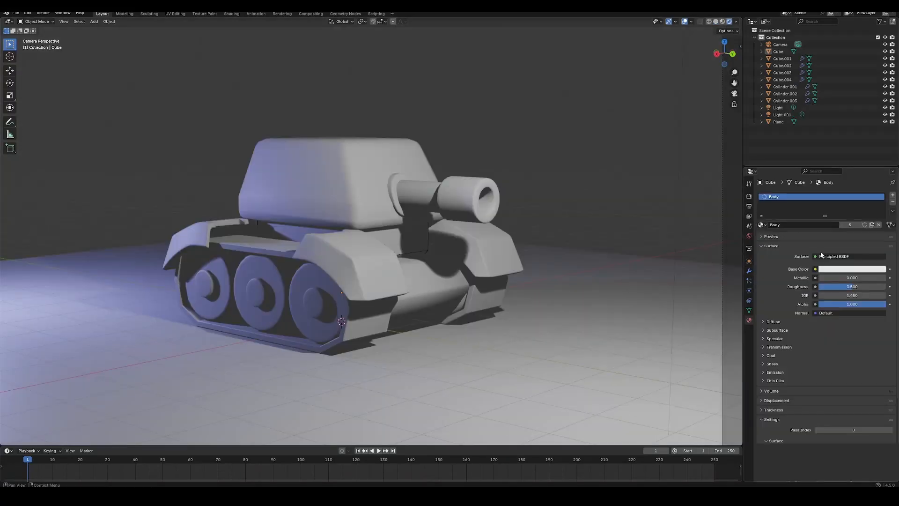
- Darken the Body material's base color to near black
click(852, 269)
drag(882, 192, 882, 203)
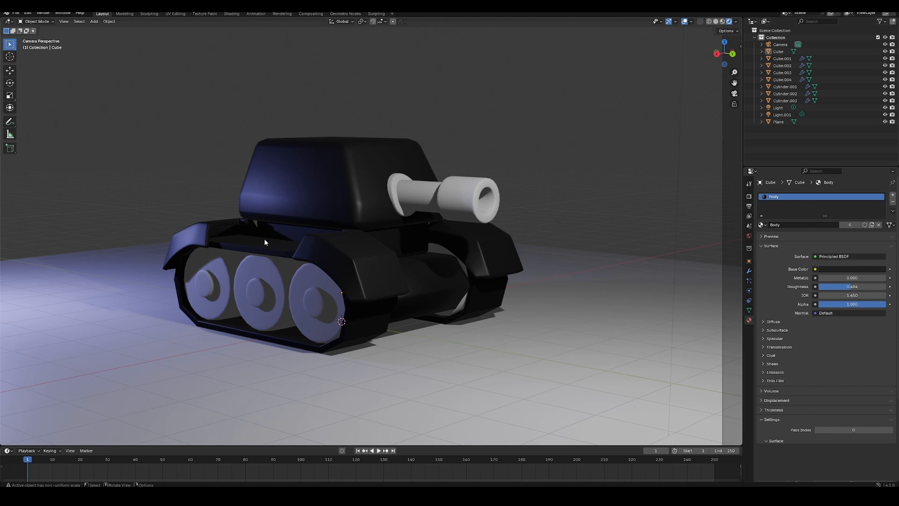
- Give the turret its own material named BodyTop with a mustard yellow base color
click(351, 165)
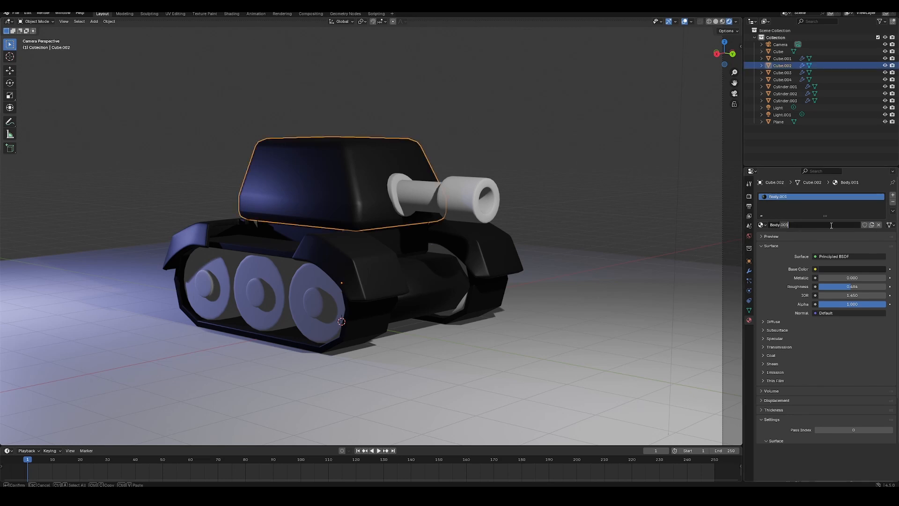
click(828, 270)
mouse_move(882, 193)
mouse_down()
mouse_move(883, 170)
mouse_move(835, 194)
mouse_up()
click(515, 123)
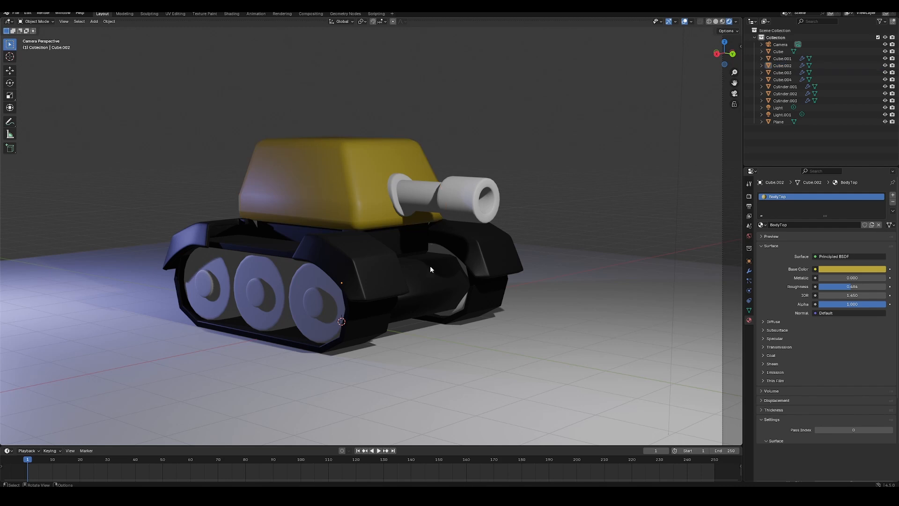
- Assign the BodyTop material to the lower hull and to the fenders
click(430, 266)
click(763, 226)
click(779, 241)
click(655, 216)
click(489, 253)
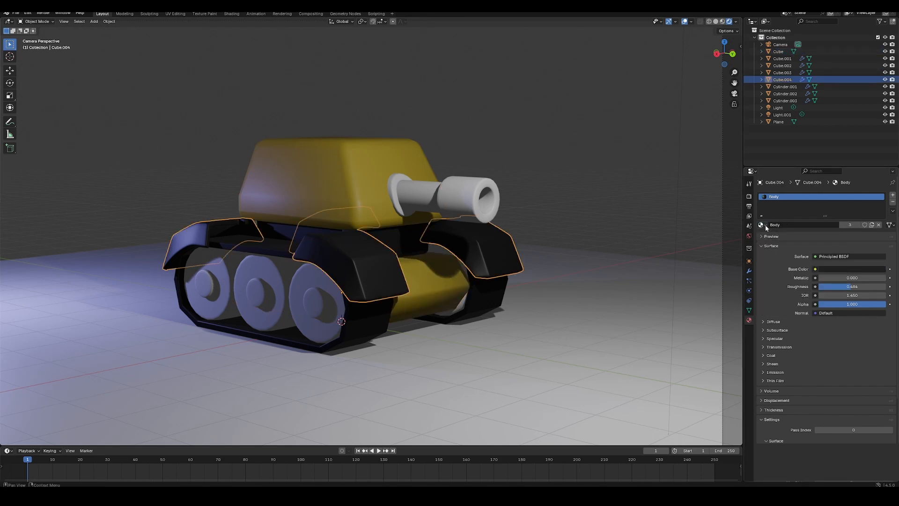
click(763, 225)
click(778, 241)
click(633, 174)
- Give the block beneath the turret its own material named BodyMid with a muted blue-grey base color
click(416, 242)
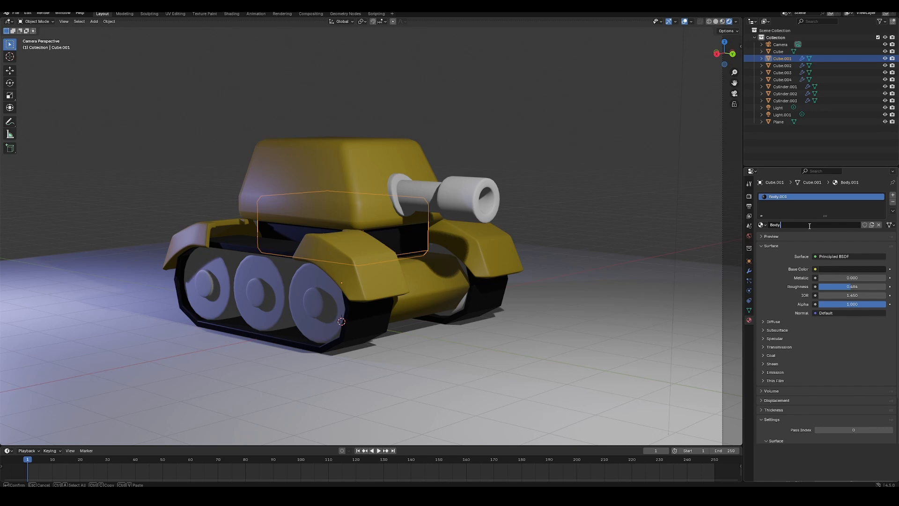
click(827, 271)
mouse_move(883, 198)
mouse_down()
mouse_move(882, 187)
mouse_move(858, 186)
mouse_move(856, 178)
mouse_up()
click(624, 164)
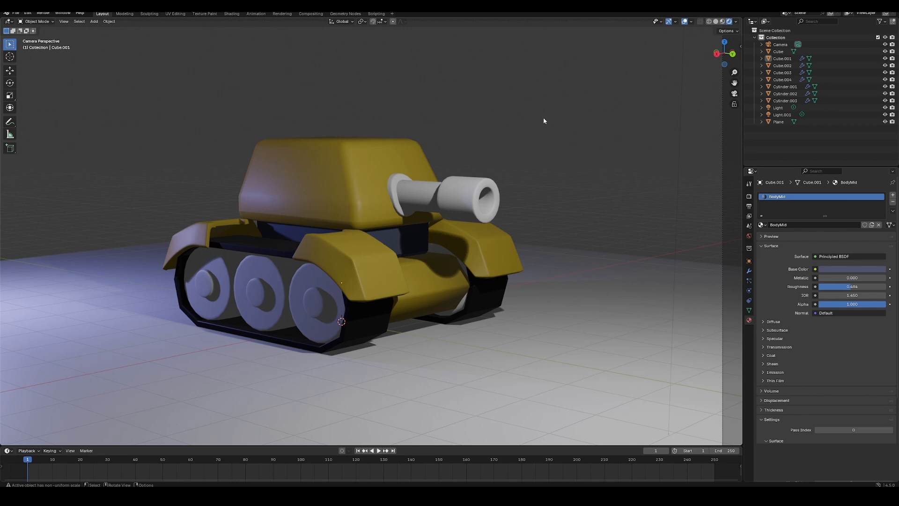
click(376, 159)
click(749, 281)
click(563, 173)
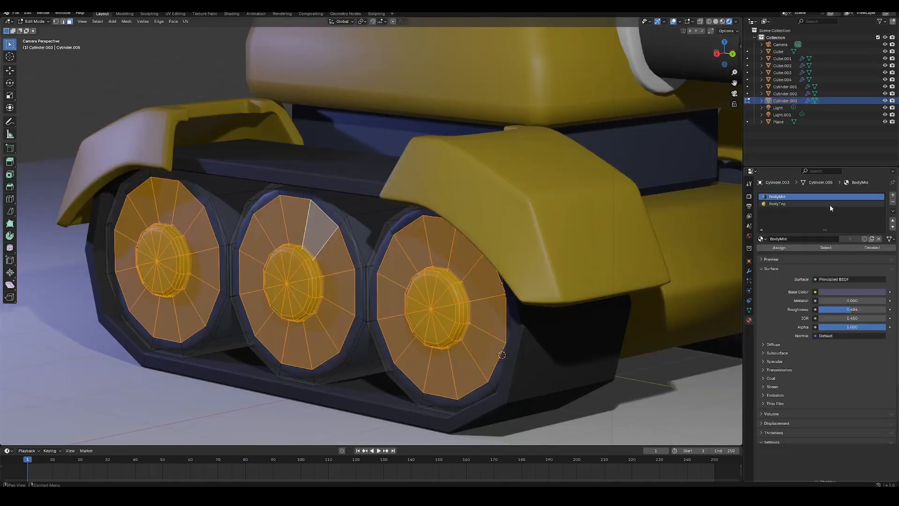
- Add a third material slot with the Body material to the wheels and assign it to the selected disc and hub faces
click(892, 194)
click(762, 239)
click(796, 262)
click(783, 249)
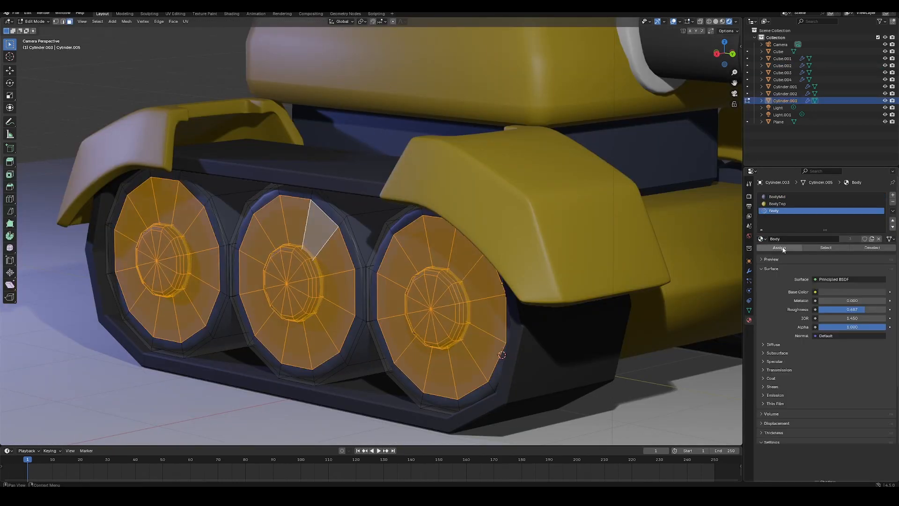
- Deselect the hub caps of all three wheels, keeping only the outer disc faces selected
key(ctrl+KP_Add)
key(shift+l)
key(shift+l)
key(shift+l)
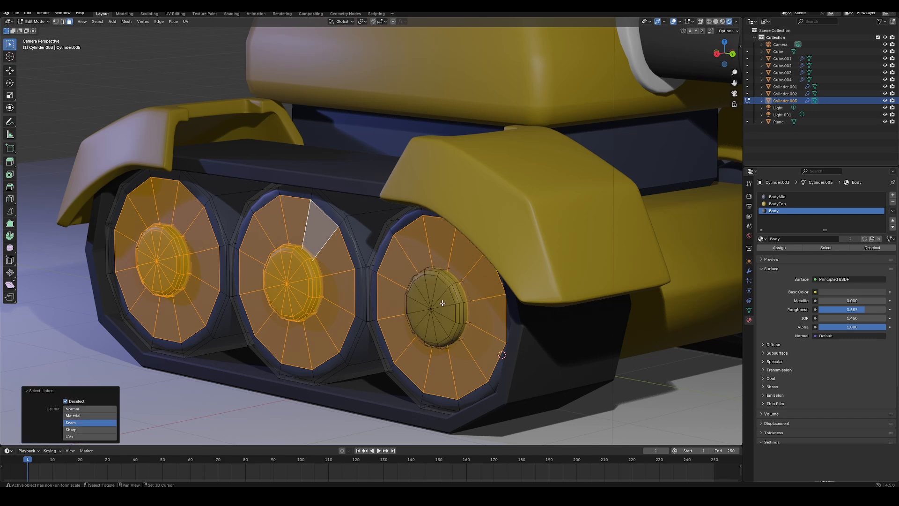
key(ctrl+z)
key(shift+l)
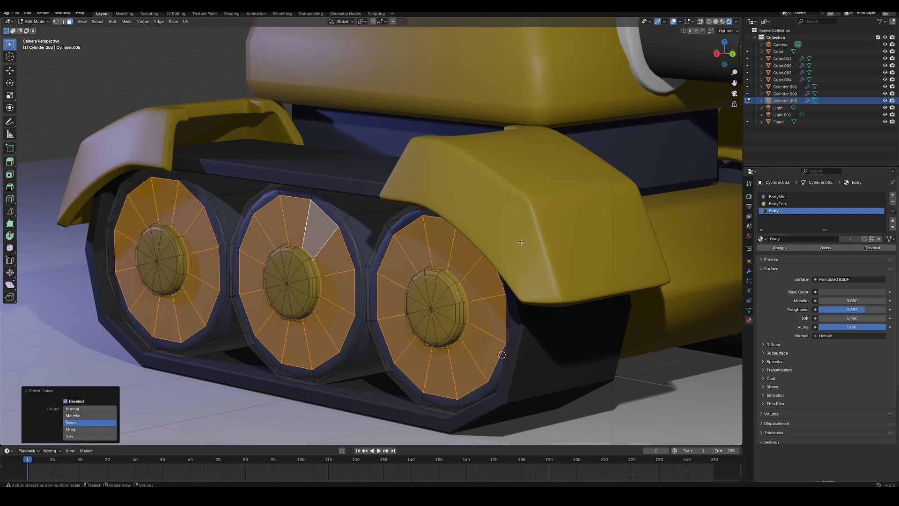
- Assign the Body material to the selected outer disc faces of the three wheels
click(779, 247)
key(Tab)
scroll(494, 285, down, 6)
click(663, 167)
scroll(409, 263, up, 5)
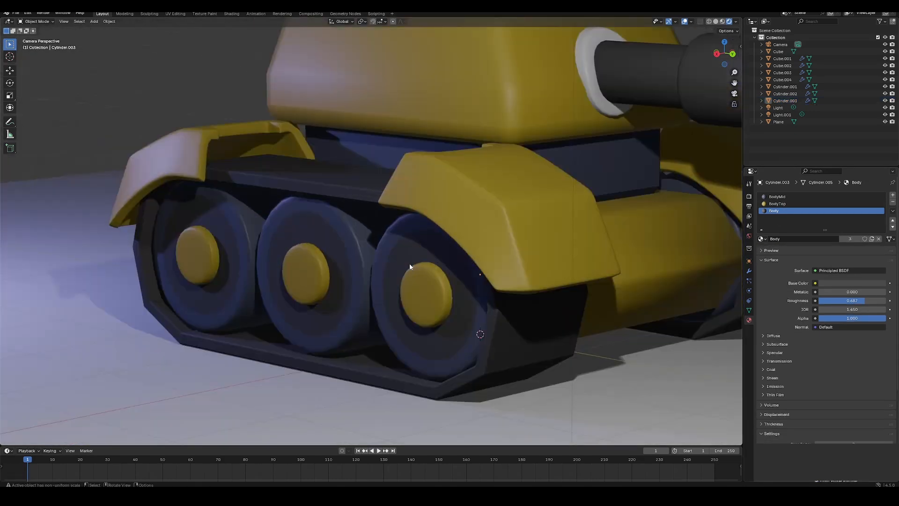
- Inset the wheels' disc faces by about 0.017 m, shift them along the X axis, and save the file
key(Tab)
key(i)
click(474, 334)
key(g)
key(x)
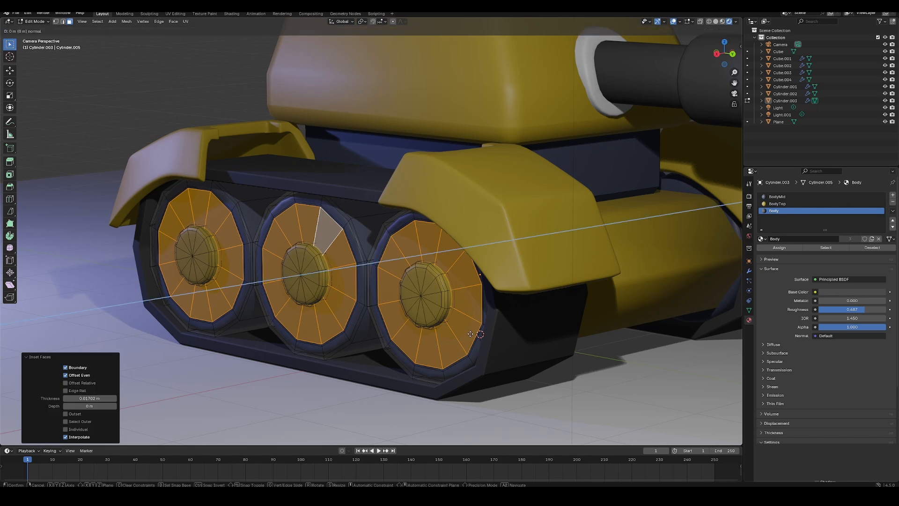
click(435, 291)
key(Tab)
scroll(436, 291, down, 4)
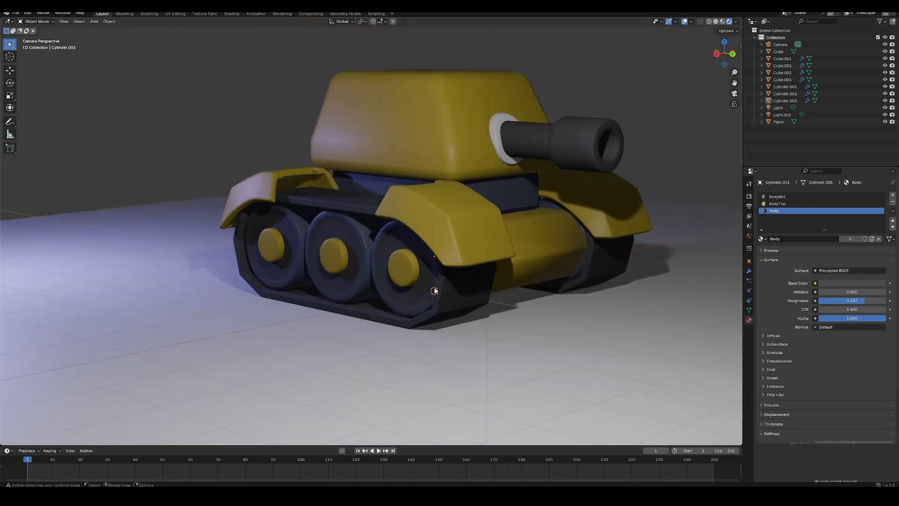
key(ctrl+s)
- Give the collar around the gun barrel's base the BodyMid material
scroll(520, 218, down, 3)
scroll(506, 241, up, 5)
scroll(504, 241, down, 4)
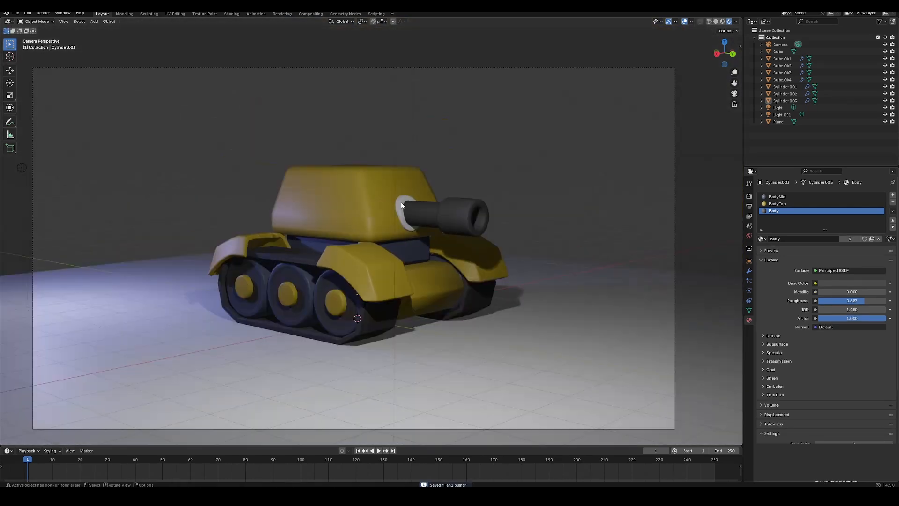
click(474, 218)
click(406, 203)
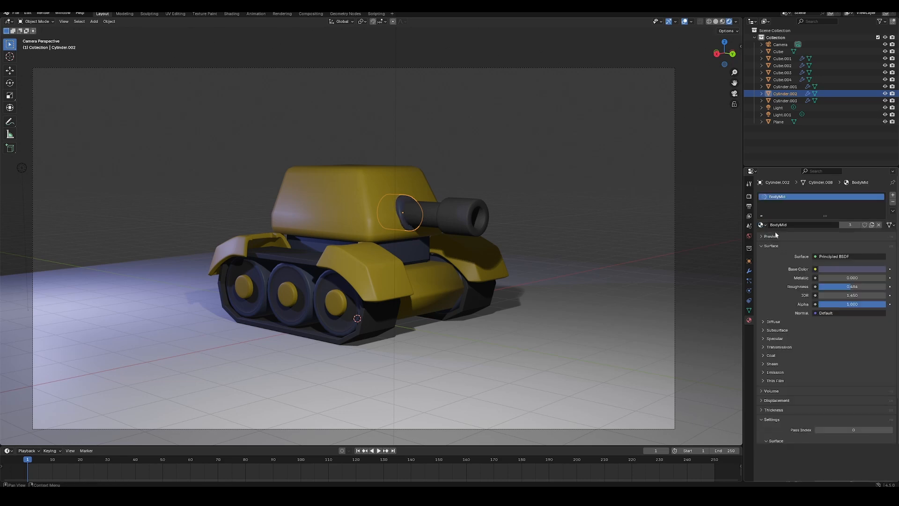
- Set the render engine to Cycles with GPU Compute as the device
click(748, 197)
click(855, 195)
click(827, 220)
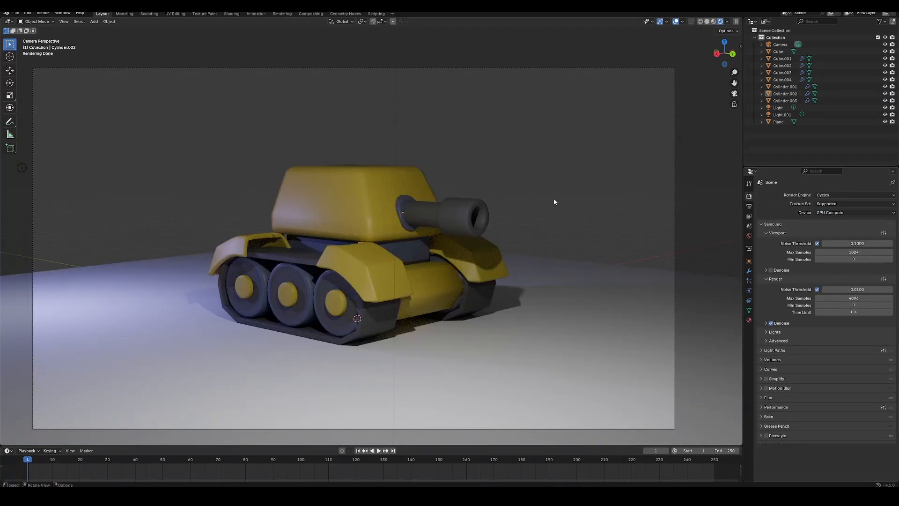
- Change the Body material's base color to a saturated blue-violet and save the file
click(749, 320)
click(846, 269)
drag(851, 177, 883, 179)
click(543, 207)
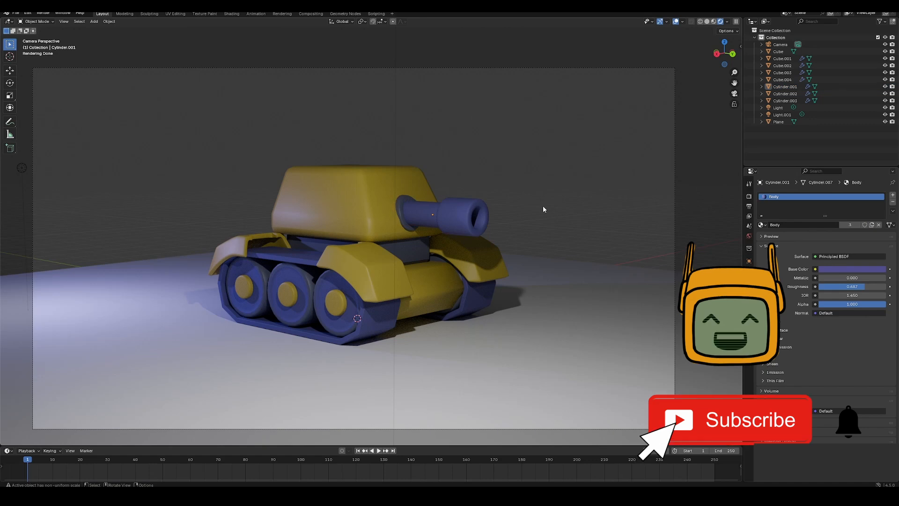
key(ctrl+s)
- Set the maximum samples to 64 for the viewport and 256 for the final render
click(749, 196)
click(852, 252)
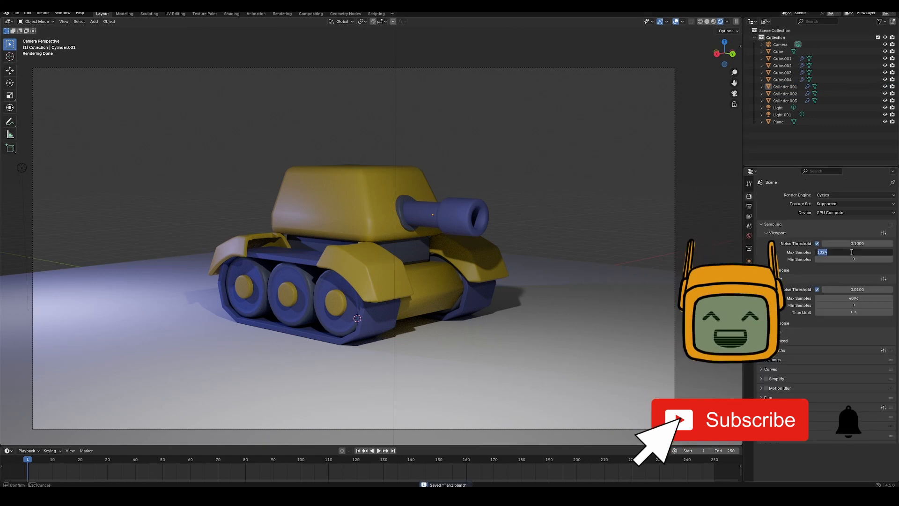
text(64)
key(Return)
click(854, 297)
text(256)
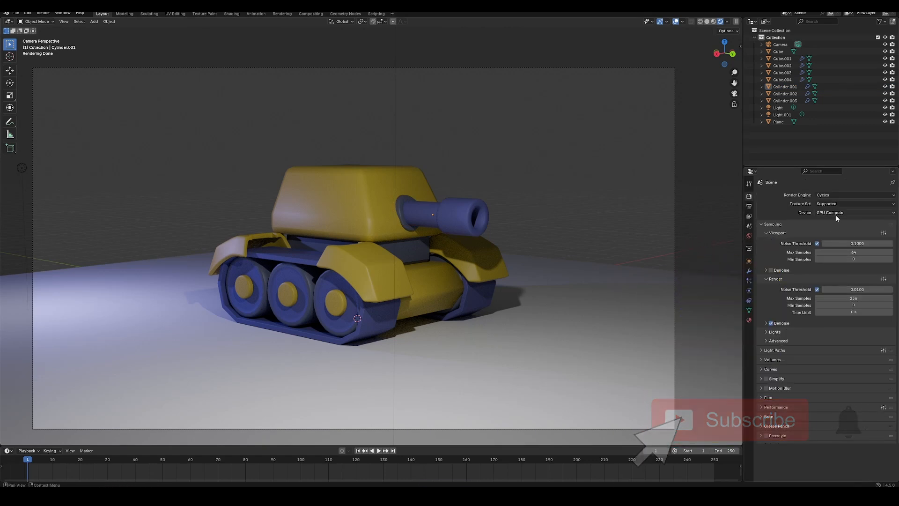
key(Return)
- Use advanced_no_style_minecraft.jpg as the world's environment texture and make the render background transparent
click(749, 235)
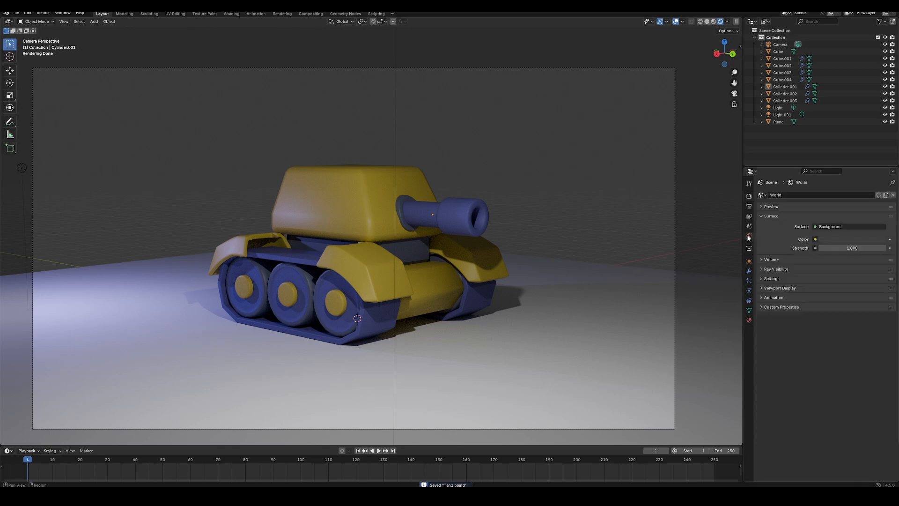
click(816, 239)
click(723, 255)
click(862, 248)
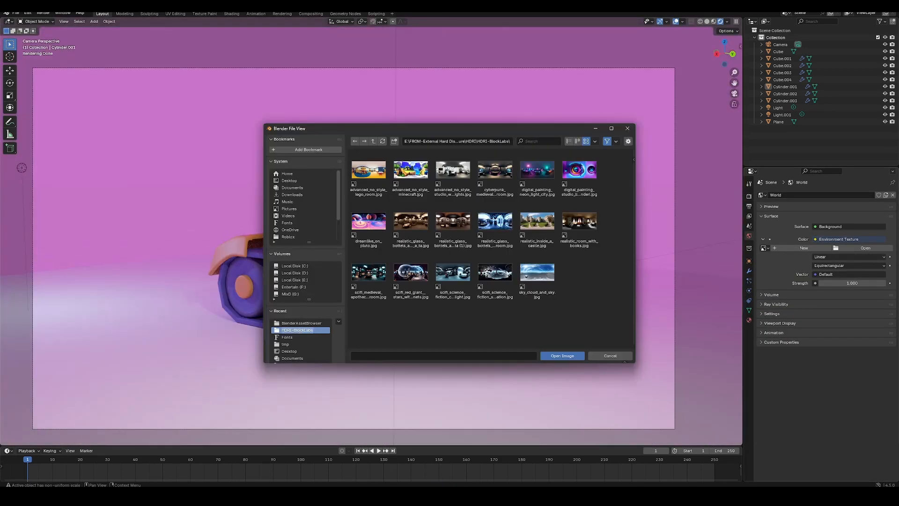
double_click(411, 170)
key(q)
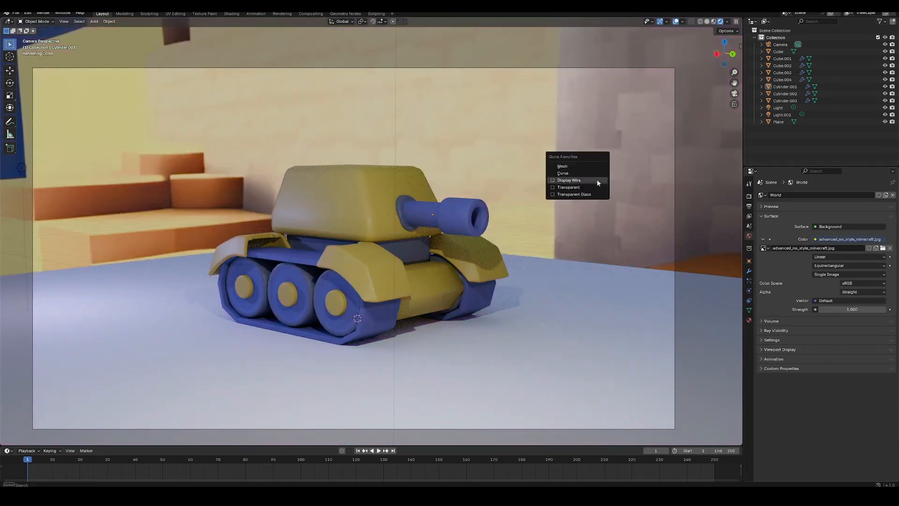
click(572, 188)
- Change the turret's BodyTop base color to a bright orange with a value of 1.000
click(406, 193)
click(749, 320)
click(852, 269)
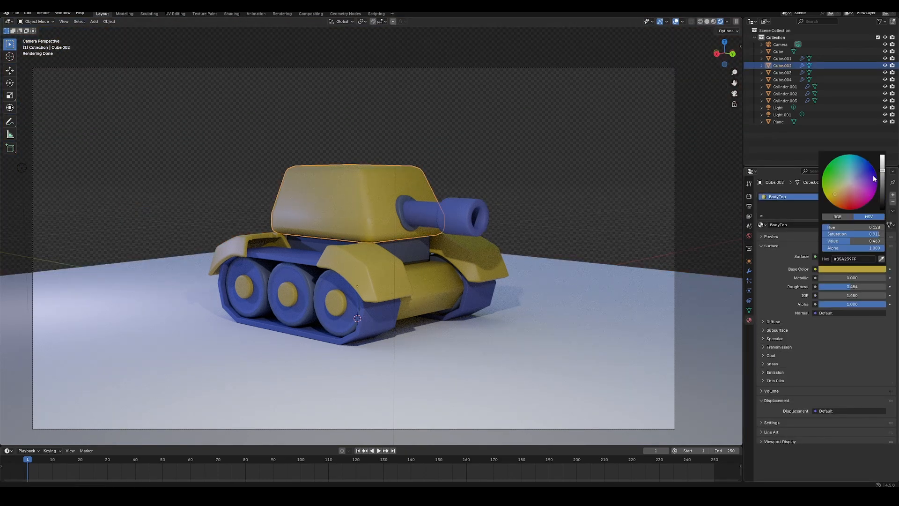
drag(883, 170, 883, 154)
drag(834, 194, 835, 201)
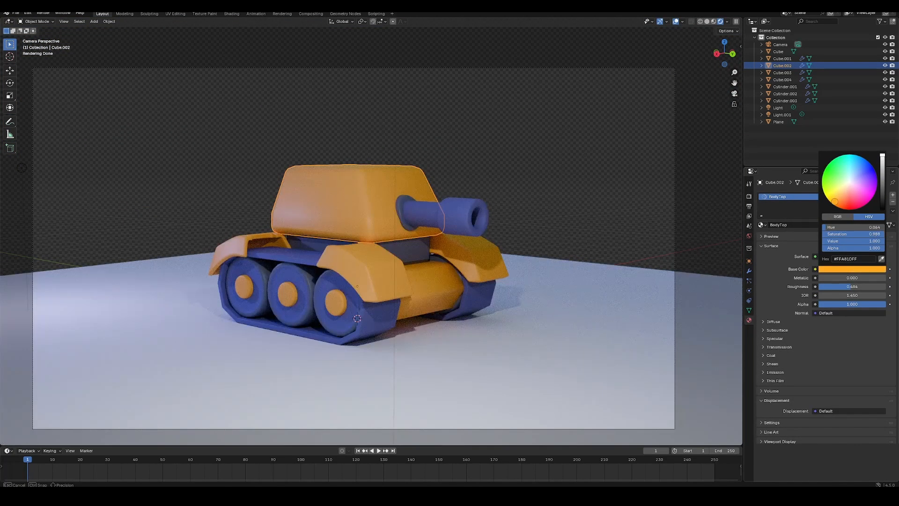
click(610, 198)
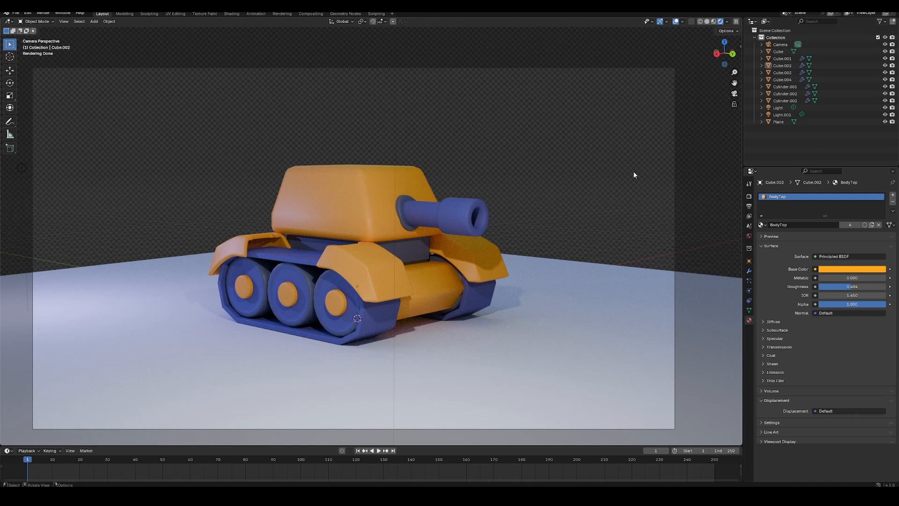
- Make the tracks' material a separate copy and give it a lighter blue base color
click(340, 325)
click(871, 225)
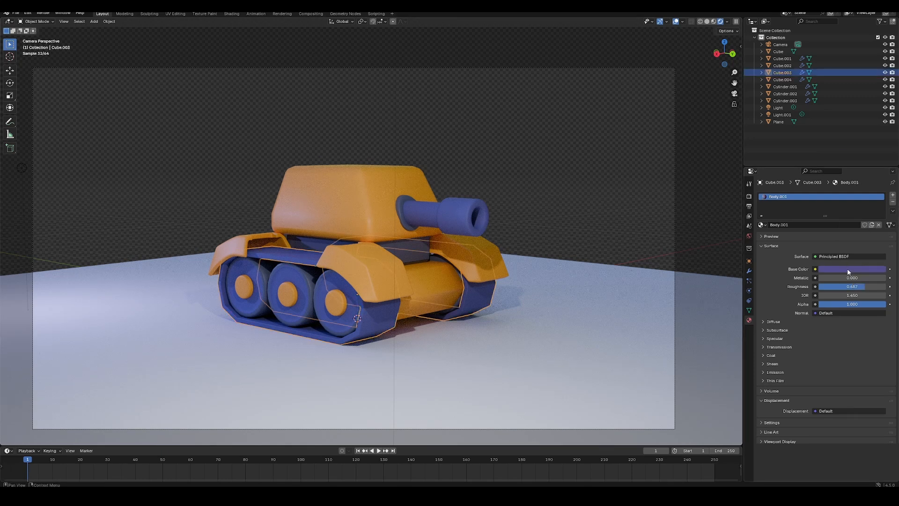
click(852, 269)
mouse_move(882, 171)
mouse_down()
mouse_move(882, 190)
mouse_move(882, 162)
mouse_move(856, 176)
mouse_up()
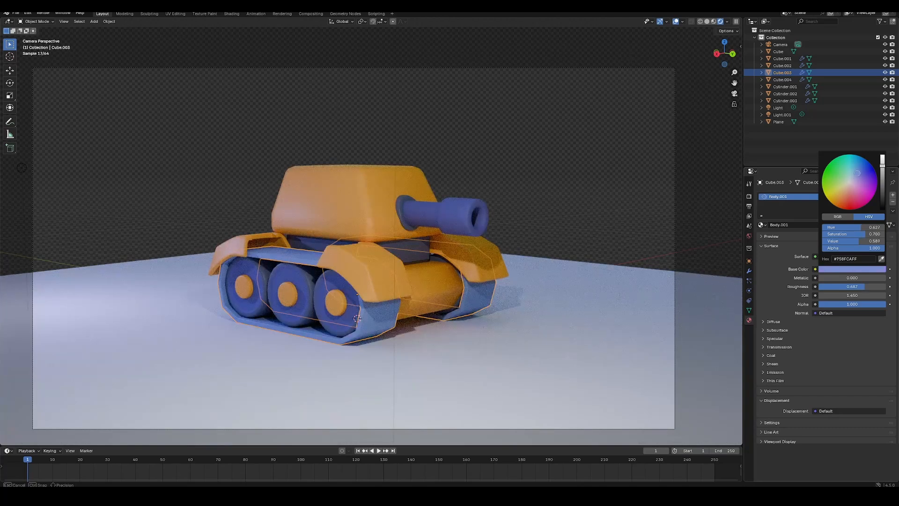
click(566, 174)
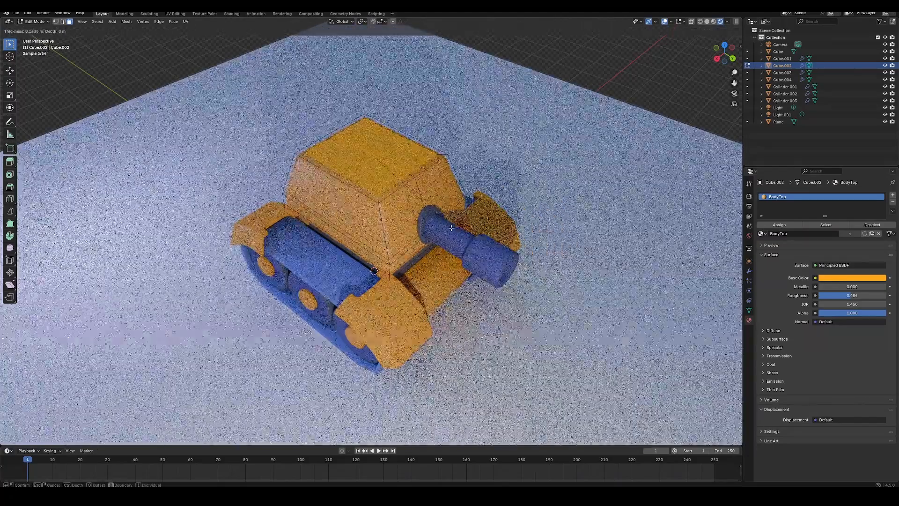
- Duplicate the turret's inset top face in place and separate it into its own object
key(shift+d)
right_click(453, 226)
key(p)
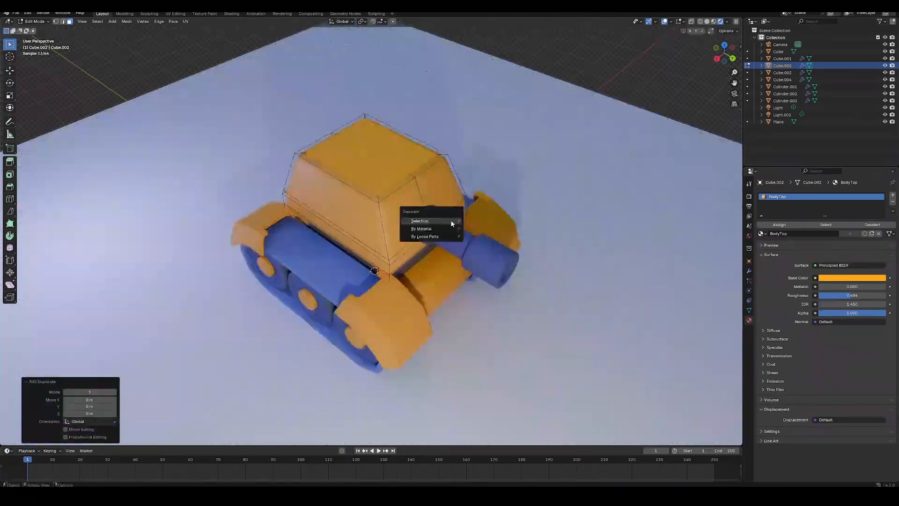
click(451, 223)
- Extrude the separated turret top face upward into a thin plate
key(Tab)
click(384, 167)
key(Tab)
key(a)
key(e)
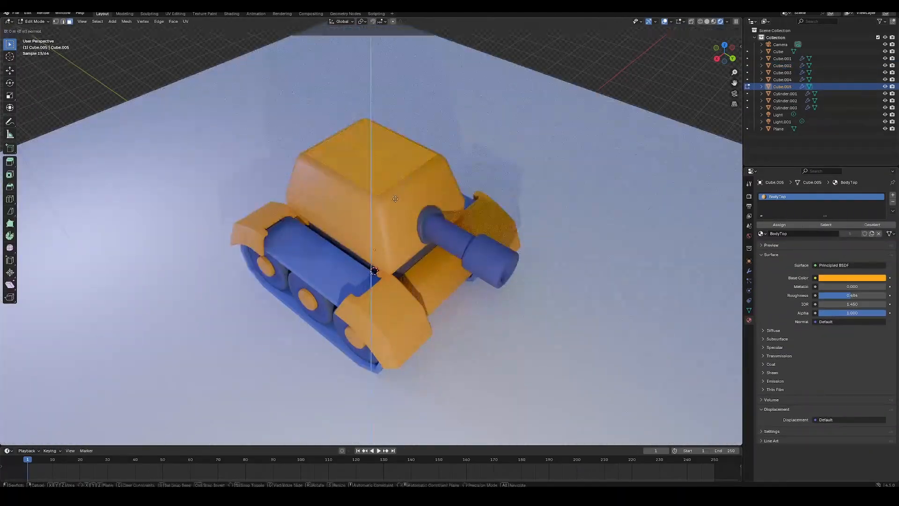
key(Tab)
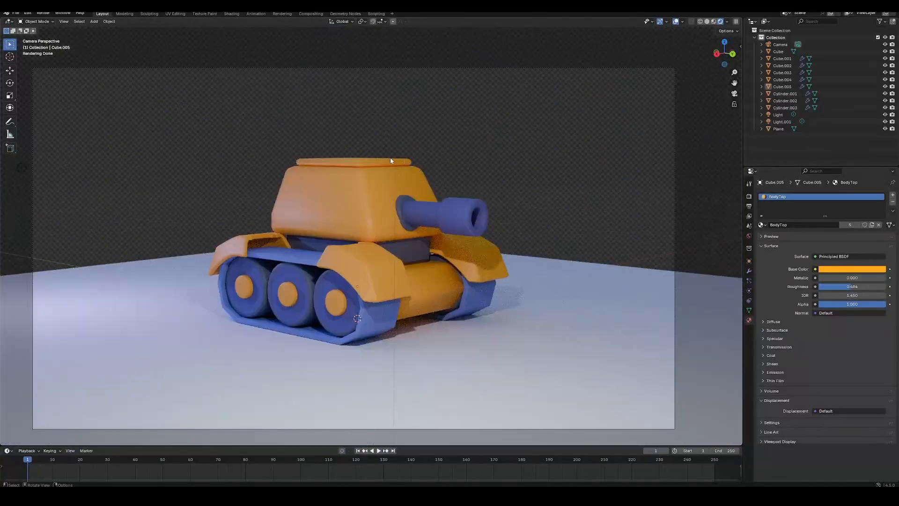
- Move the turret's top plate along the Z axis so it sits lower on the turret
click(390, 158)
middle_drag(391, 159, 398, 164)
key(g)
key(z)
click(392, 180)
- Place the 3D cursor at the center of the turret's top plate and switch the viewport to solid shading
click(447, 136)
middle_drag(447, 135, 437, 191)
scroll(437, 191, down, 4)
scroll(377, 165, up, 3)
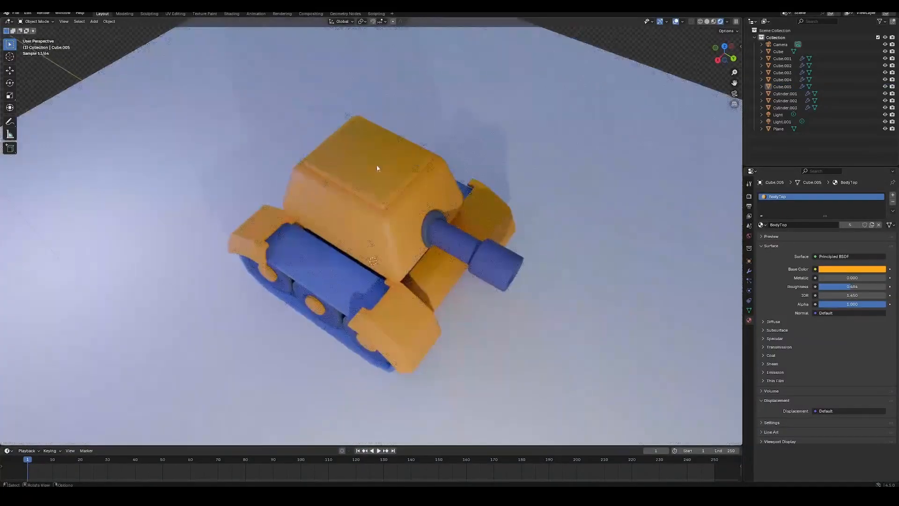
click(377, 168)
key(Tab)
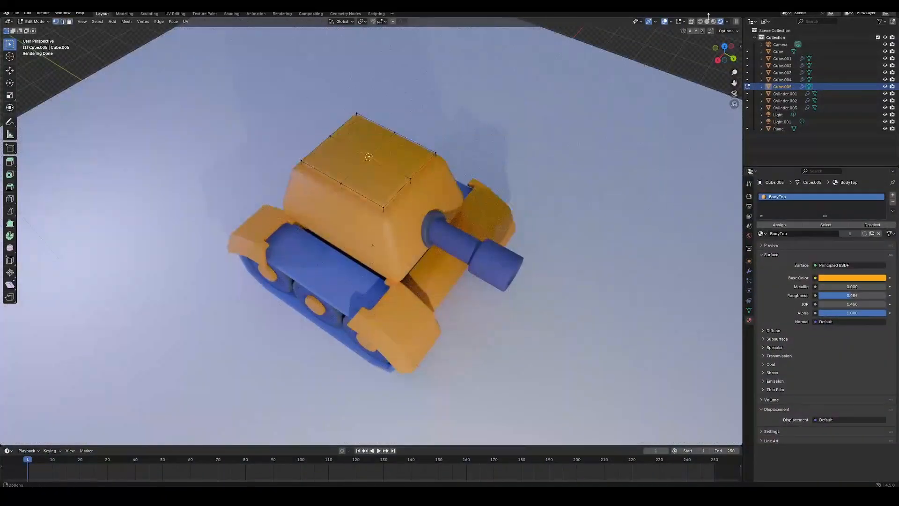
click(701, 22)
click(716, 22)
key(Tab)
- Add a cylinder at the plate's center, scale it to about 0.493, and flatten it vertically into a hatch
key(shift+a)
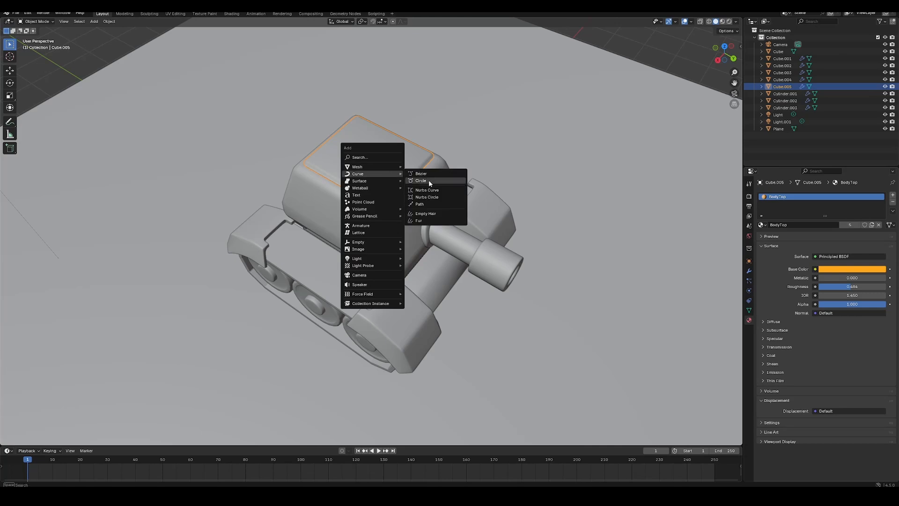
mouse_move(393, 167)
click(420, 205)
key(s)
click(394, 180)
key(s)
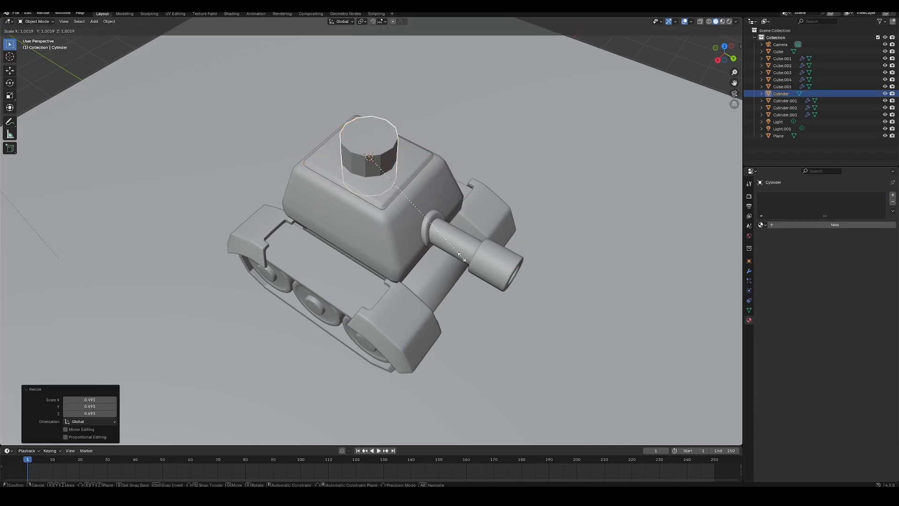
key(z)
click(373, 161)
- Isolate the hatch cylinder and delete its bottom face
key(slash)
middle_drag(444, 313, 423, 208)
key(Tab)
key(3)
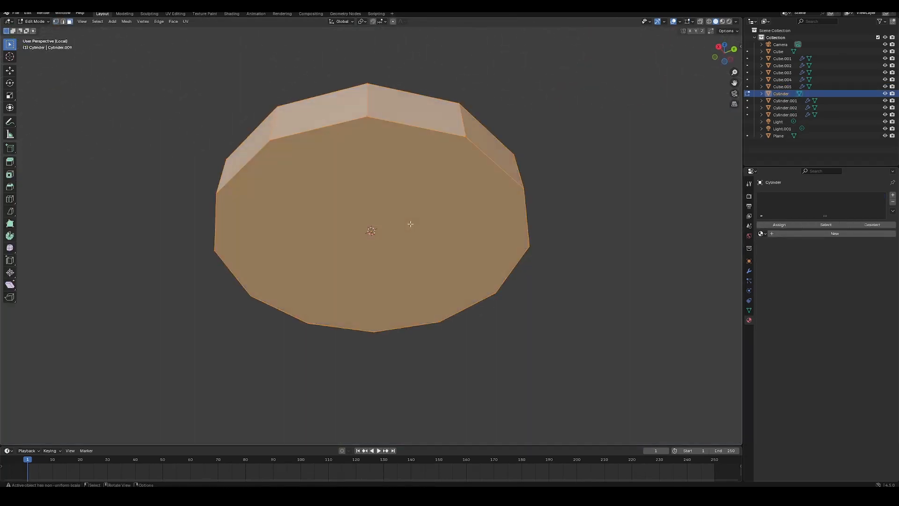
click(410, 223)
key(x)
click(416, 223)
- Inset the hatch's top face by about 0.12 m and raise it slightly along Z to form a sloped rim
middle_drag(456, 160, 482, 255)
key(i)
click(512, 279)
key(g)
key(z)
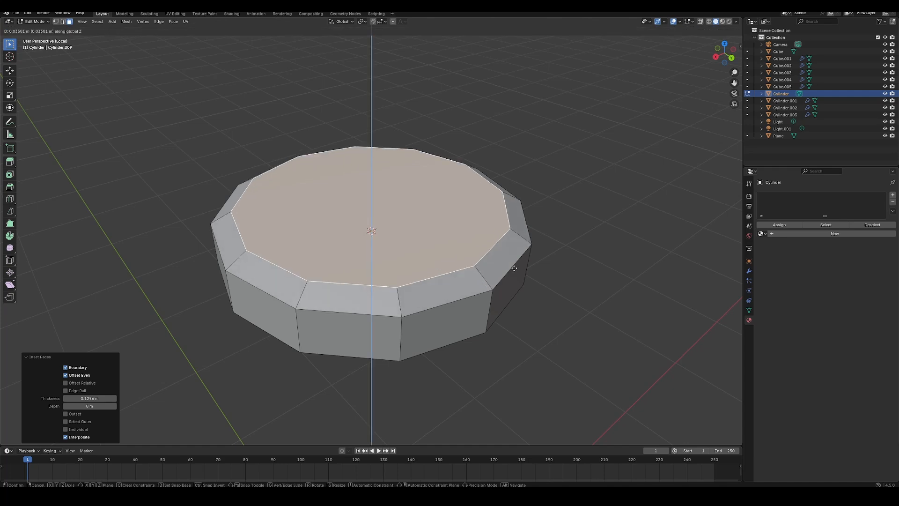
click(515, 266)
- Inset the hatch's top face twice more and merge the innermost face at its center
key(i)
click(512, 266)
key(i)
click(498, 251)
key(m)
click(498, 251)
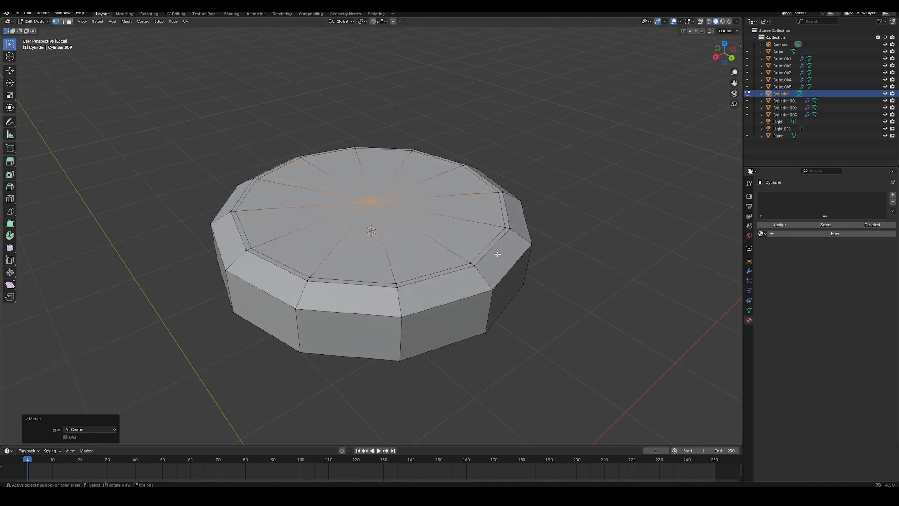
- Add a level 1 subdivision to the hatch and a supporting edge loop just below its upper rim
key(Tab)
key(ctrl+1)
click(495, 279)
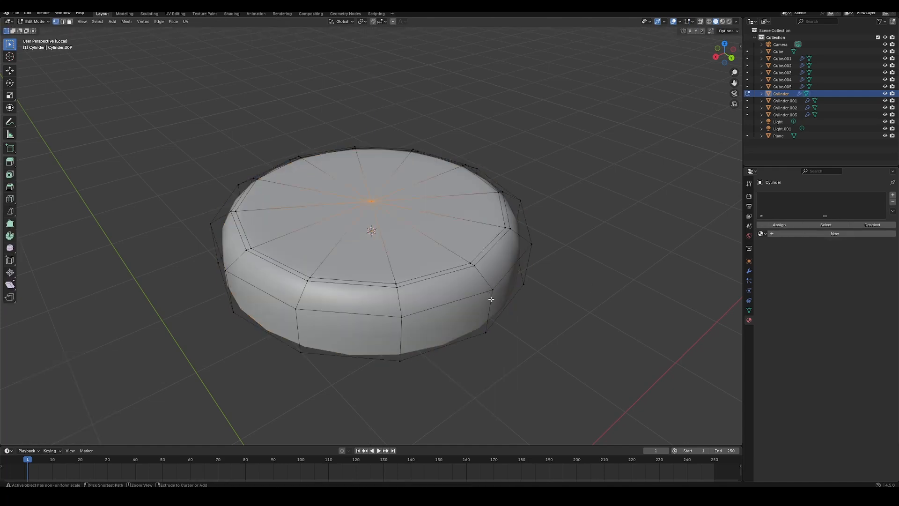
key(Tab)
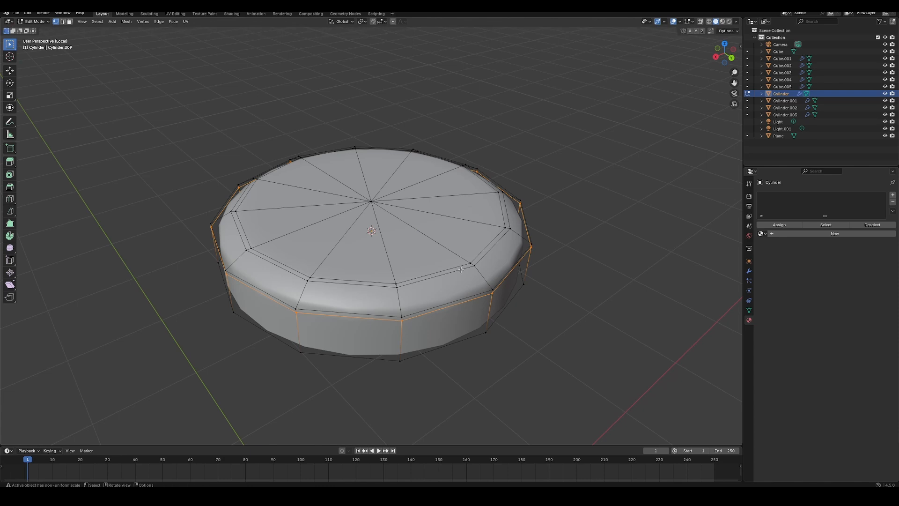
key(Tab)
click(476, 275)
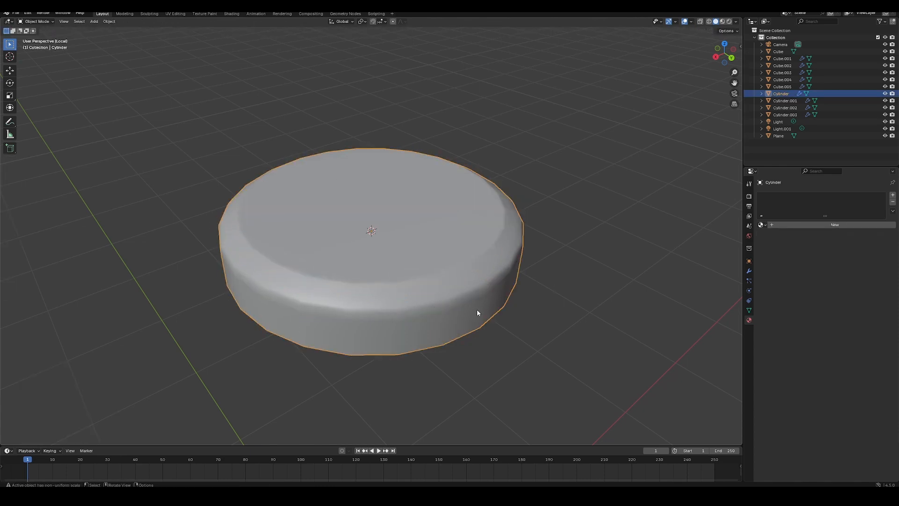
- Add another edge loop to the hatch's side wall near the rim to sharpen its edge
key(Tab)
key(ctrl+r)
click(494, 313)
click(495, 297)
key(Tab)
click(541, 315)
click(477, 293)
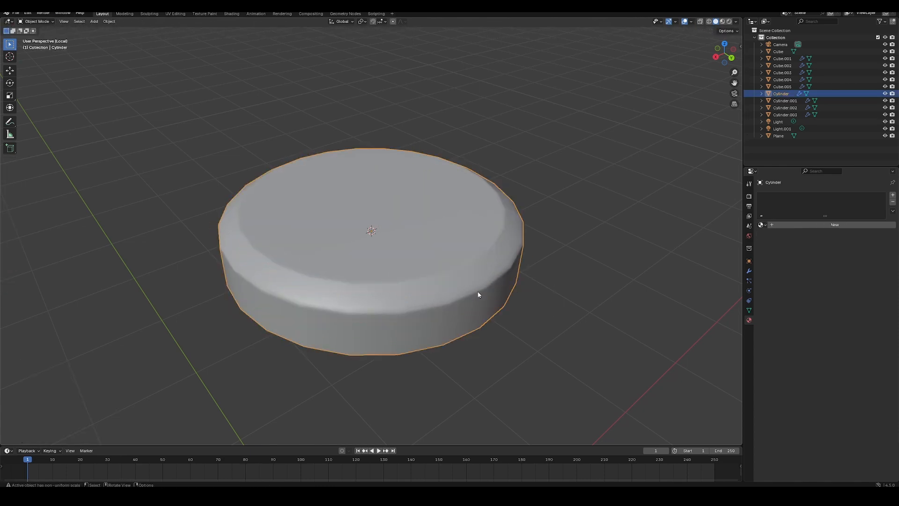
- Leave the hatch's isolated view, save the file, and preview the tank through the camera in rendered shading
key(KP_Divide)
click(603, 78)
key(ctrl+s)
key(KP_0)
click(722, 22)
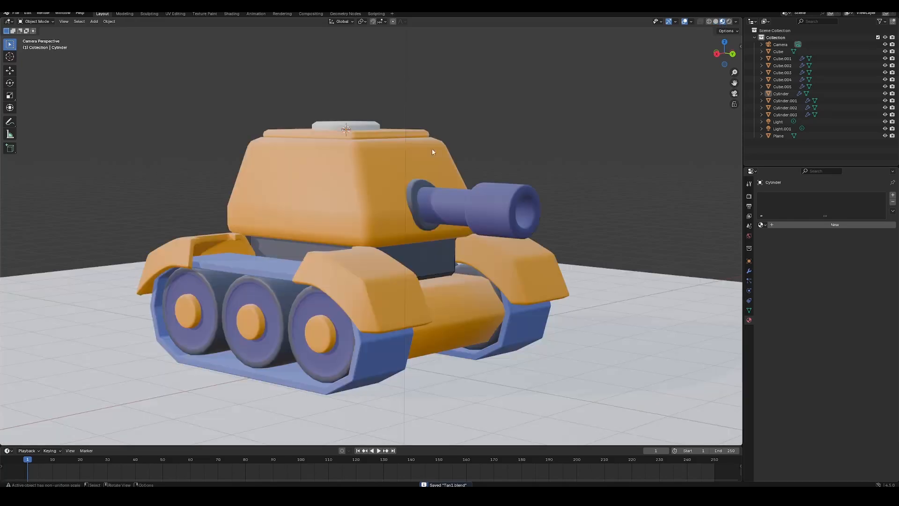
click(729, 21)
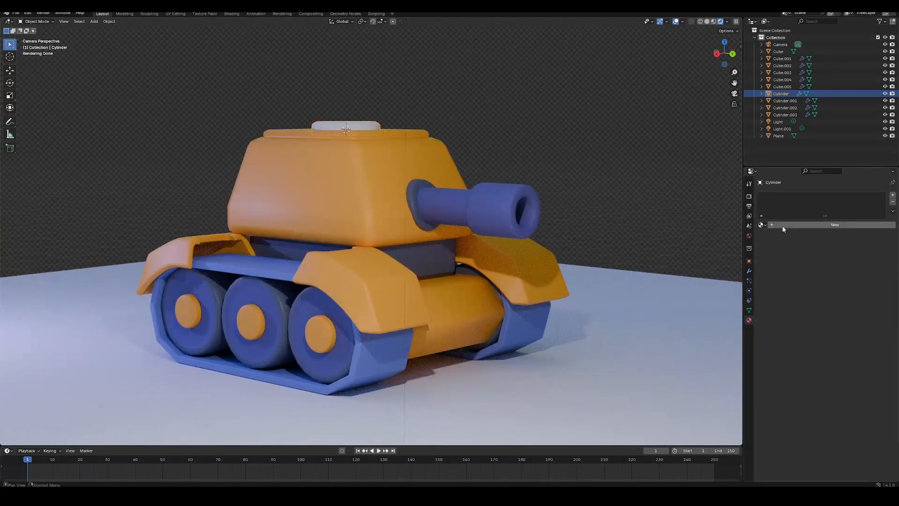
- Give the hatch on the turret's top plate one of the existing dark blue body materials
click(761, 225)
click(786, 249)
click(350, 134)
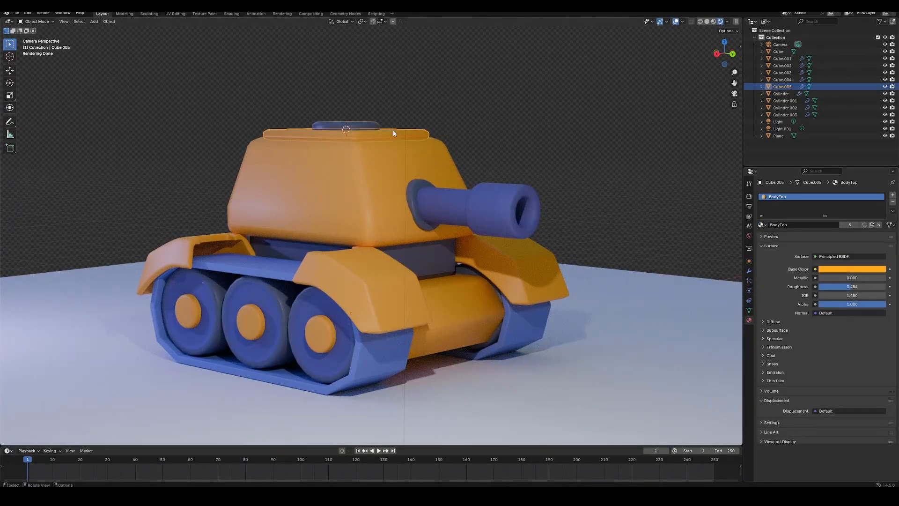
- Give the turret's top plate the Body.001 material and lower the plate together with the hatch slightly along Z
click(762, 225)
click(779, 242)
click(355, 137)
click(358, 127)
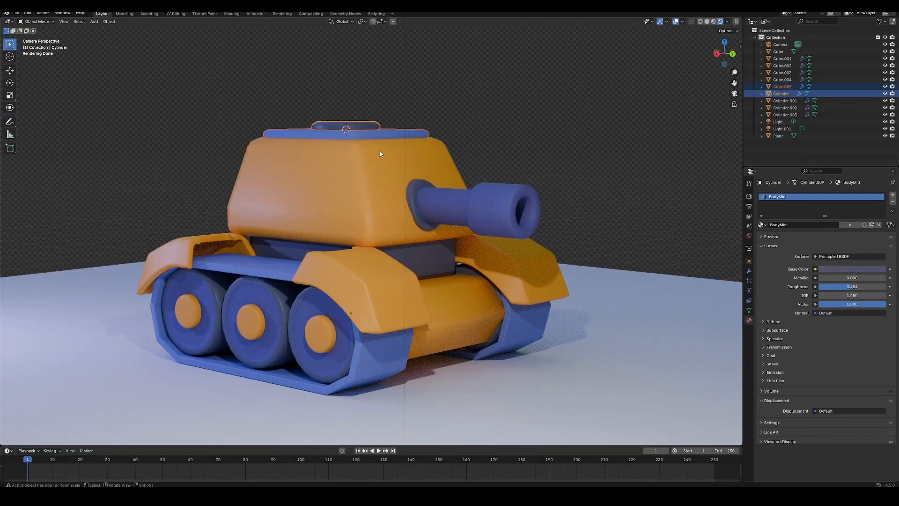
key(g)
key(z)
click(383, 154)
click(569, 115)
- Assign the BodyMid material to the turret's top plate
middle_drag(516, 151, 484, 187)
click(406, 162)
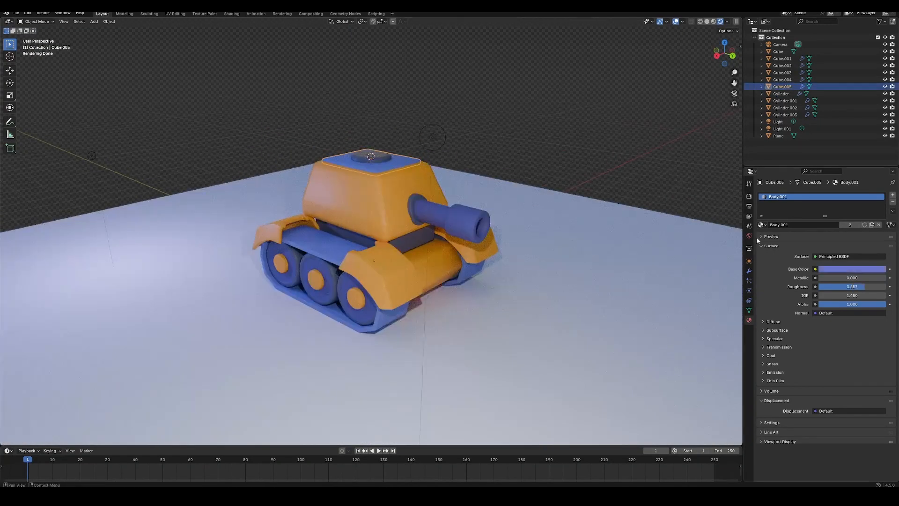
click(762, 225)
click(779, 249)
click(439, 157)
- Assign the Body.001 material to the round hatch on the turret
click(379, 159)
click(762, 224)
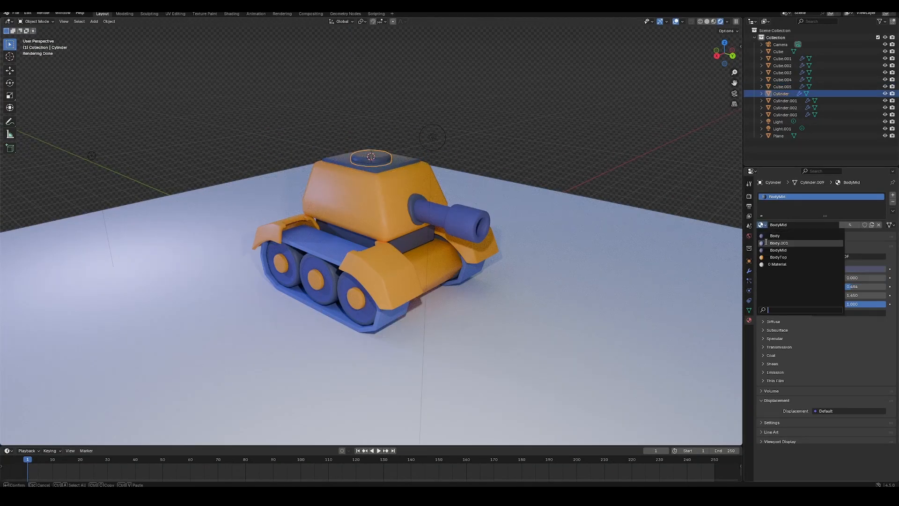
click(780, 242)
click(581, 150)
- Save the file and check the recolored tank through the camera
key(ctrl+s)
key(KP_0)
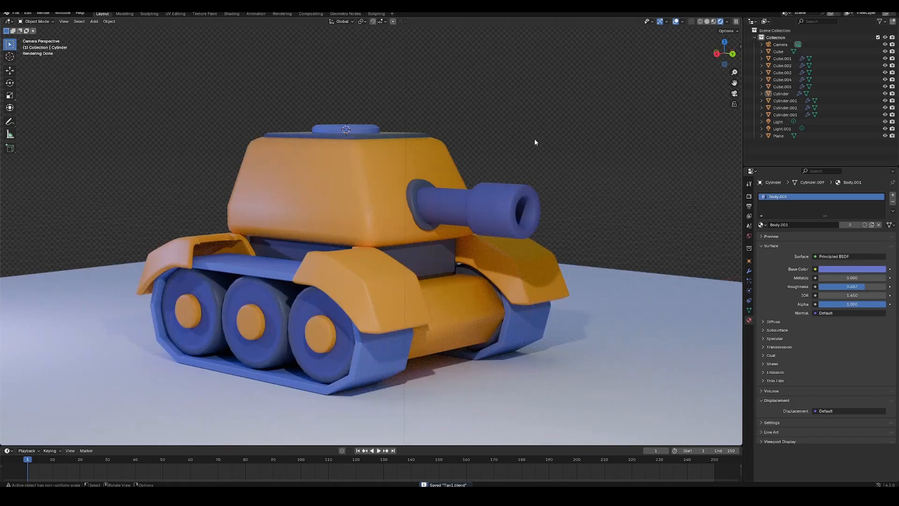
scroll(535, 139, down, 3)
scroll(425, 264, up, 3)
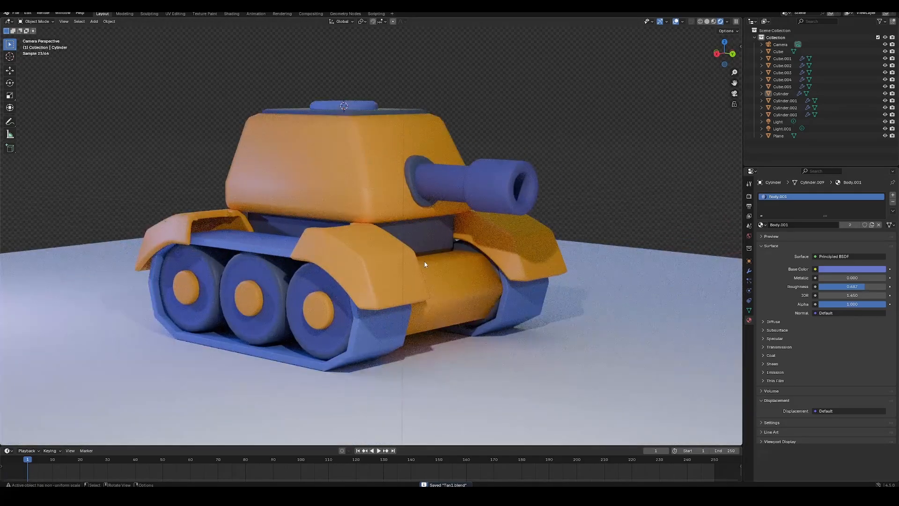
click(438, 233)
click(635, 186)
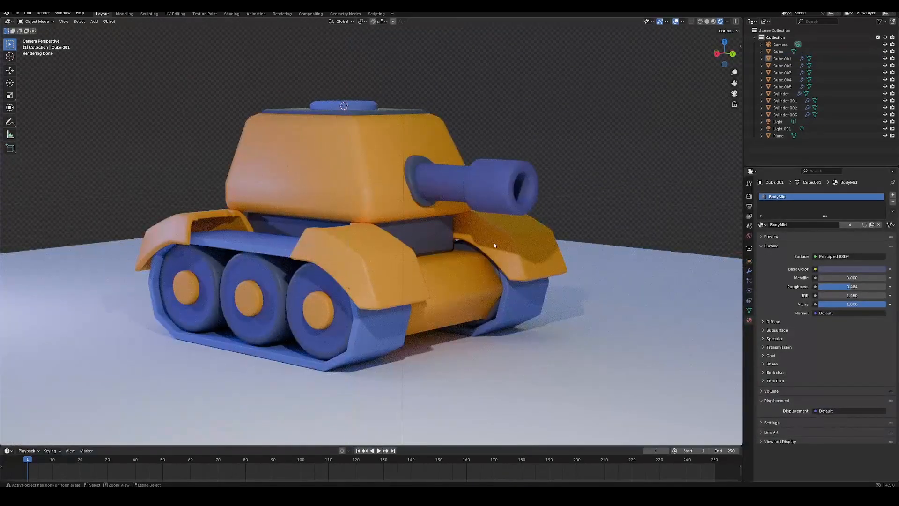
- Switch the camera to an orthographic lens and increase its orthographic scale to leave more space around the tank
scroll(494, 245, down, 6)
scroll(515, 253, up, 2)
click(781, 45)
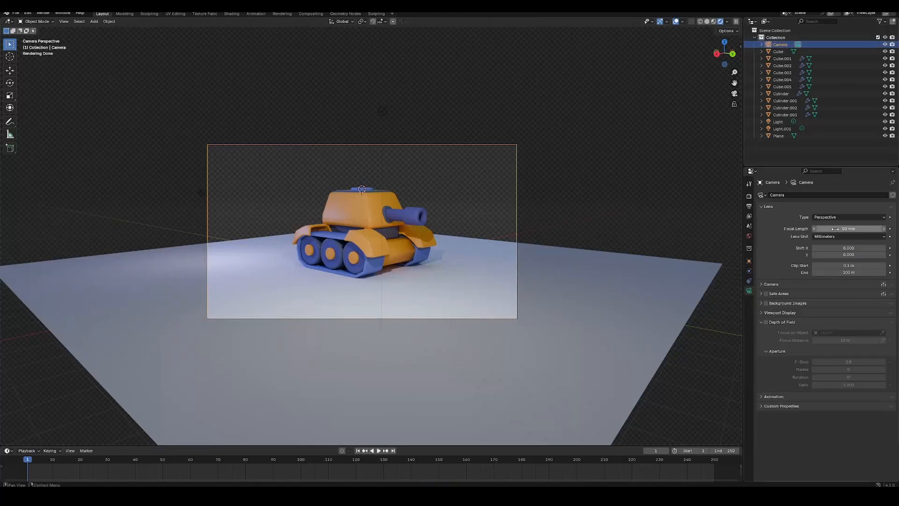
click(838, 217)
click(833, 233)
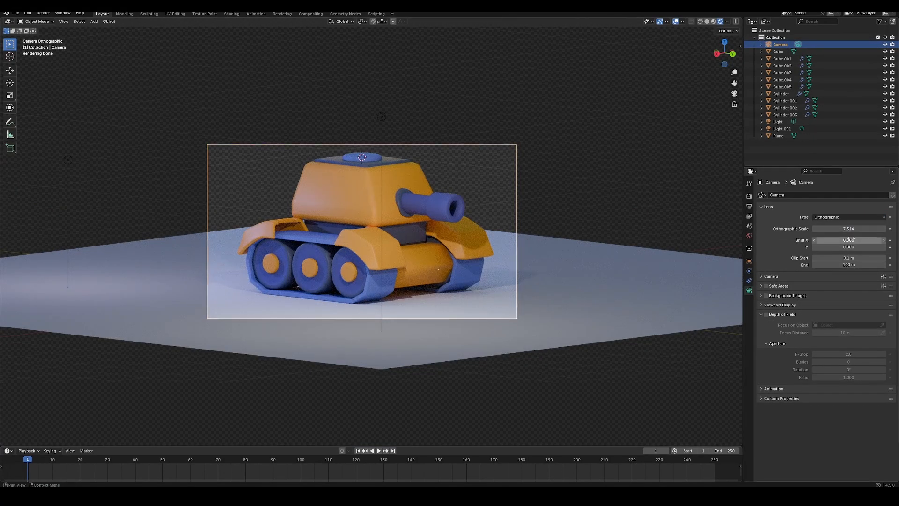
drag(849, 229, 875, 228)
- Scale up the ground plane under the tank so it extends further beyond the camera frame
click(558, 284)
key(s)
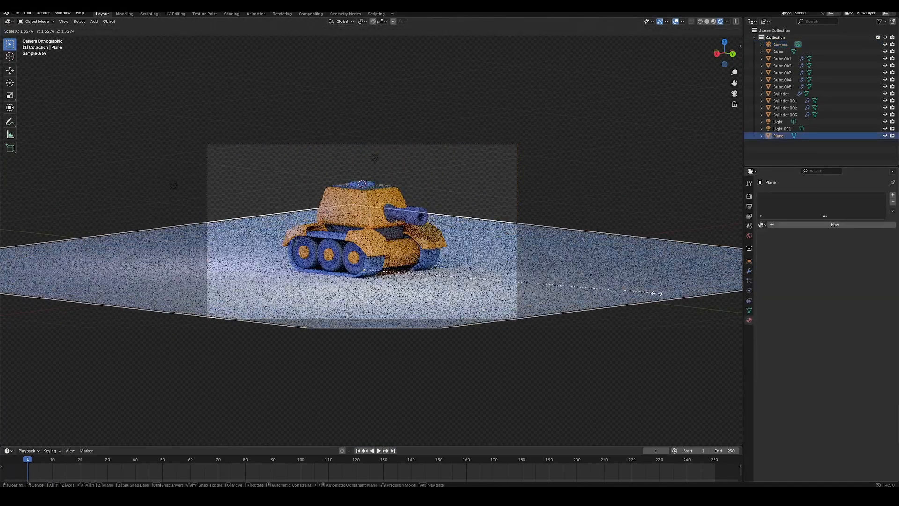
click(656, 293)
- Extrude the ground plane's two back edges upward along Z into backdrop walls rising above the camera frame
key(Tab)
key(2)
click(465, 205)
shift+click(284, 200)
key(e)
key(z)
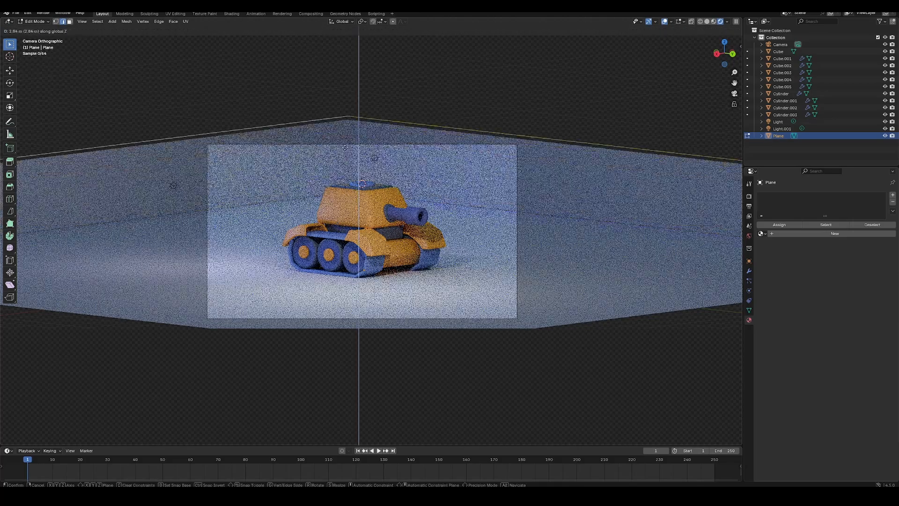
click(323, 96)
- Bevel the backdrop's corner edges with 4 segments, leave mesh editing, and fit the camera frame to the view
key(a)
key(ctrl+b)
scroll(487, 217, up, 3)
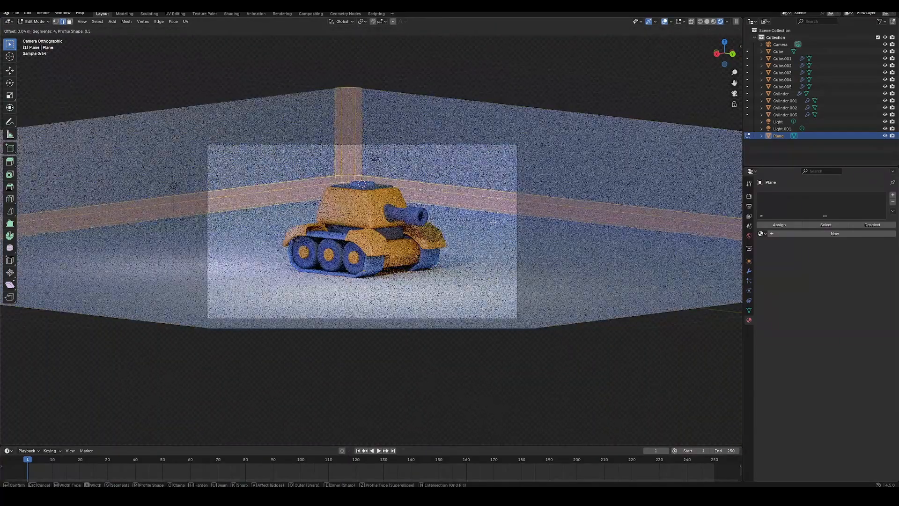
click(563, 213)
key(Tab)
key(Home)
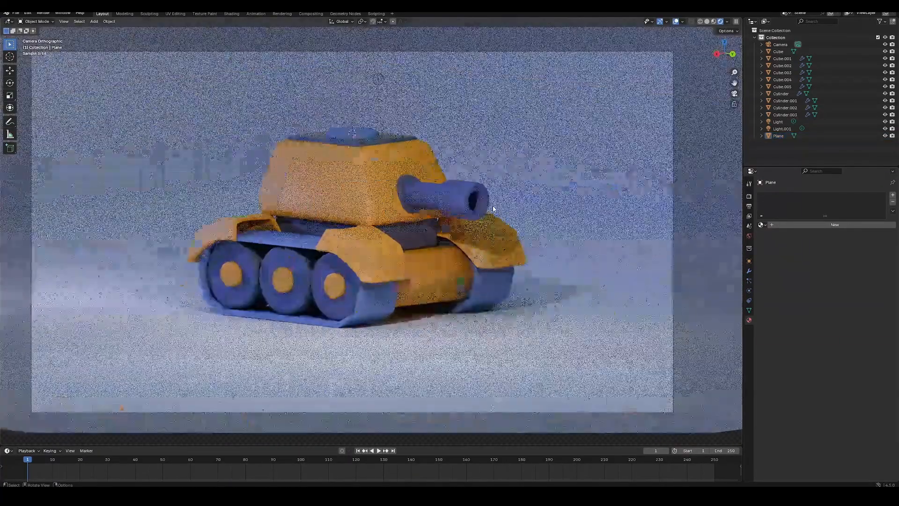